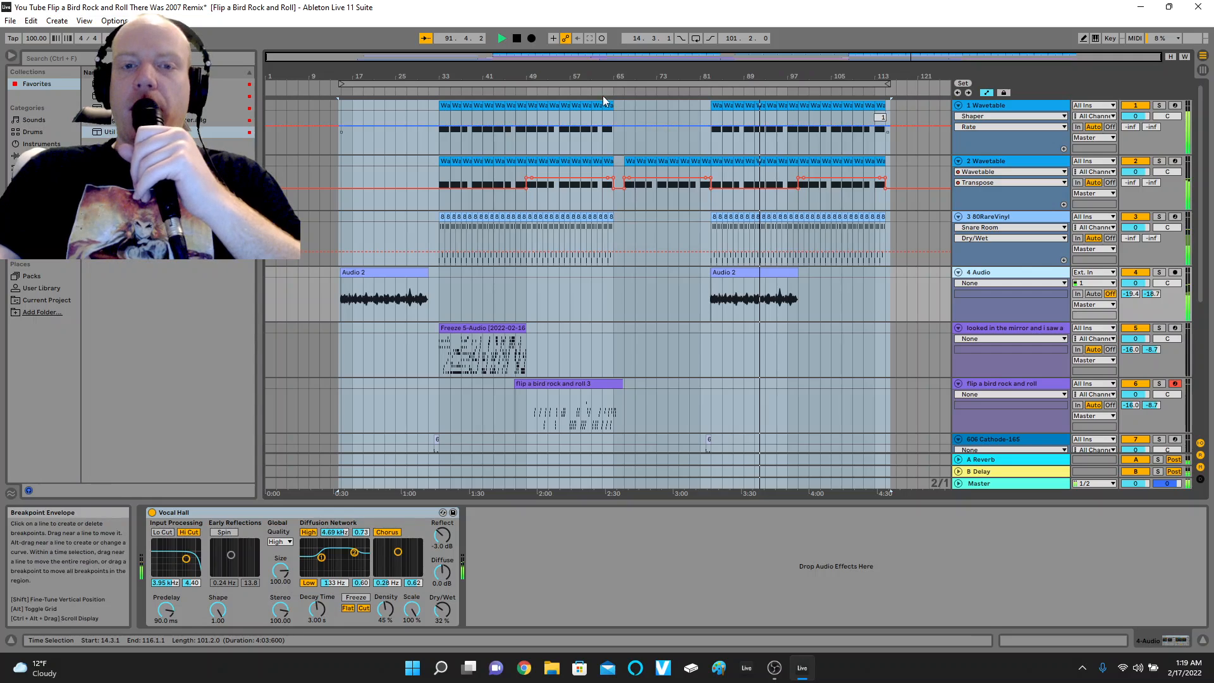
# Add the Util Limit Util rack to the 4 Audio track, setting the first Utility's gain to 7.78 dB and the Limiter's gain to 11.7 dB.
pyautogui.click(522, 38)
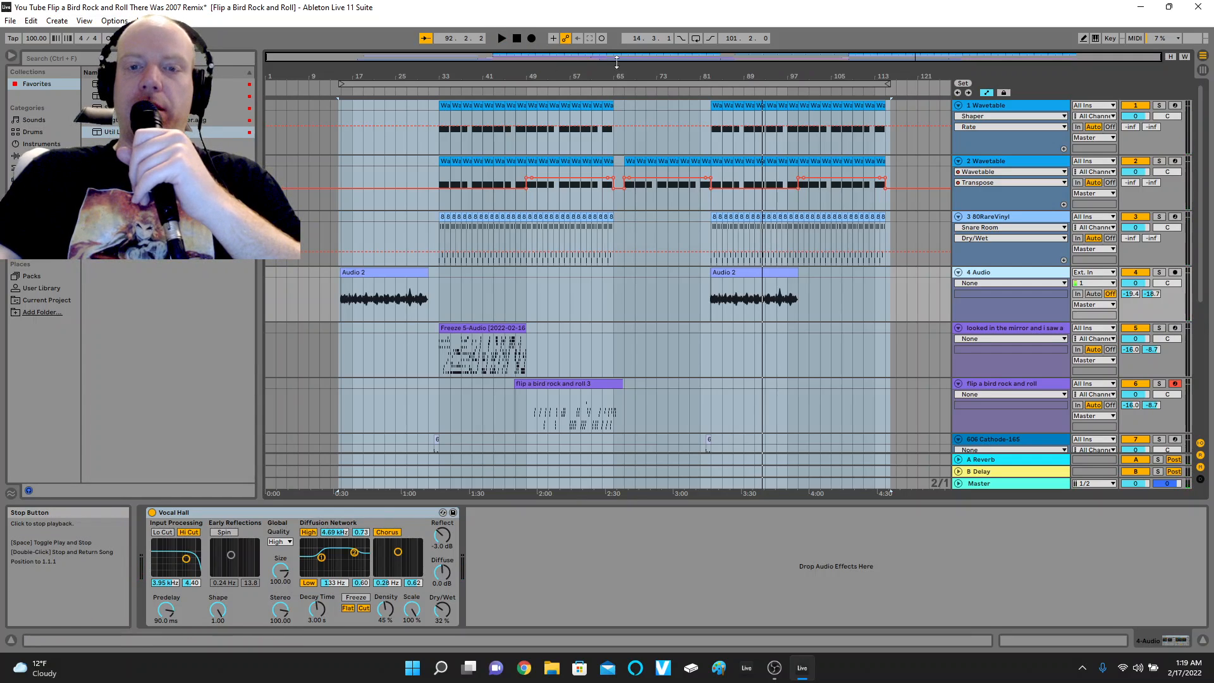
pyautogui.click(617, 91)
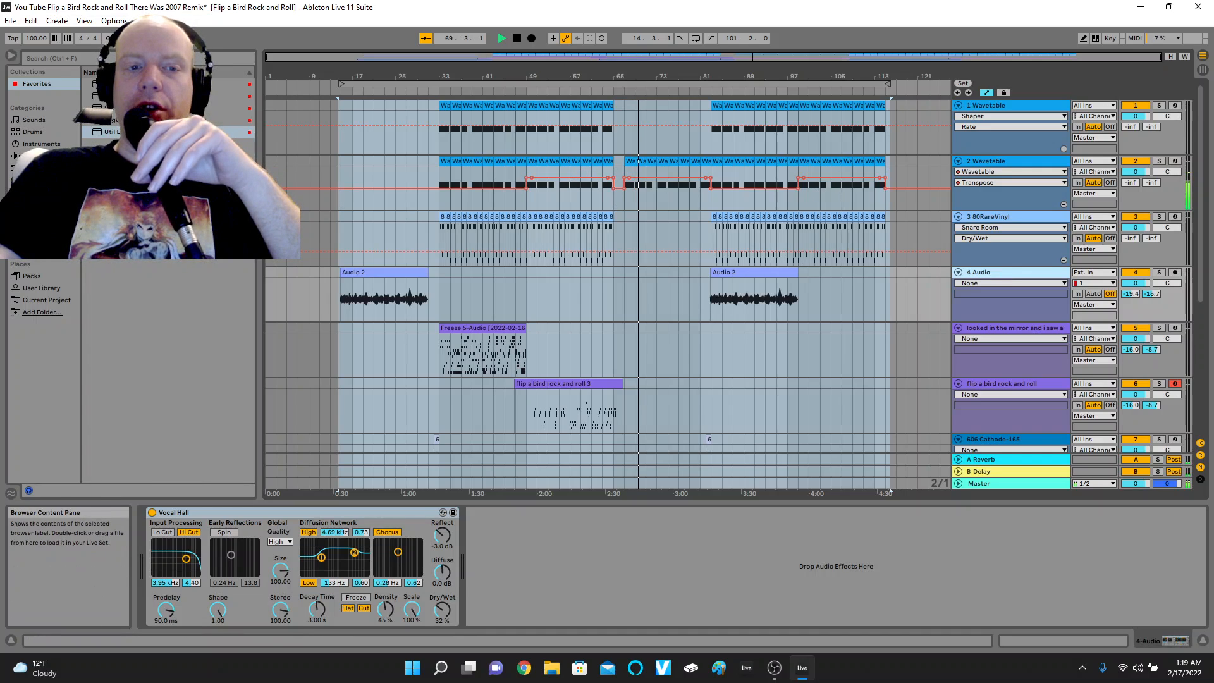
pyautogui.doubleClick(143, 132)
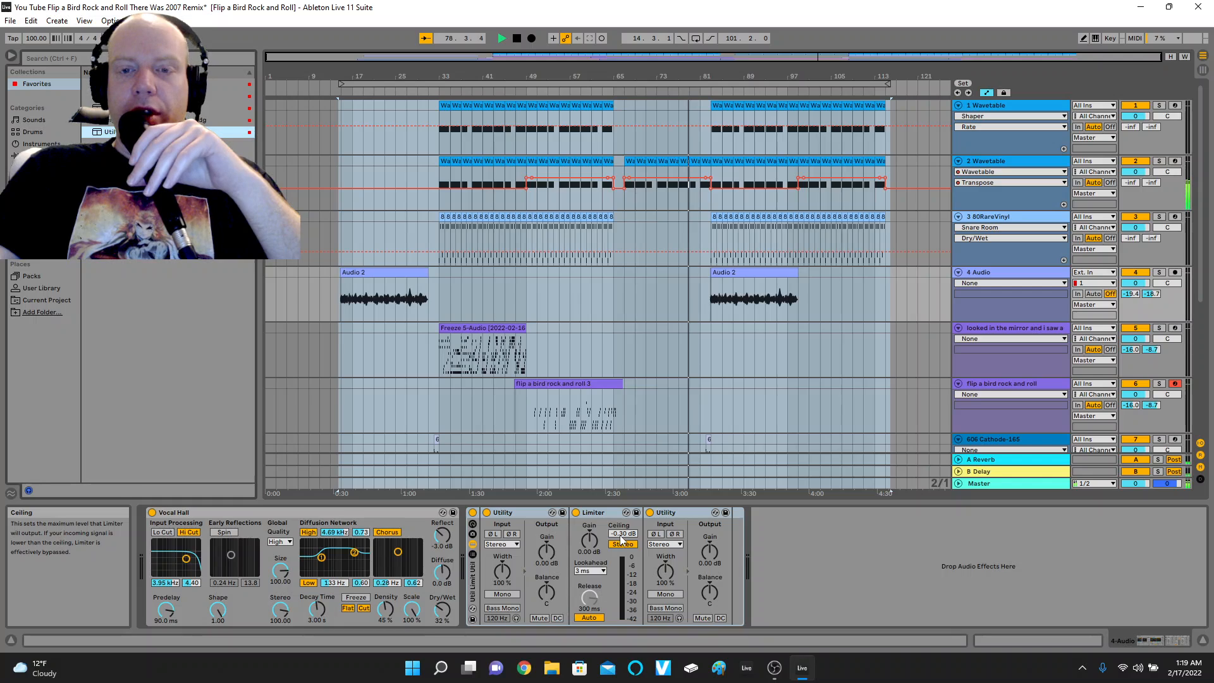
pyautogui.moveTo(591, 538); pyautogui.dragTo(547, 533)
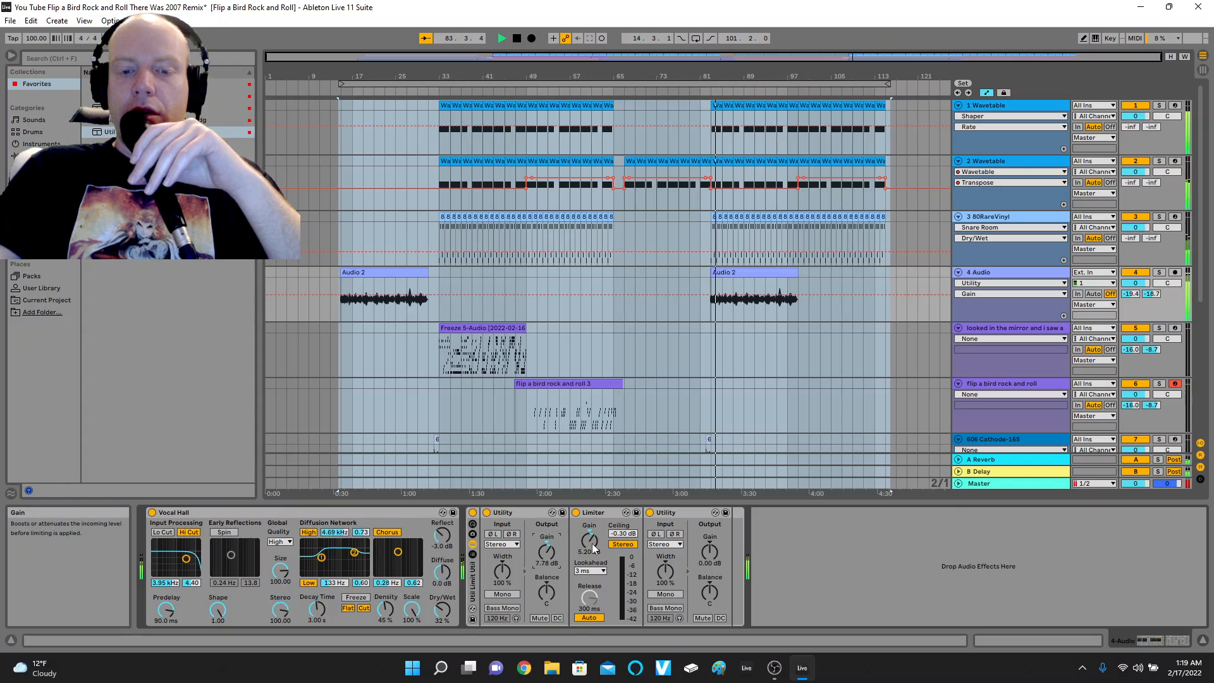
pyautogui.moveTo(591, 543); pyautogui.dragTo(591, 512)
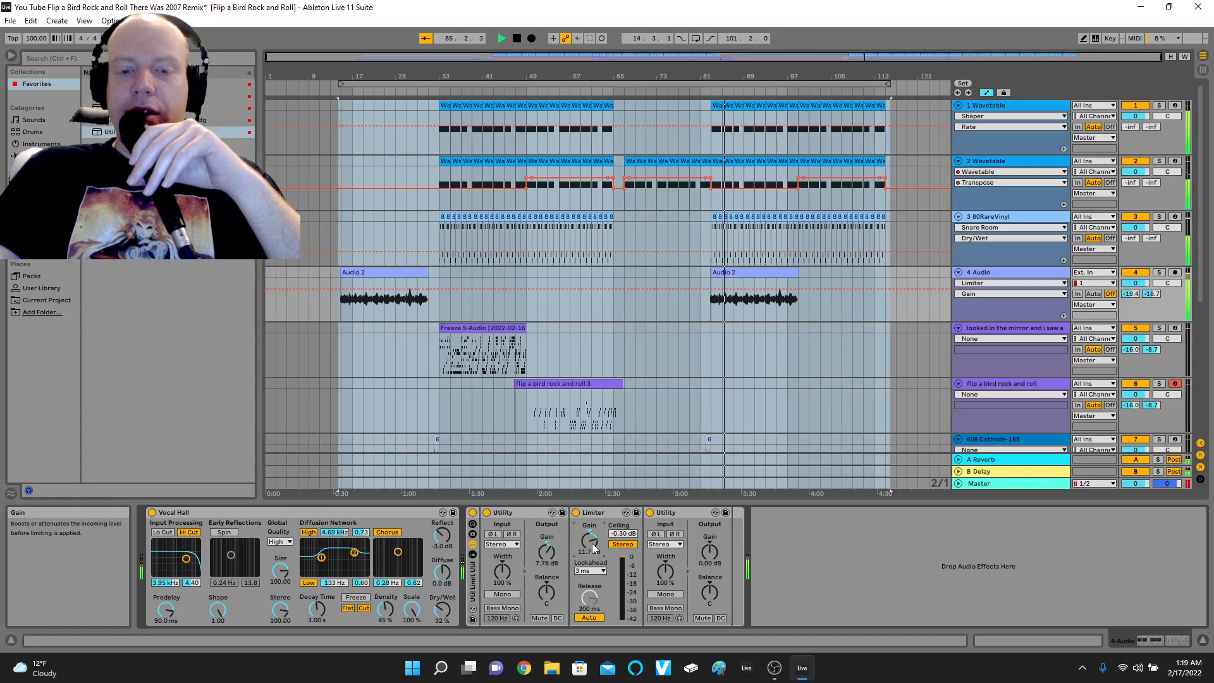
# Move the Util Limit Util rack ahead of Vocal Hall in the 4 Audio device chain and stop playback.
pyautogui.click(472, 581)
pyautogui.moveTo(471, 582); pyautogui.dragTo(249, 554)
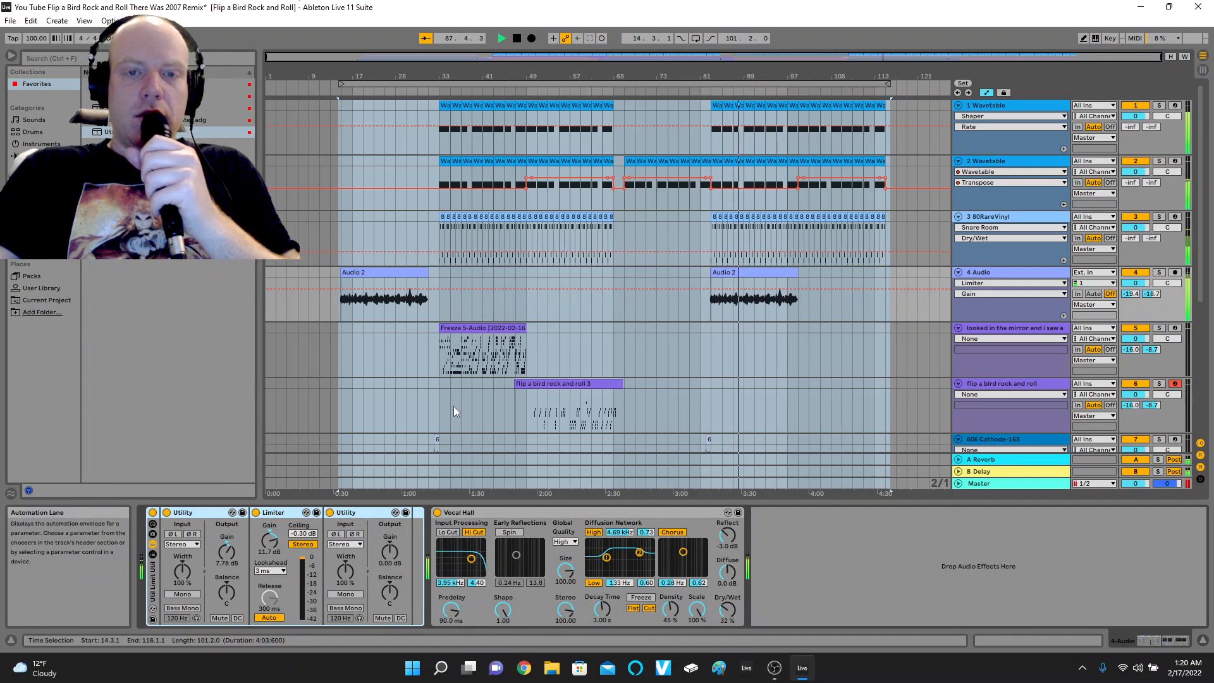
pyautogui.click(518, 38)
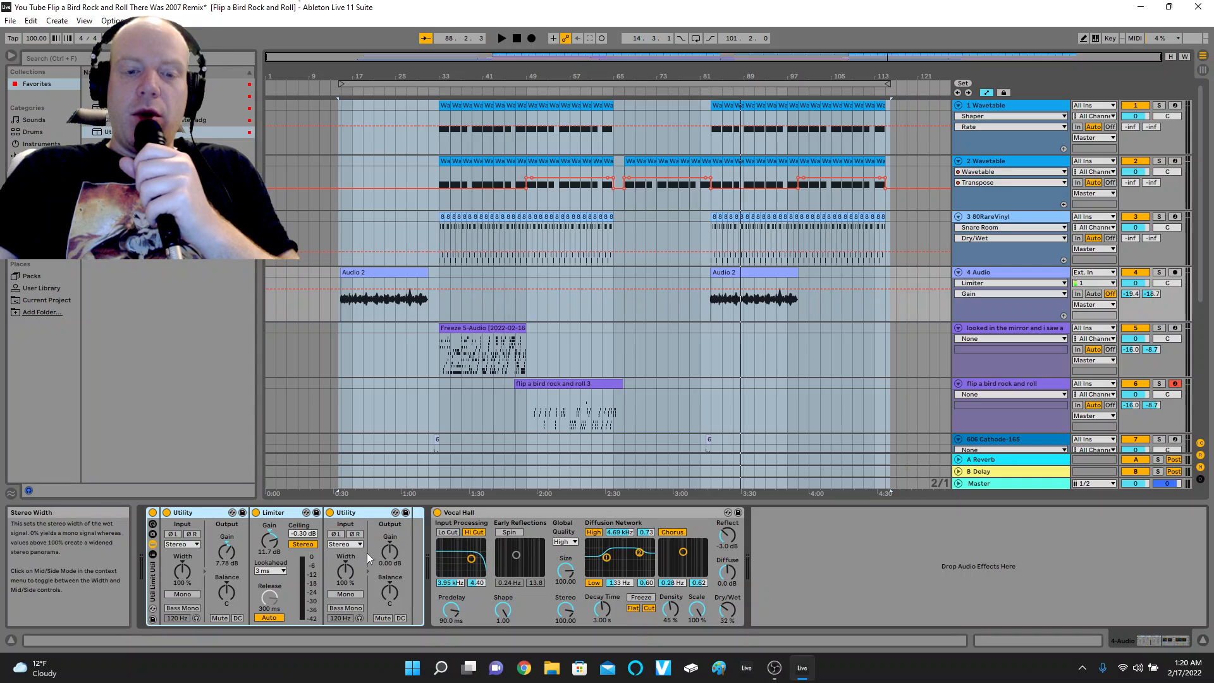
# Set the second Utility's gain to -5 dB on the 4 Audio track and audition it from about bar 81.
pyautogui.click(390, 553)
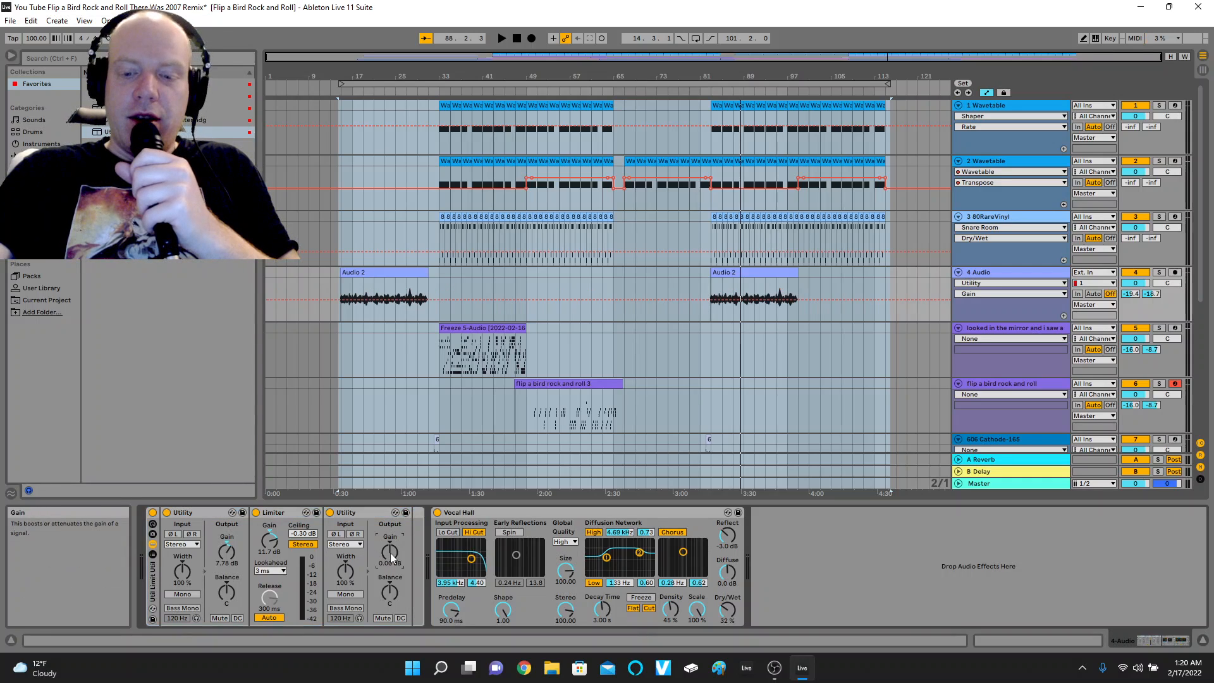
pyautogui.write('-3')
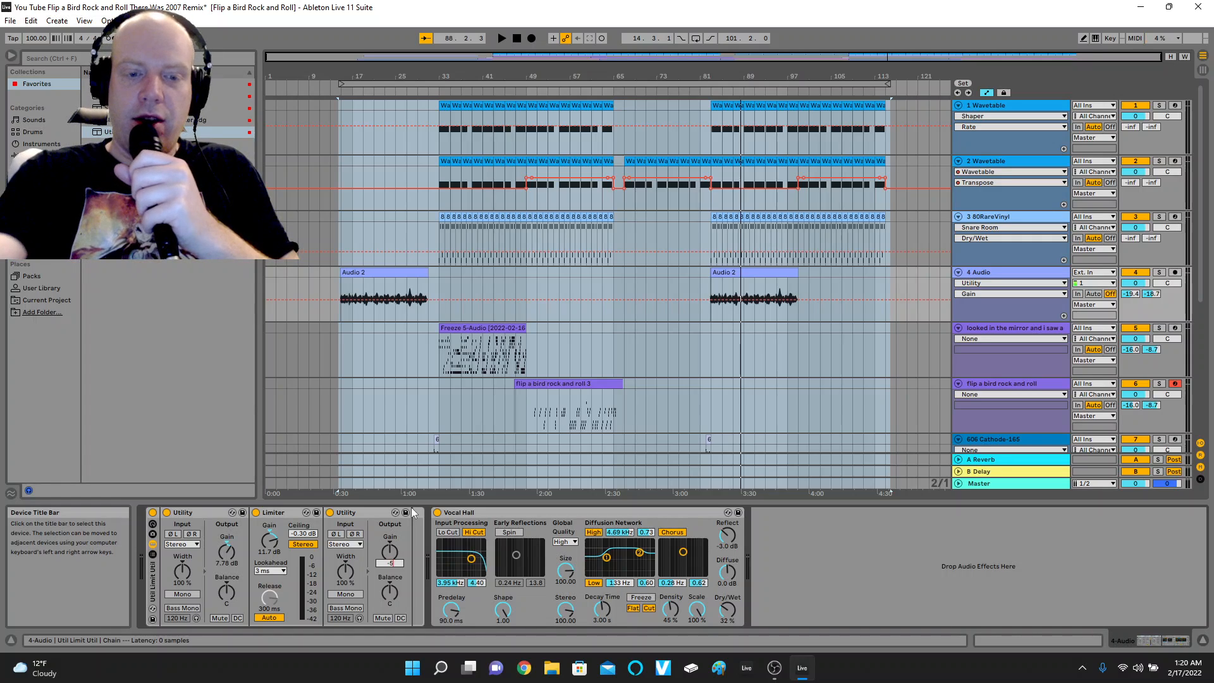
pyautogui.press('Return')
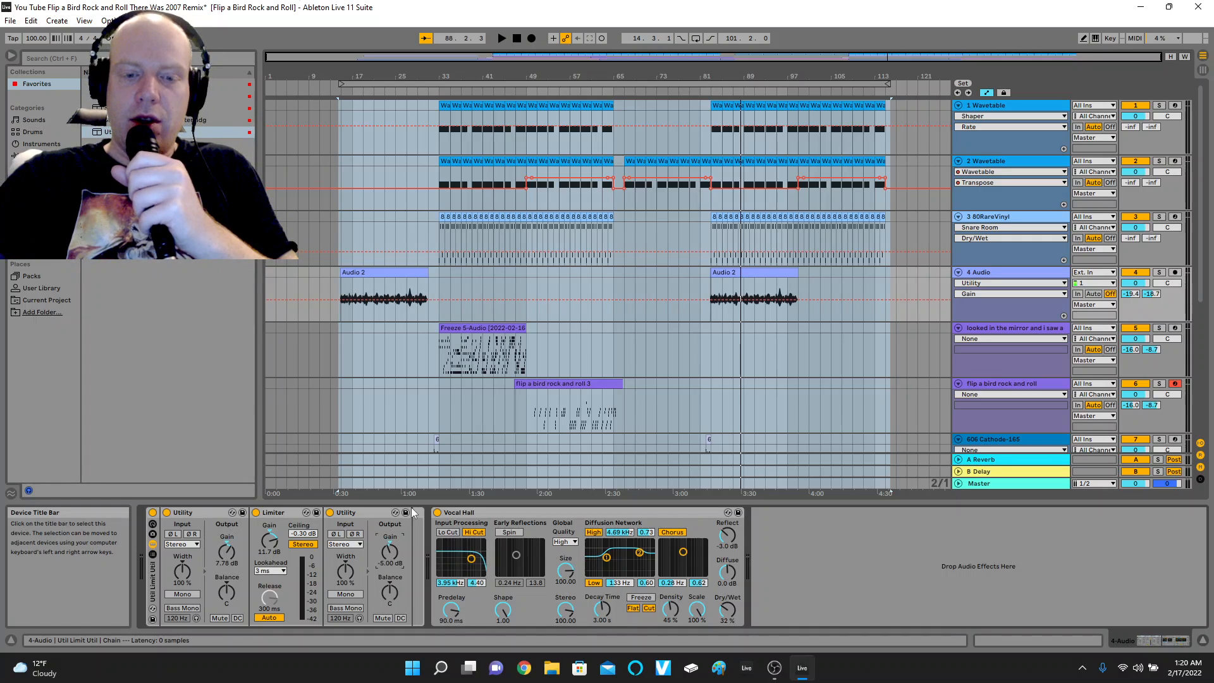
pyautogui.click(705, 95)
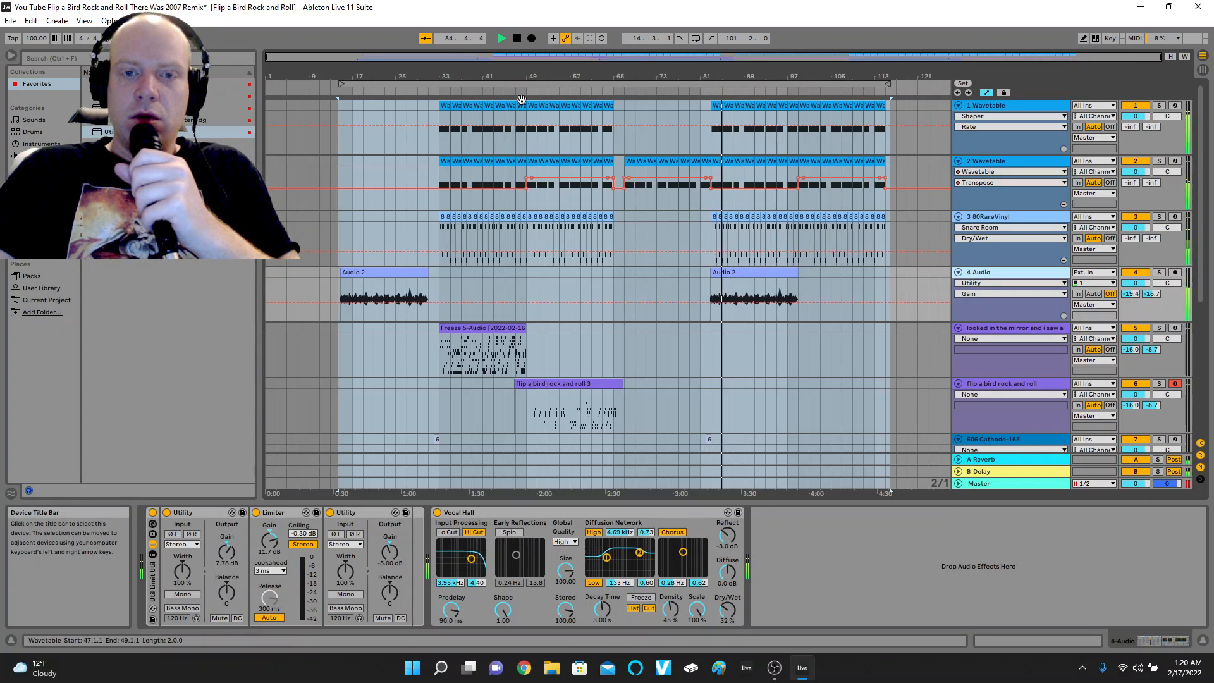
pyautogui.click(517, 43)
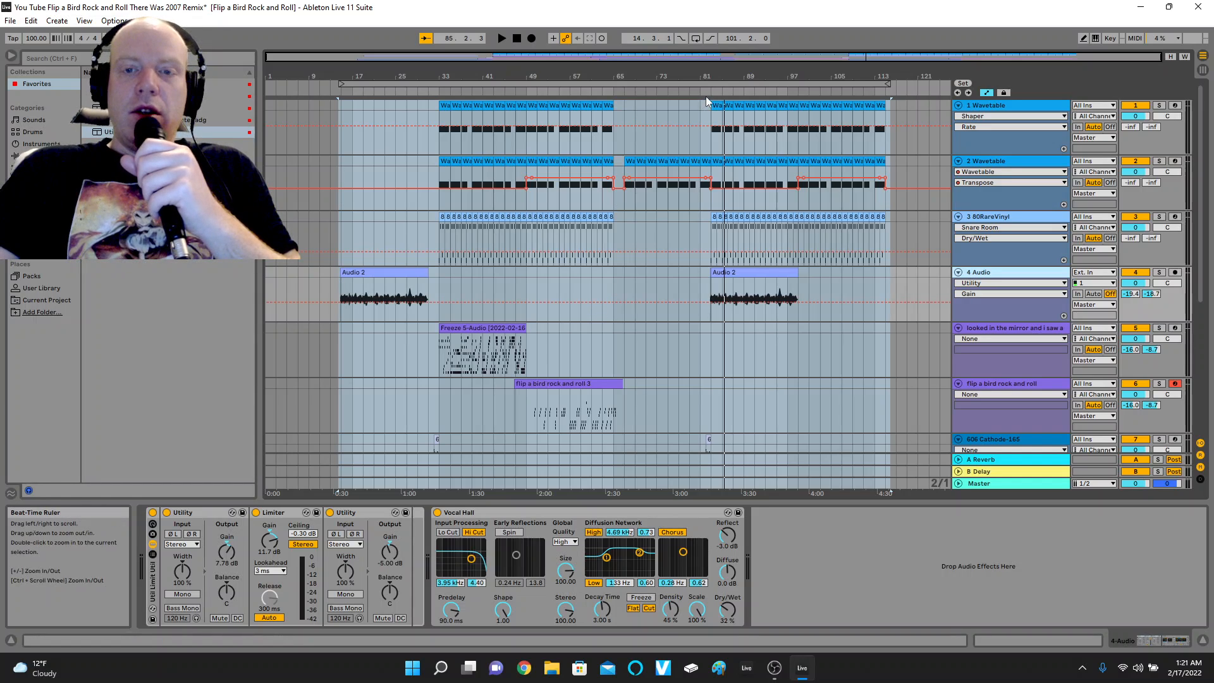
# Insert the Util Limit Util rack before Side Chain on the 1 Wavetable track and set the Limiter's gain to 3.20 dB during playback.
pyautogui.click(1003, 109)
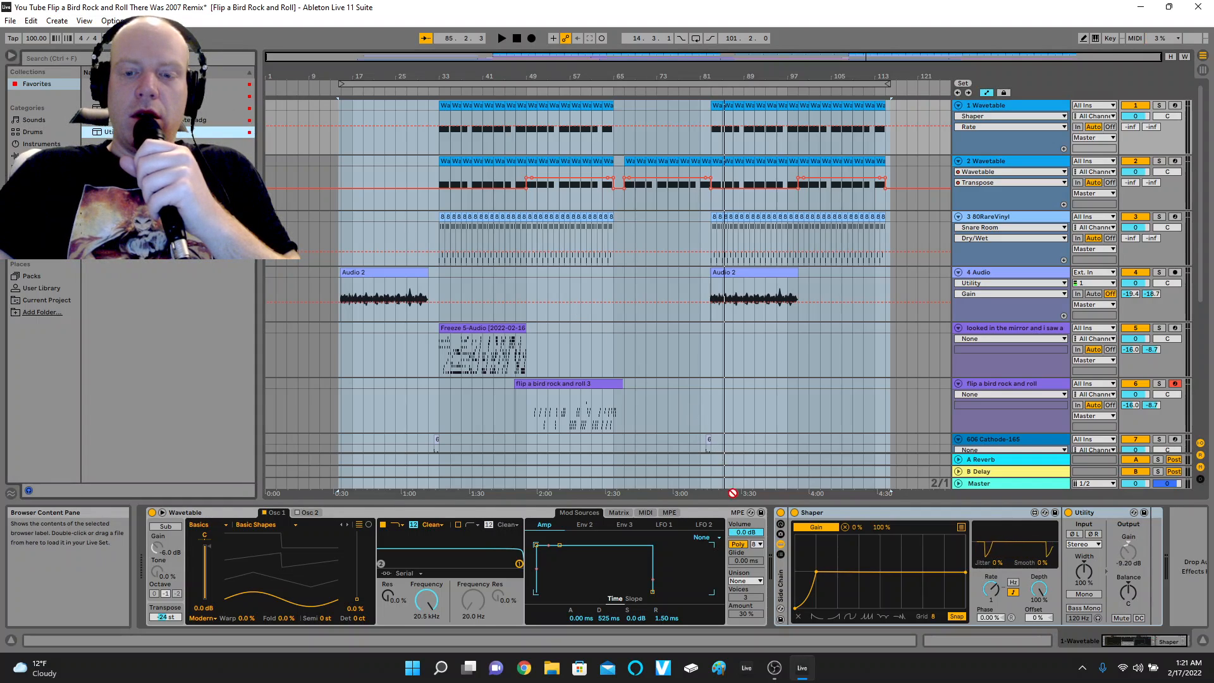
pyautogui.moveTo(733, 493); pyautogui.dragTo(759, 563)
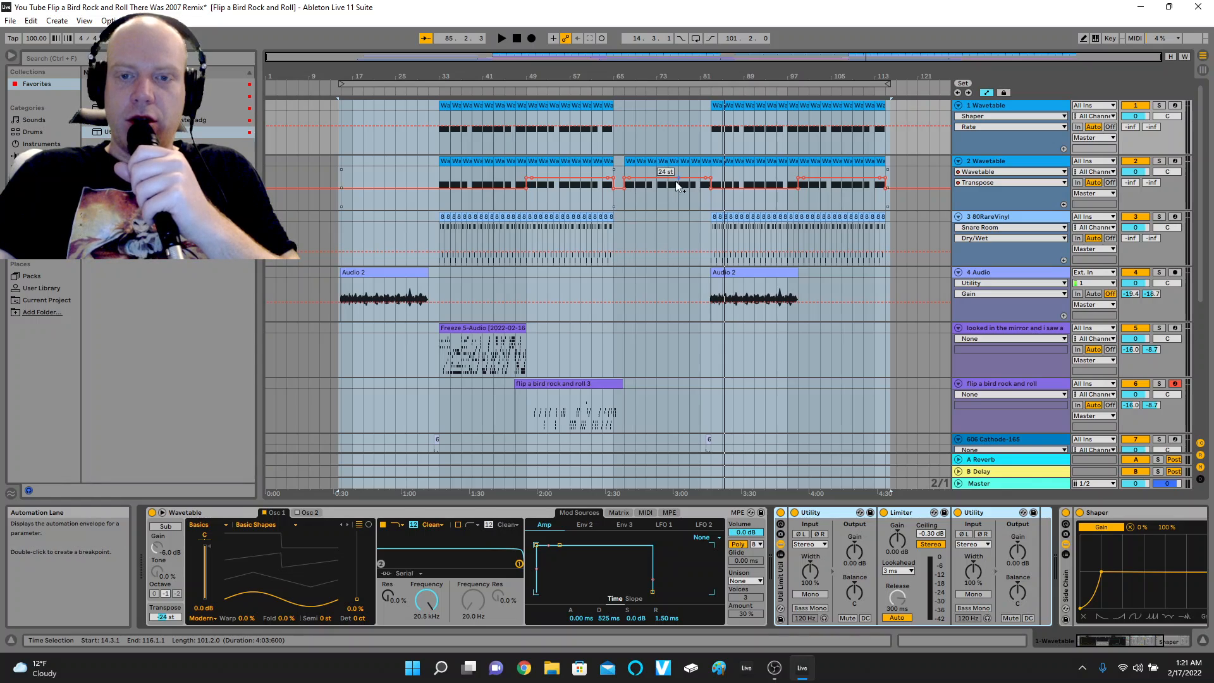
pyautogui.click(698, 93)
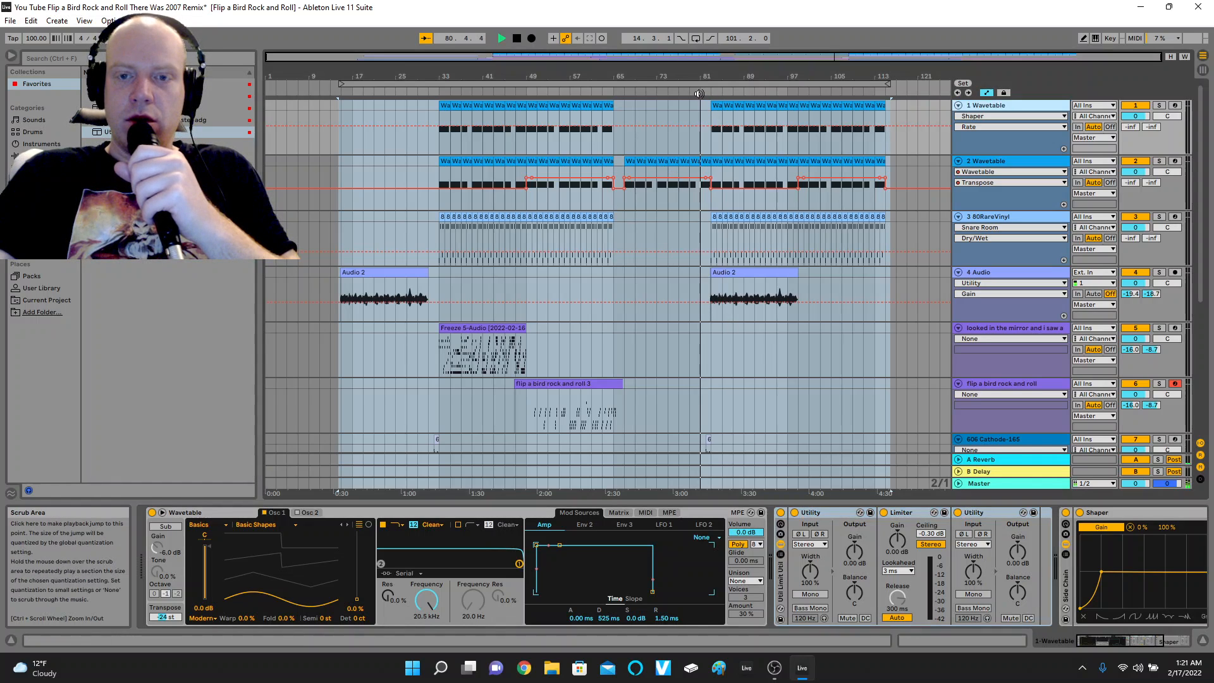
pyautogui.click(896, 541)
pyautogui.moveTo(896, 541); pyautogui.dragTo(897, 523)
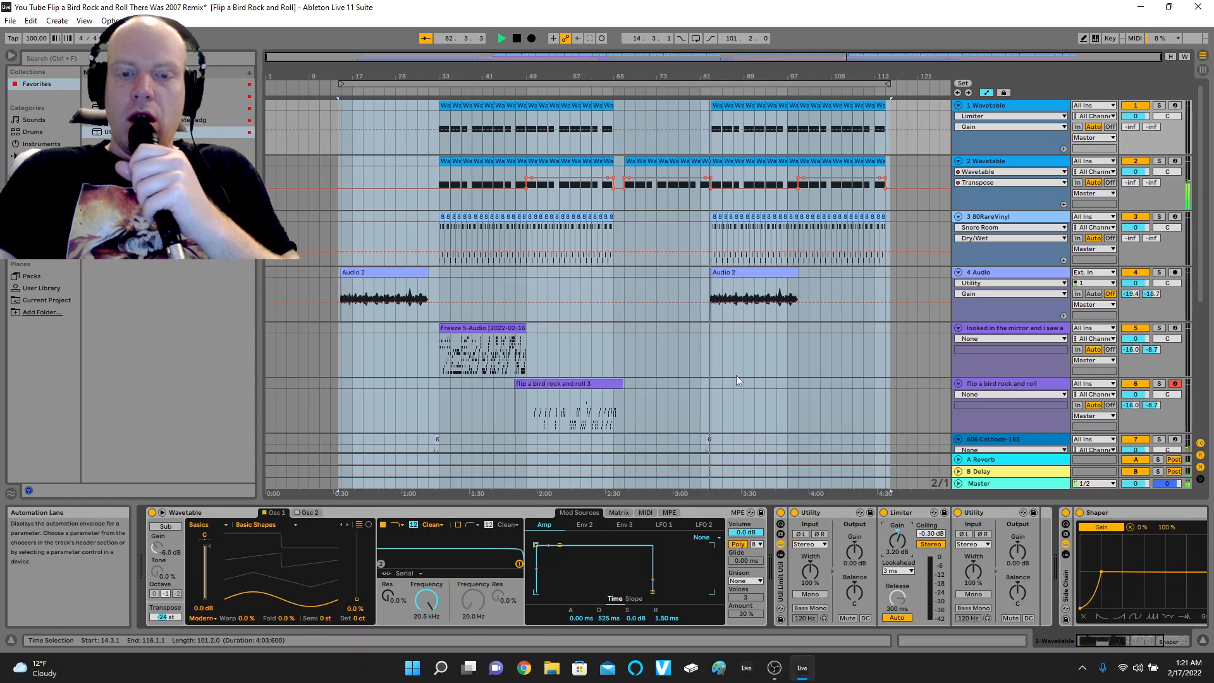
pyautogui.click(517, 37)
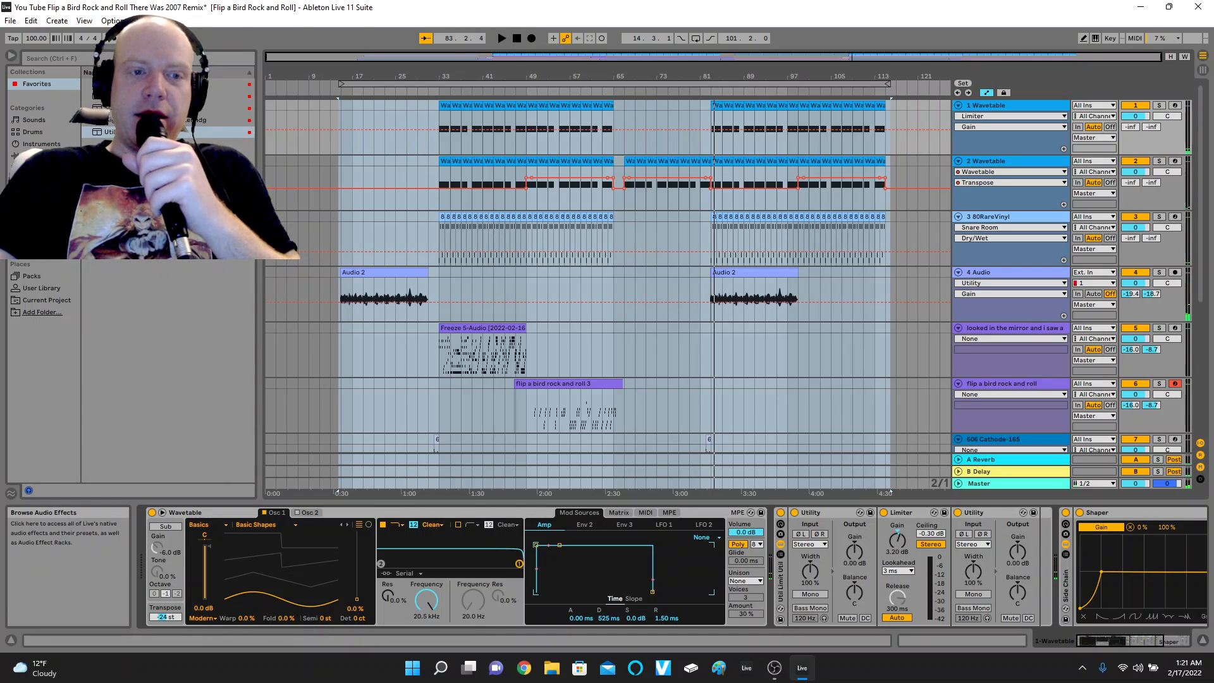
# Add an EQ Eight to the 1 Wavetable track and place it directly before the Util Limit Util rack.
pyautogui.click(14, 155)
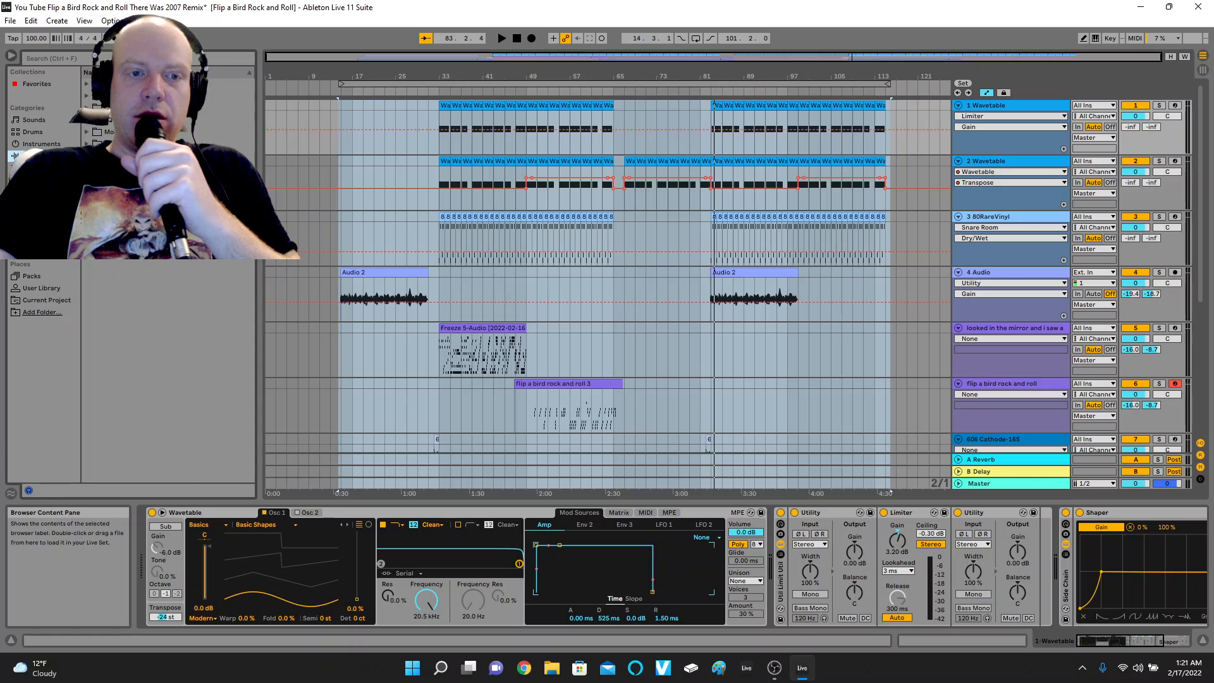
pyautogui.click(89, 122)
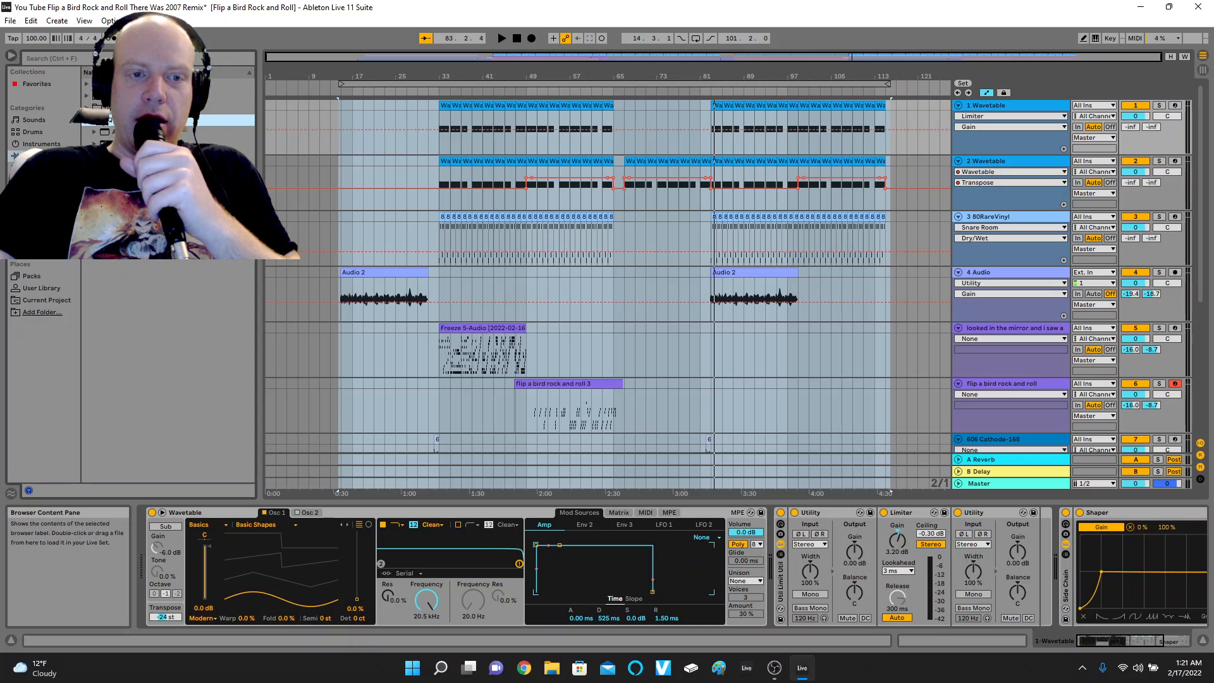
pyautogui.doubleClick(109, 120)
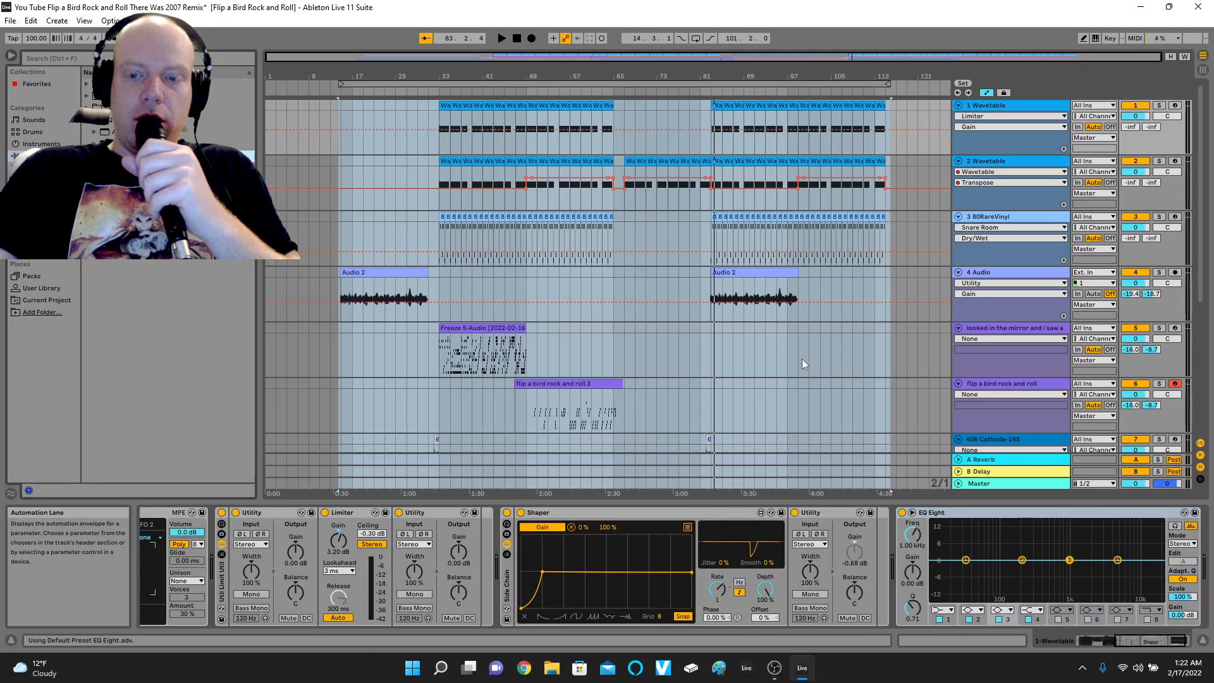
pyautogui.moveTo(1047, 513); pyautogui.dragTo(190, 521)
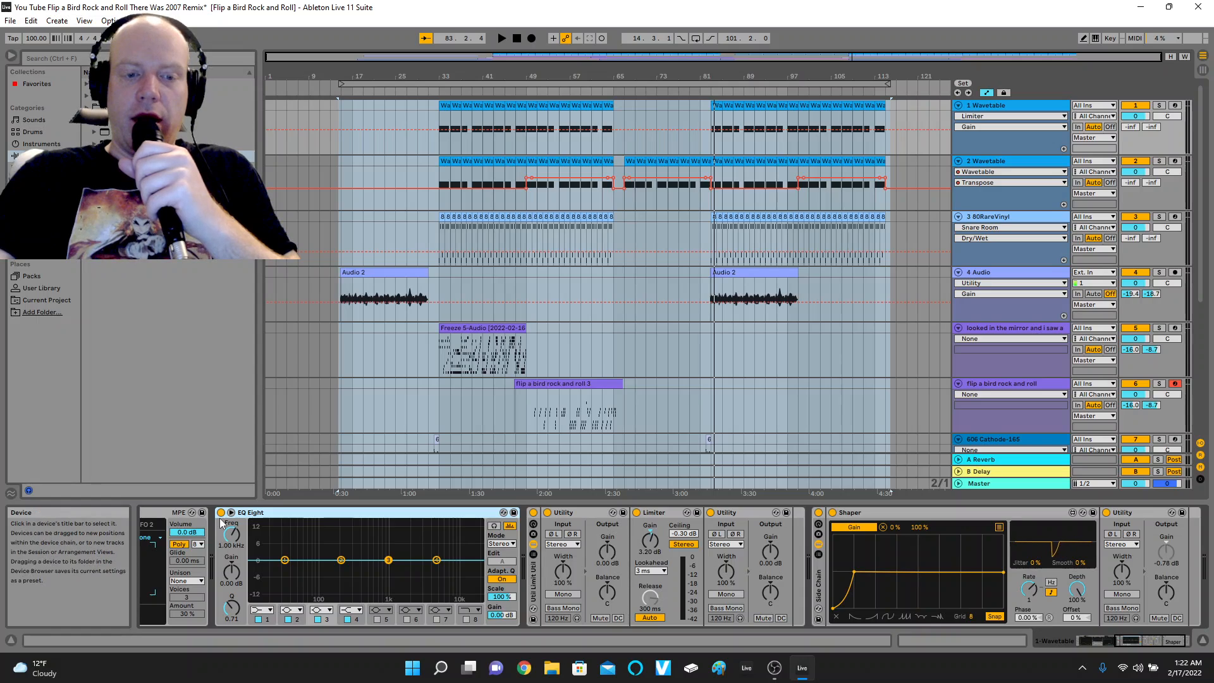
# Boost the first EQ Eight band by 9.05 dB at about 220 Hz and audition the bass from about bar 82.
pyautogui.moveTo(286, 560); pyautogui.dragTo(316, 550)
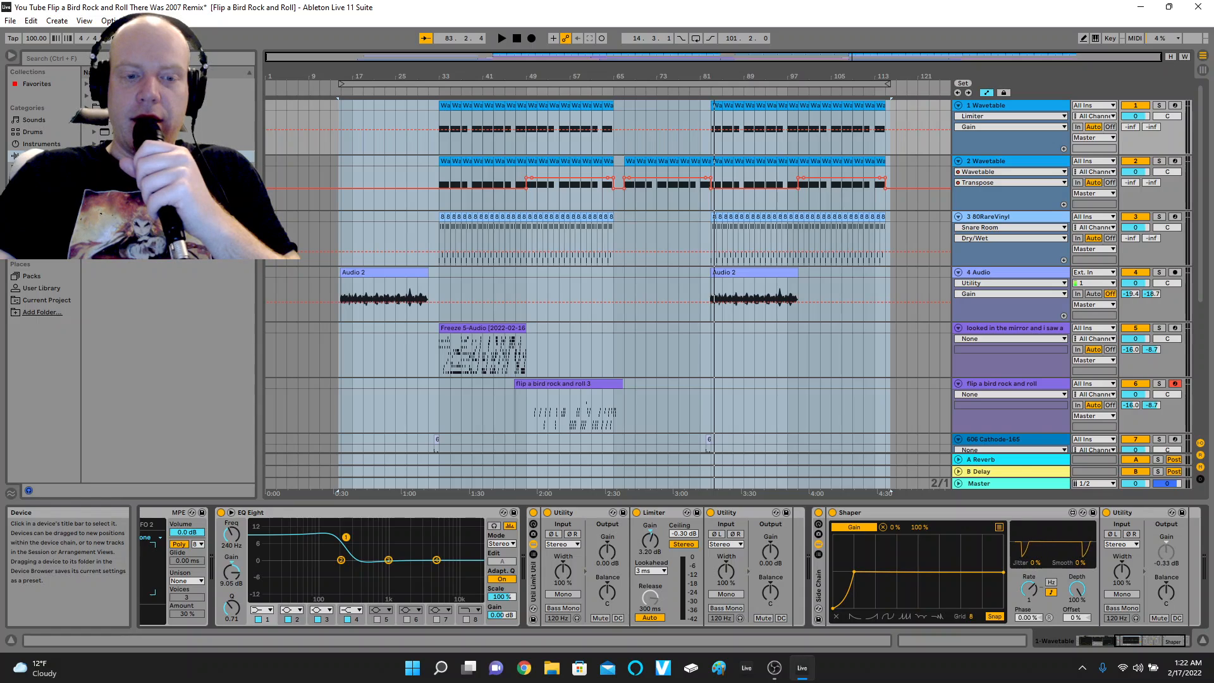
pyautogui.moveTo(344, 537); pyautogui.dragTo(344, 537)
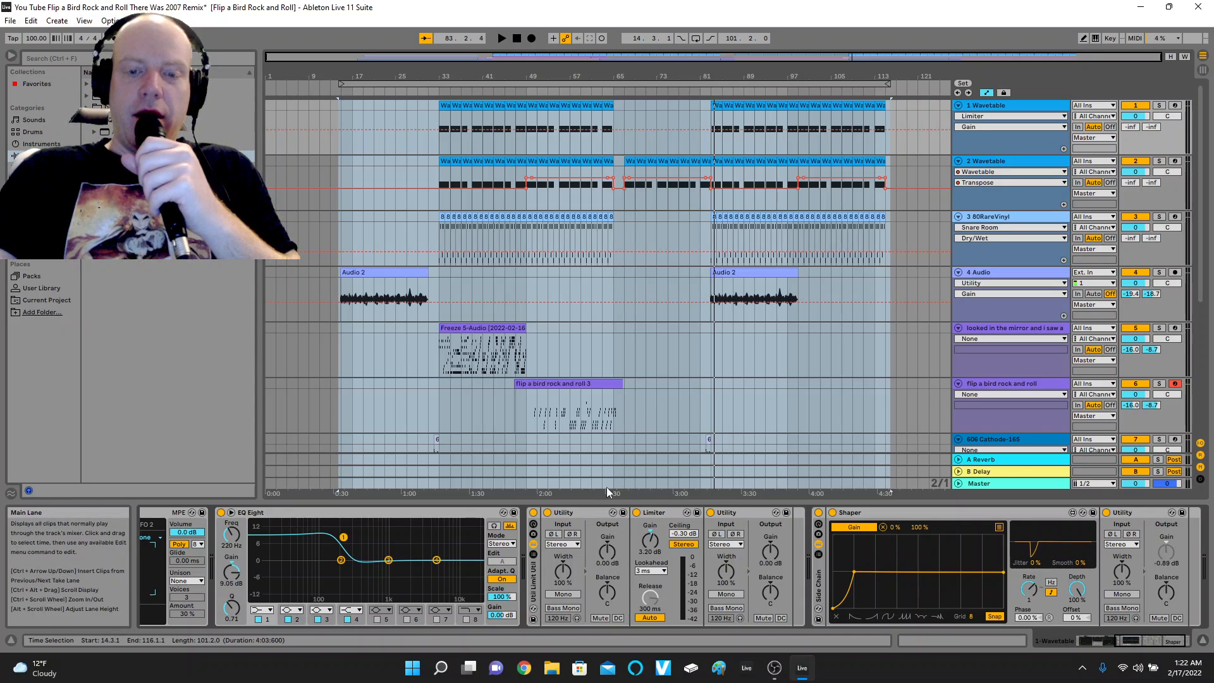
pyautogui.click(714, 90)
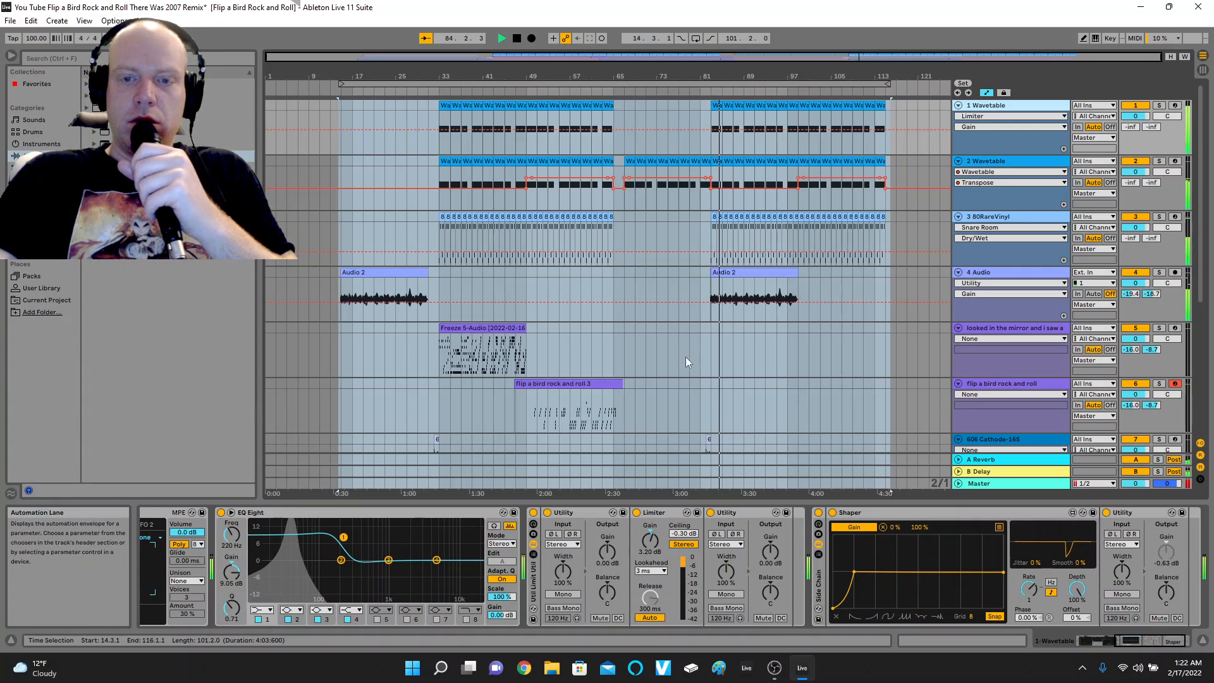
# Add the Util Limit Util rack to the 2 Wavetable track and move it ahead of the Side Chain rack.
pyautogui.click(974, 162)
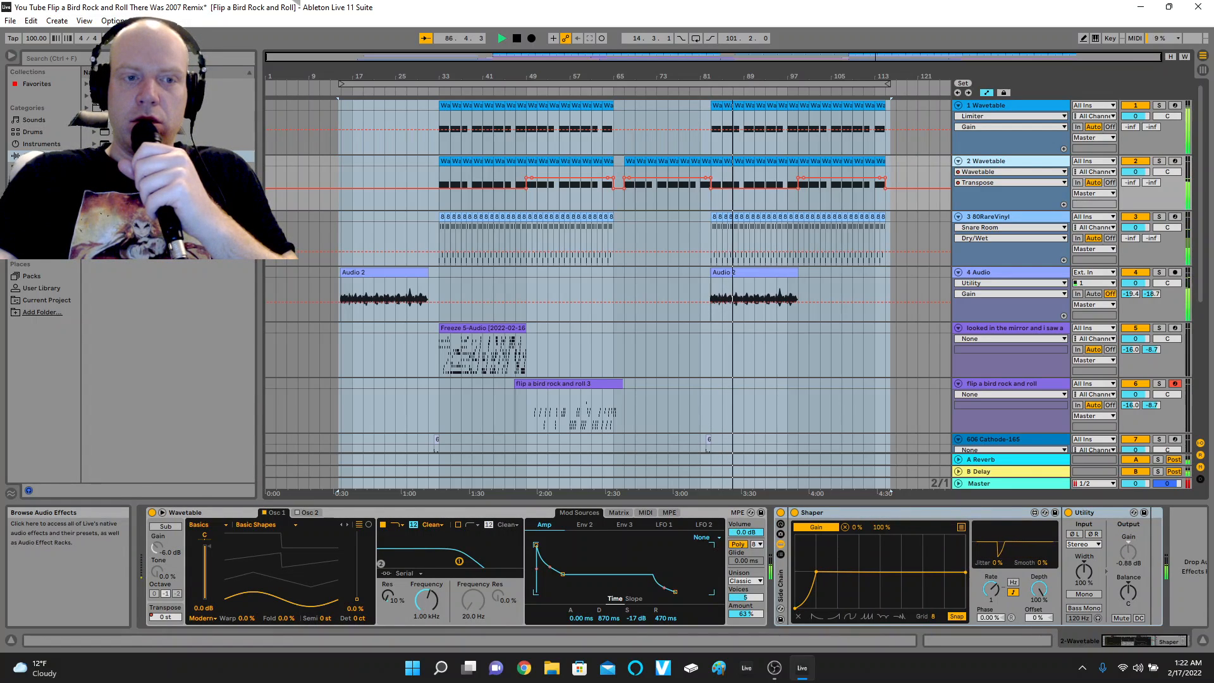
pyautogui.click(87, 120)
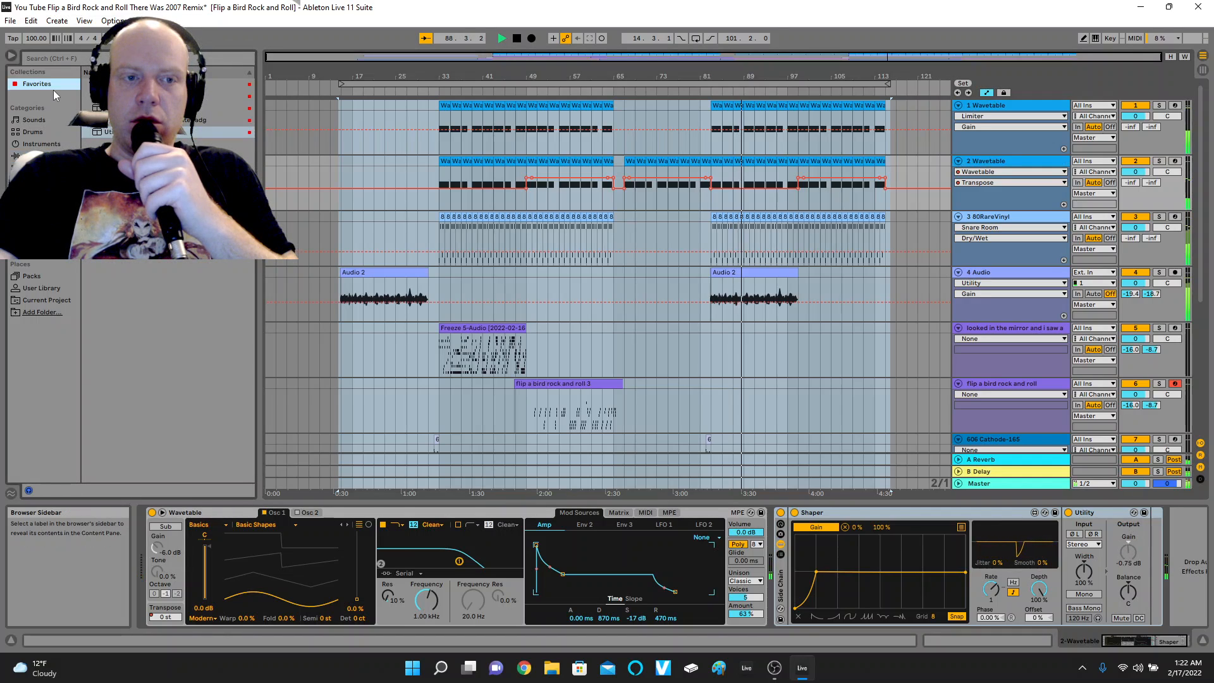
pyautogui.doubleClick(105, 131)
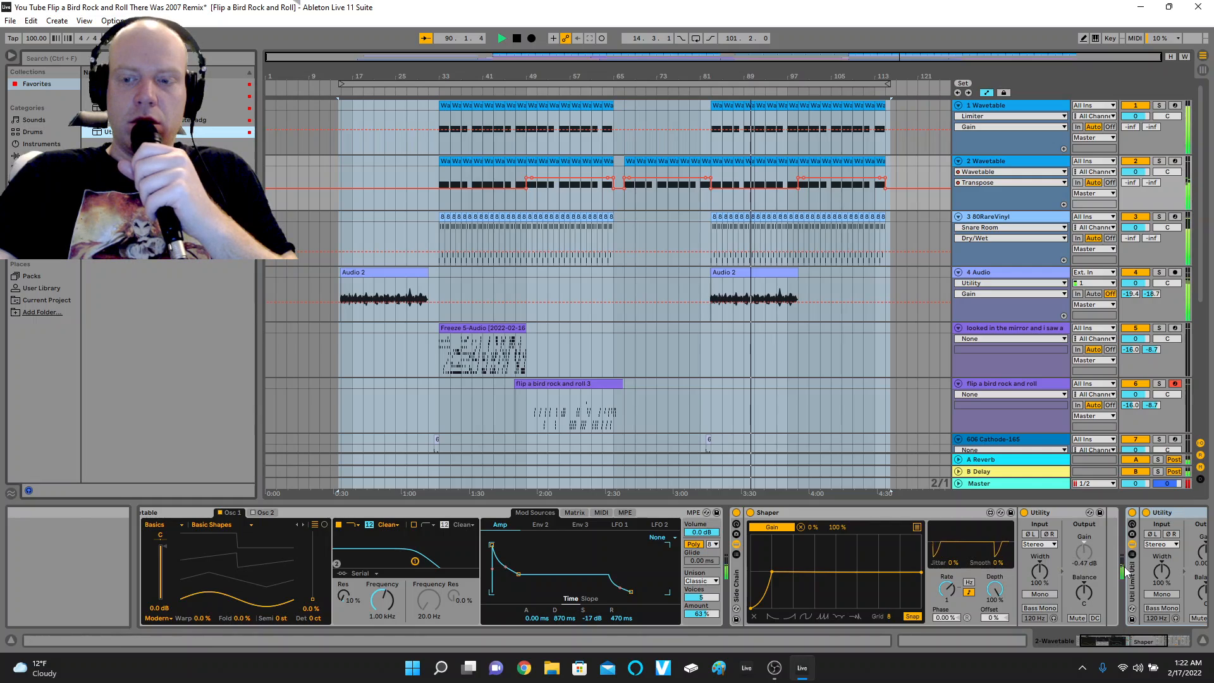
pyautogui.press('Delete')
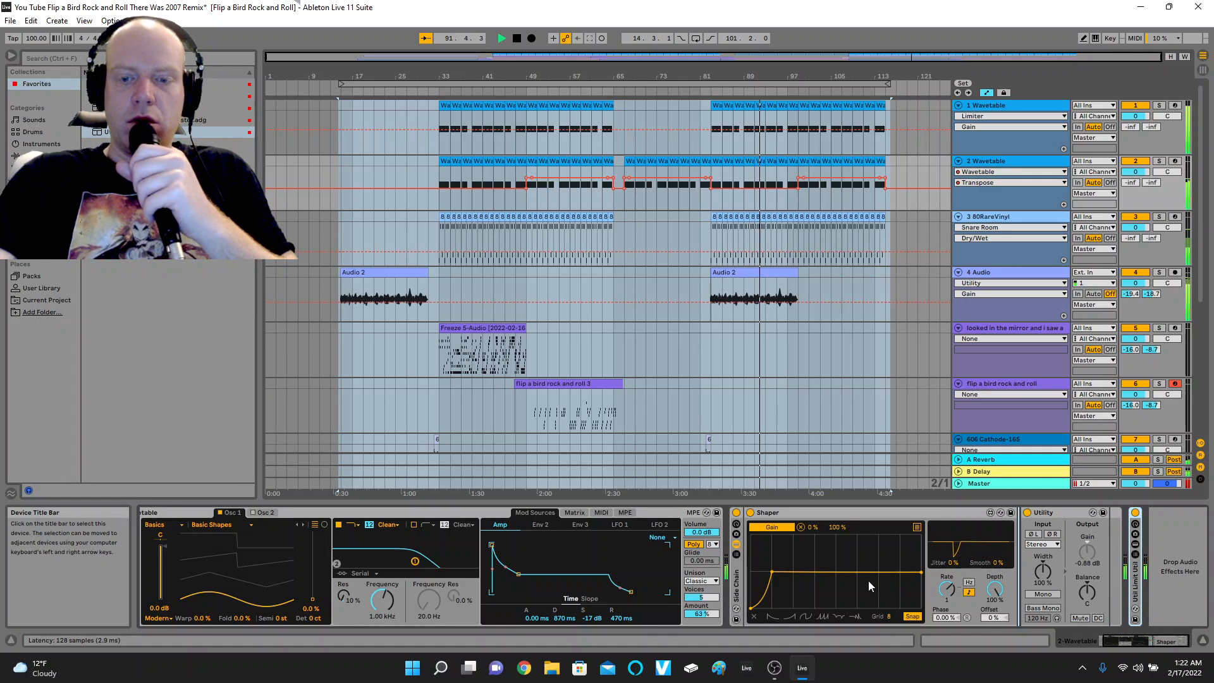
pyautogui.moveTo(760, 587); pyautogui.dragTo(728, 588)
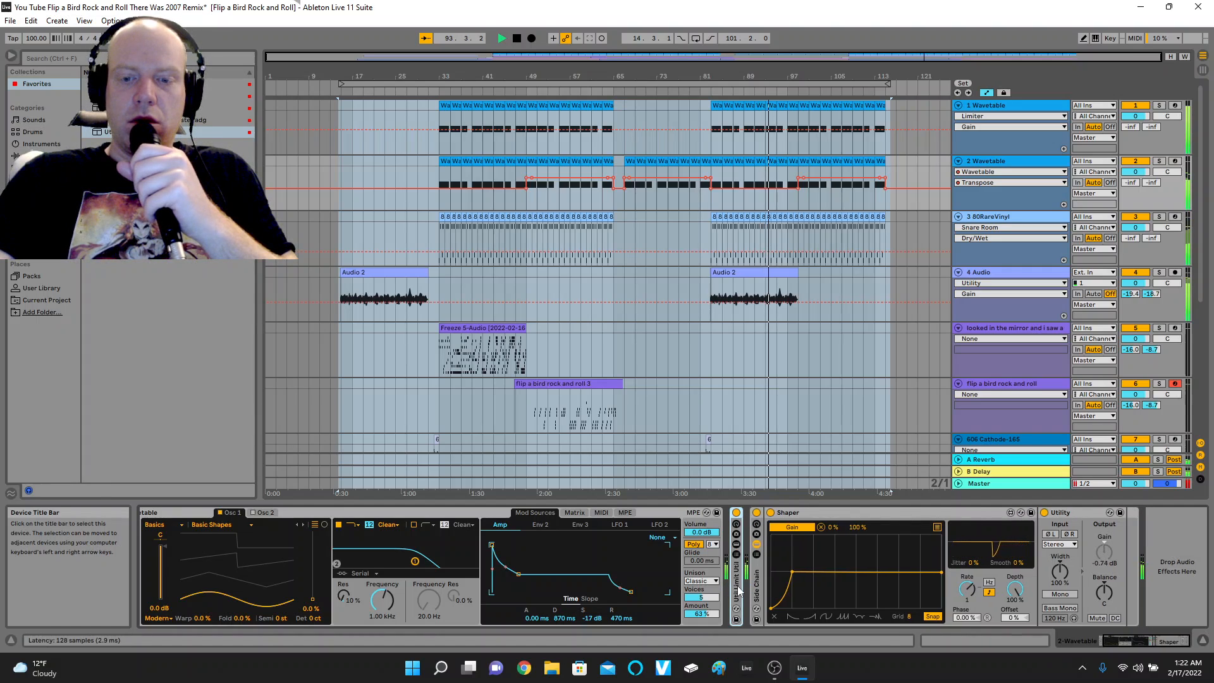
# Unfold the rack on 2 Wavetable, setting the Limiter's gain to 8.10 dB and the first Utility's gain to 13.3 dB.
pyautogui.doubleClick(735, 590)
pyautogui.click(853, 538)
pyautogui.moveTo(852, 538)
pyautogui.mouseDown()
pyautogui.moveTo(853, 522)
pyautogui.moveTo(854, 542)
pyautogui.moveTo(808, 539)
pyautogui.moveTo(808, 524)
pyautogui.moveTo(862, 545)
pyautogui.mouseUp()
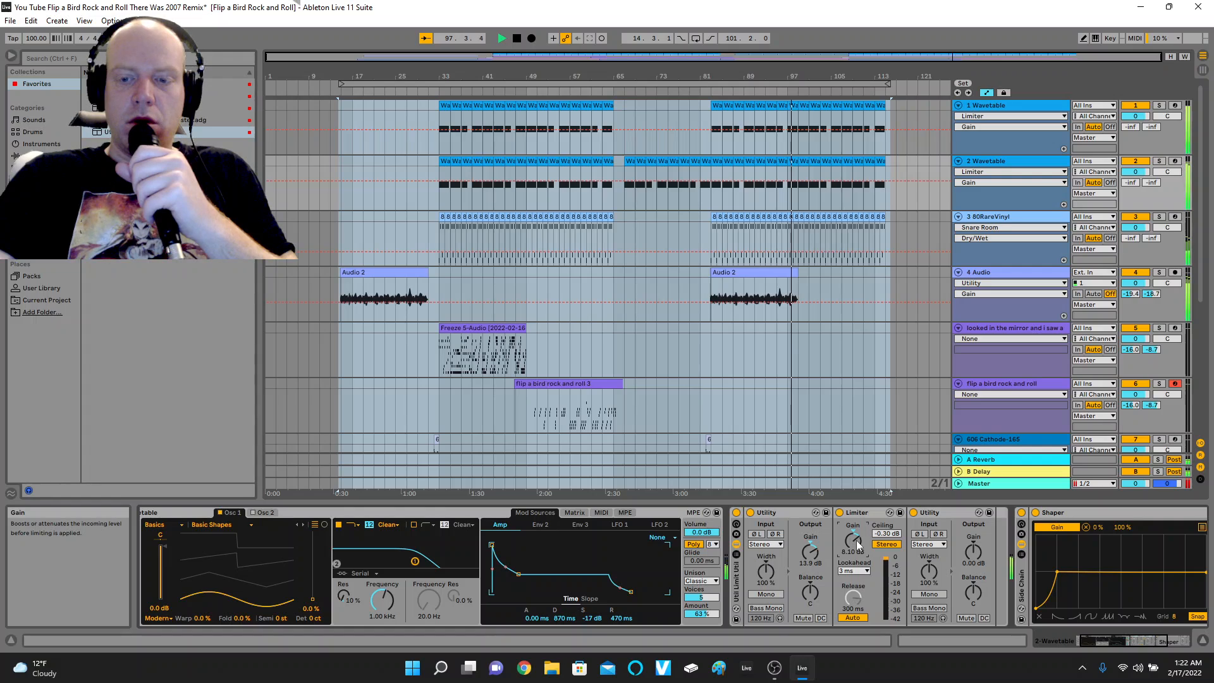
pyautogui.moveTo(810, 551); pyautogui.dragTo(811, 553)
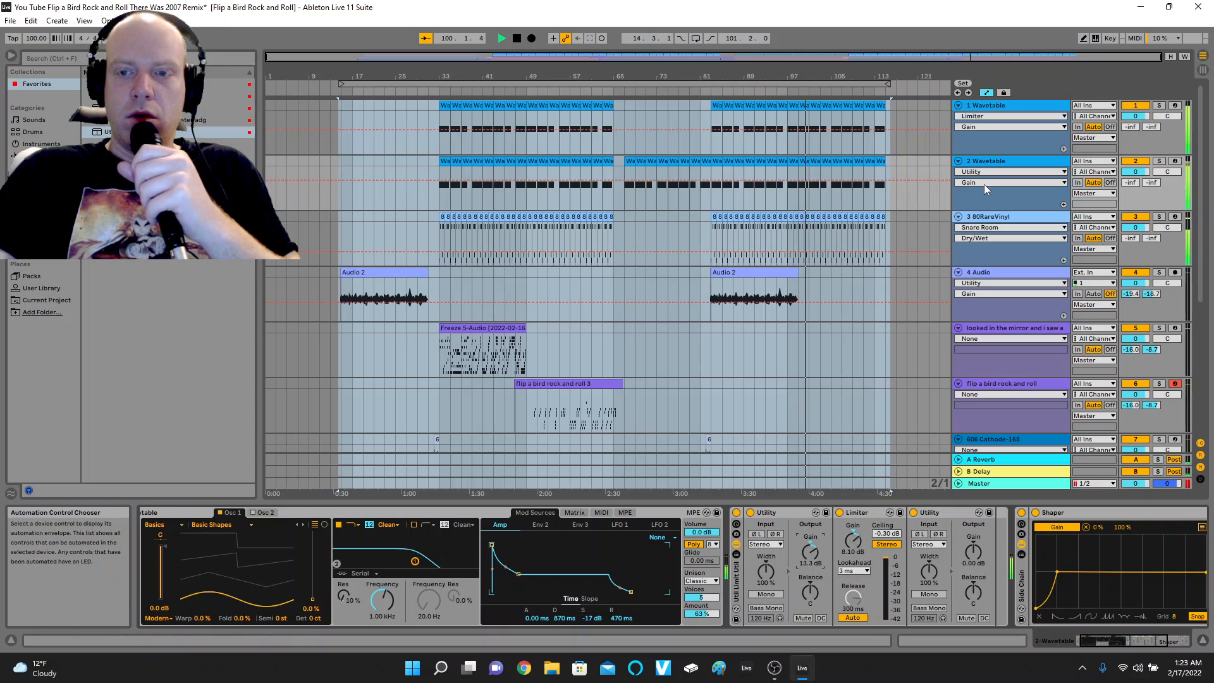
# Set the second Utility's gain to -7 dB in the 2 Wavetable track's Util Limit Util rack.
pyautogui.click(993, 163)
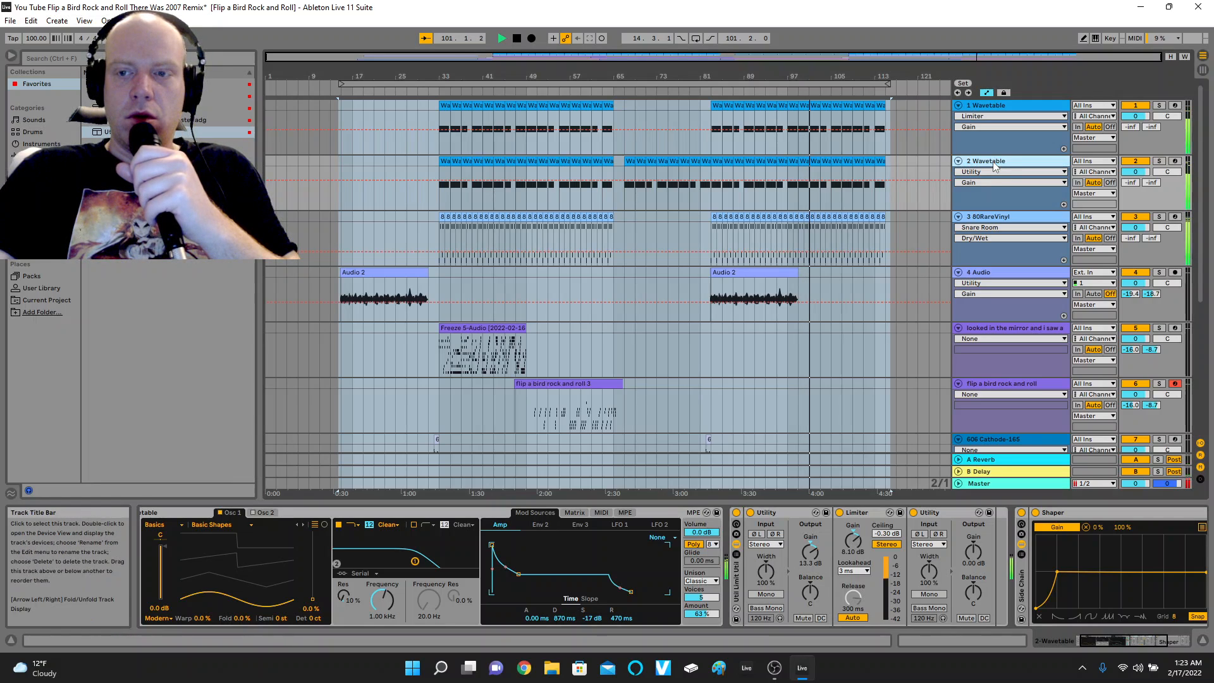
pyautogui.click(973, 563)
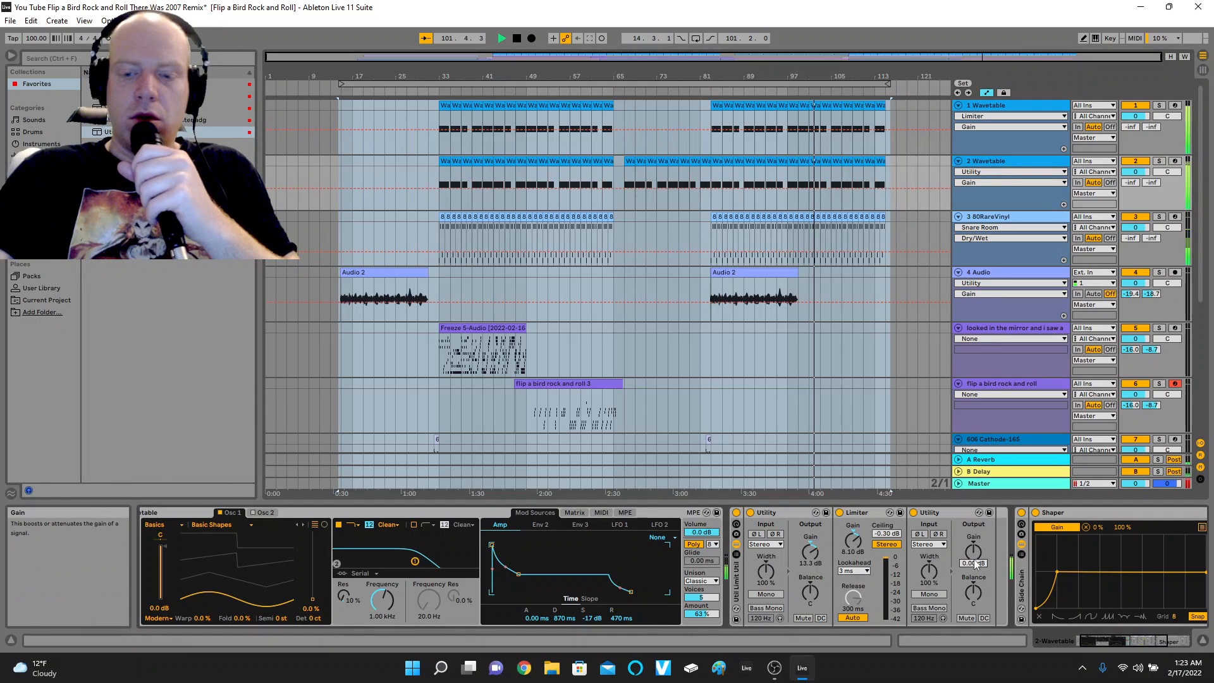
pyautogui.write('-')
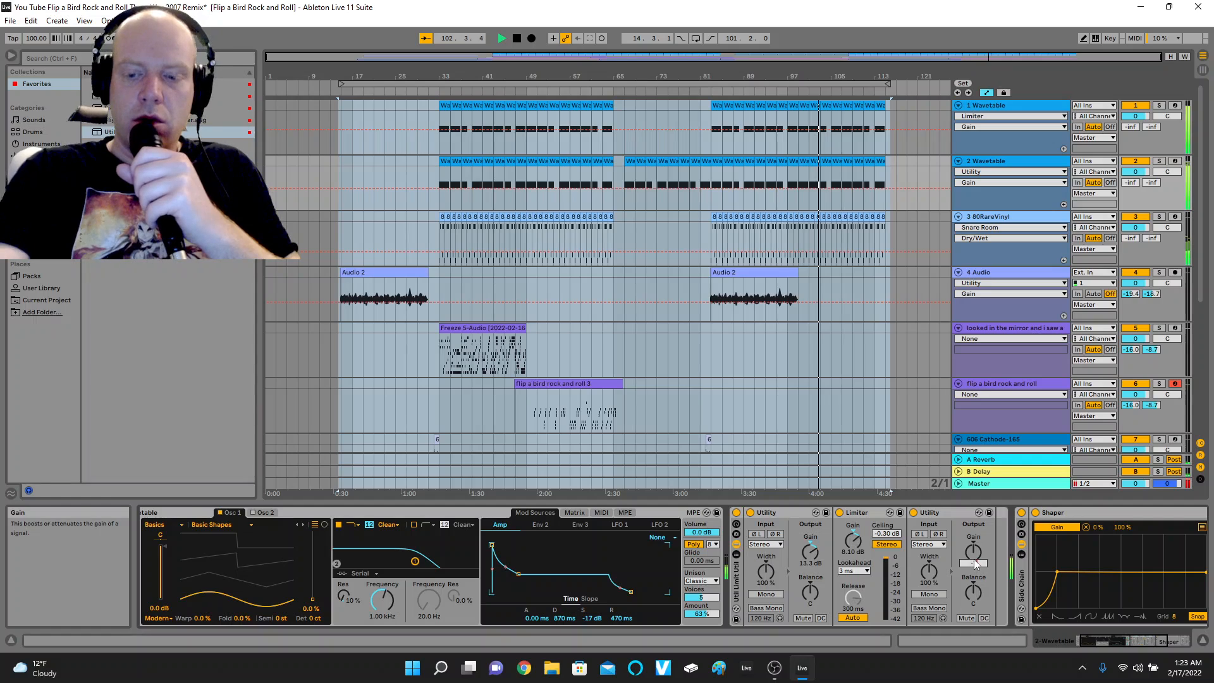
pyautogui.write('7')
pyautogui.press('Return')
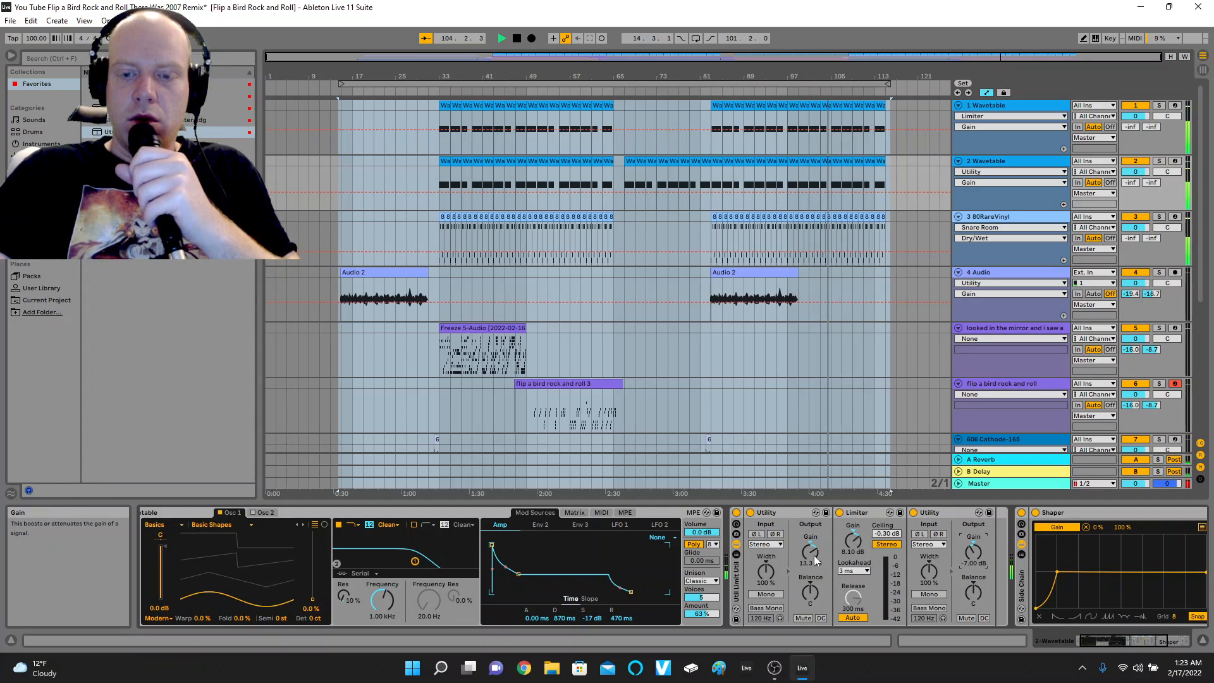
# Set the first Utility's gain to 3.33 dB and the Limiter's gain to 10.3 dB in the 2 Wavetable rack.
pyautogui.moveTo(814, 556); pyautogui.dragTo(855, 537)
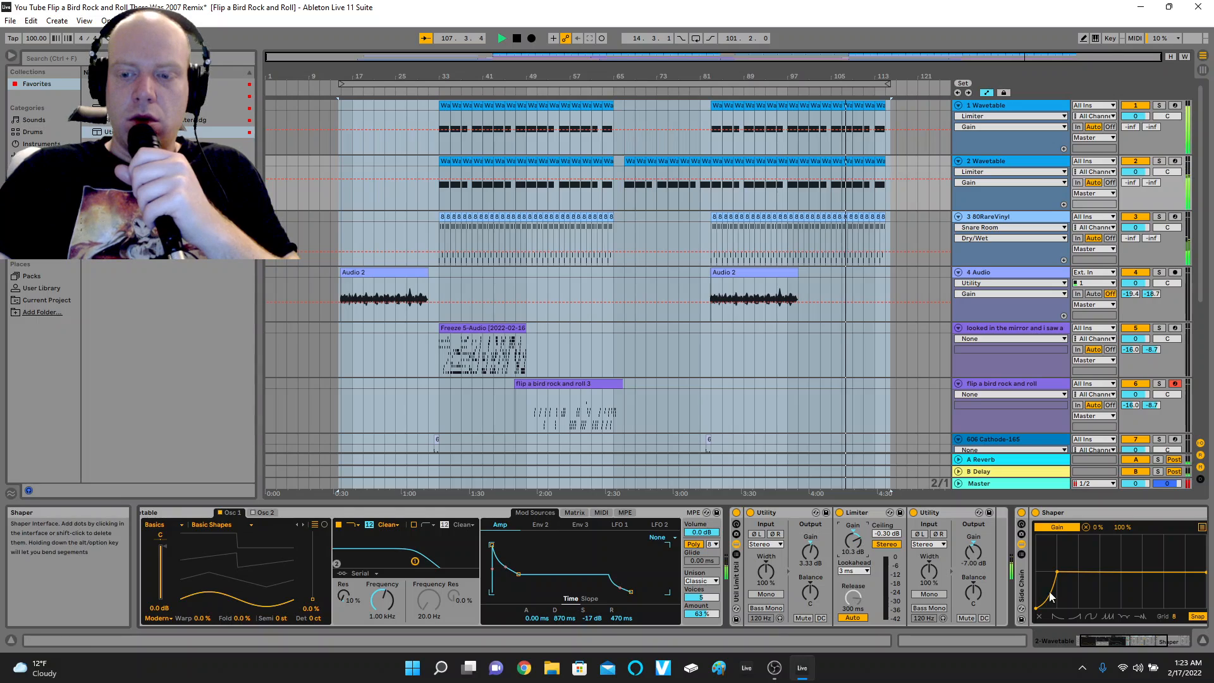
pyautogui.click(1149, 640)
pyautogui.moveTo(1150, 640); pyautogui.dragTo(1173, 637)
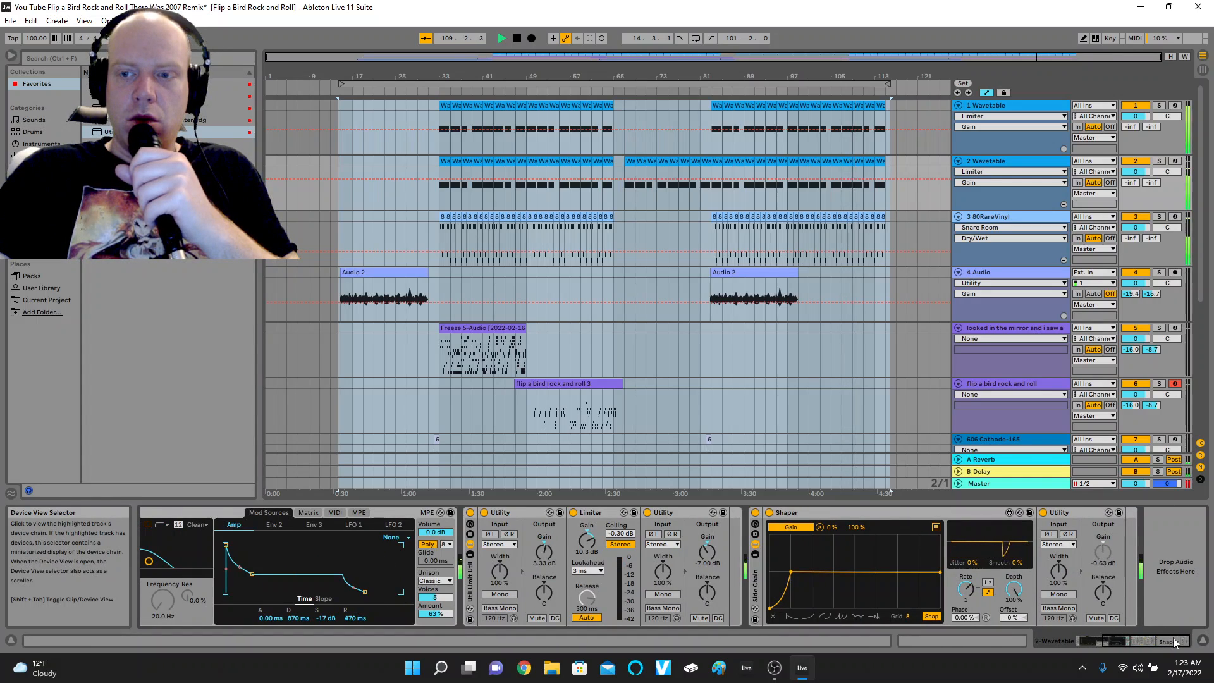
# Audition the mix from about bars 67 and 33, raise 2 Wavetable's first Utility gain to 11.1 dB, and stop playback.
pyautogui.click(625, 97)
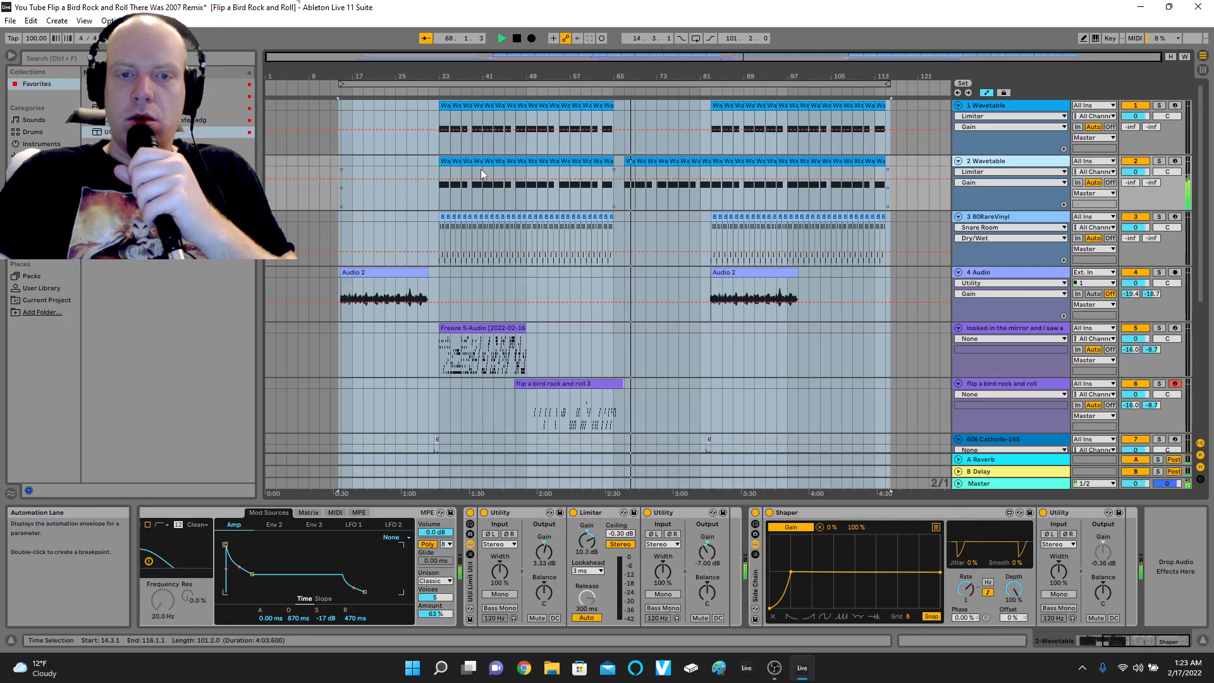
pyautogui.click(437, 93)
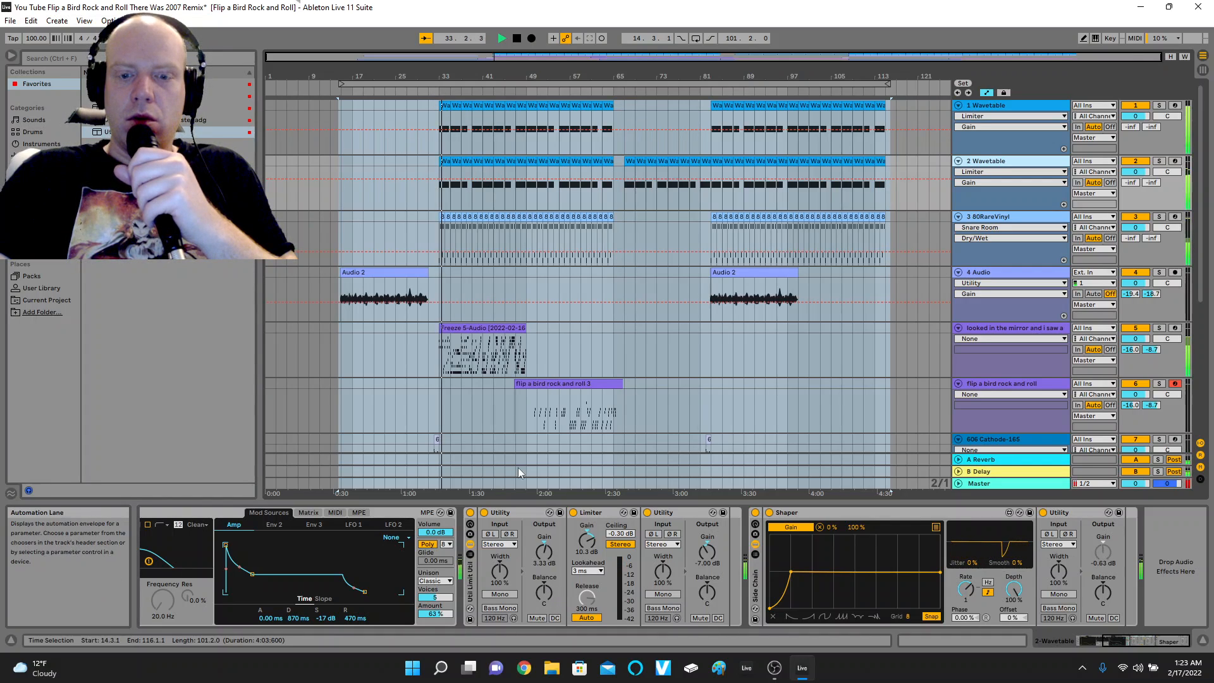
pyautogui.moveTo(540, 555); pyautogui.dragTo(541, 558)
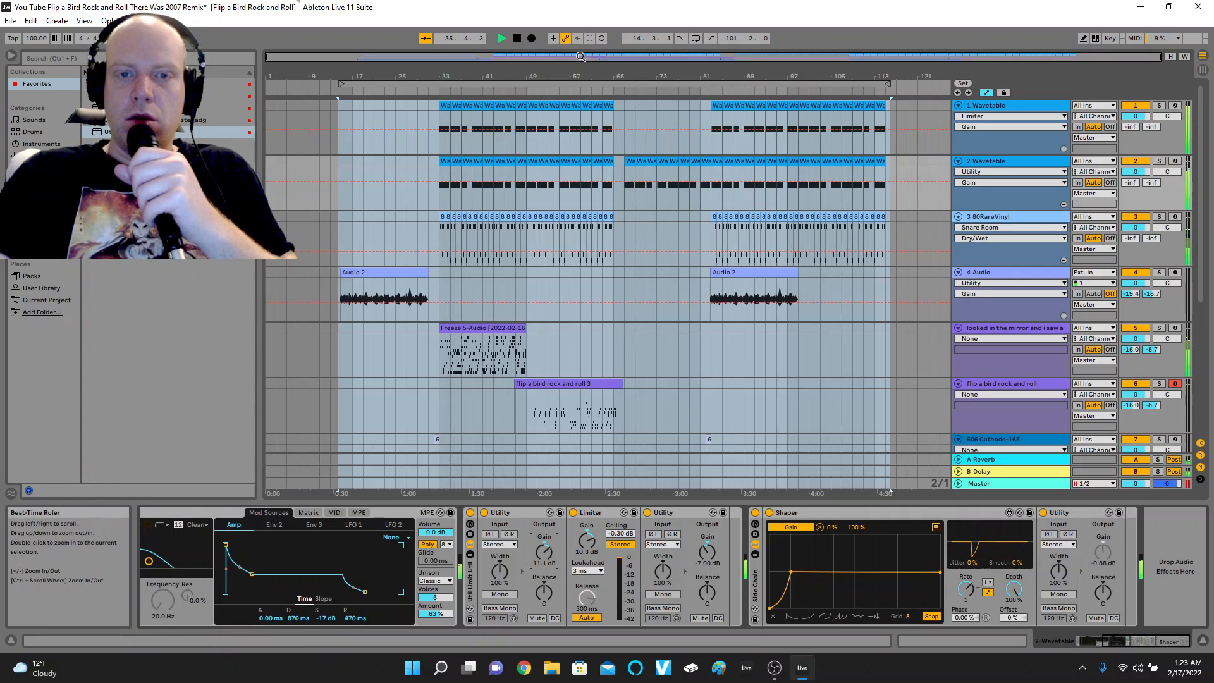
pyautogui.click(517, 38)
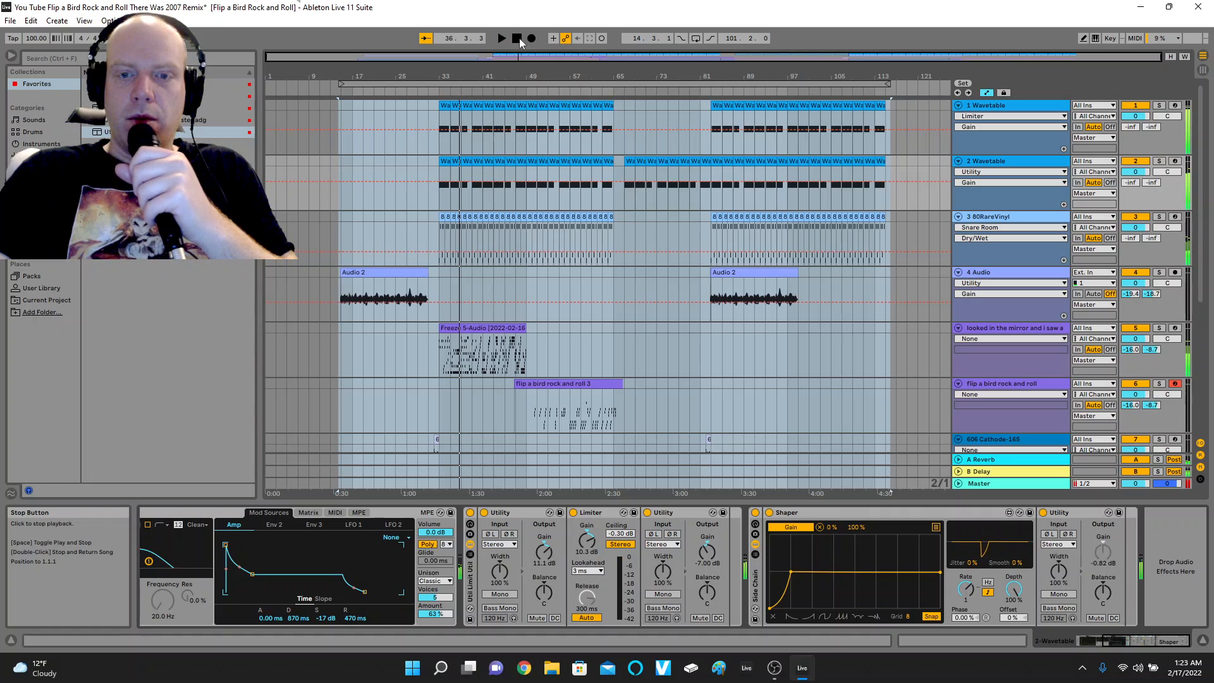
# Add the Util Limit Util rack to the 3 80RareVinyl track and play the arrangement from about bar 49.
pyautogui.click(992, 218)
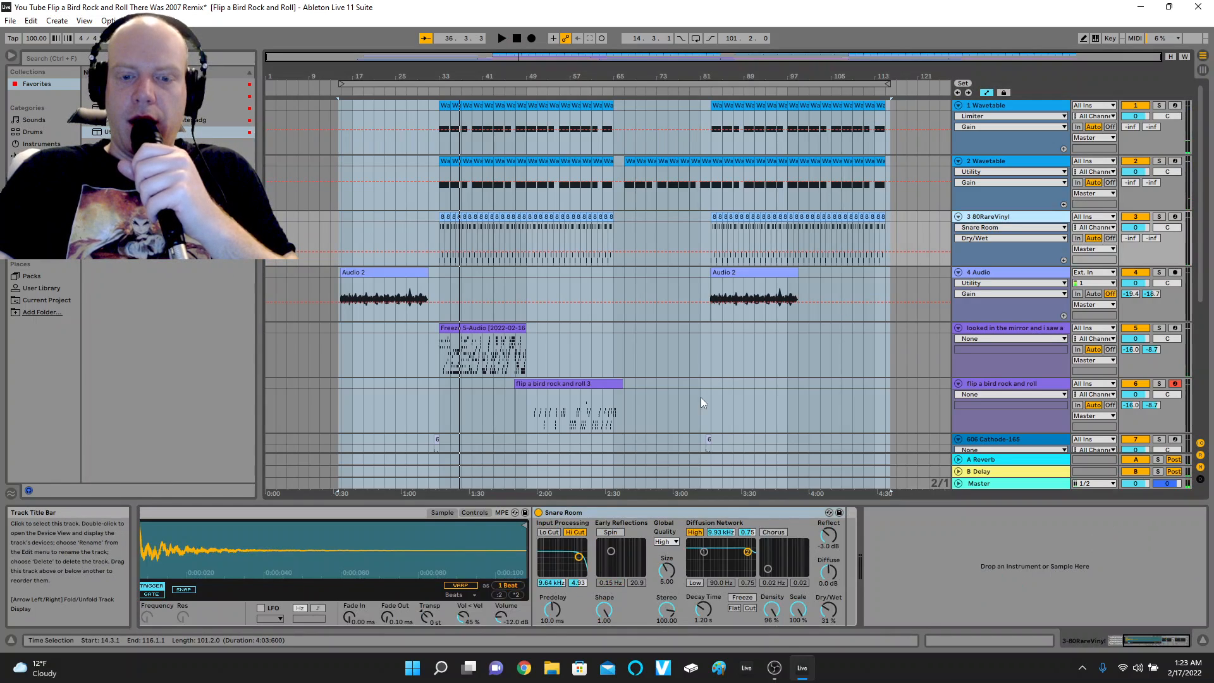
pyautogui.click(95, 136)
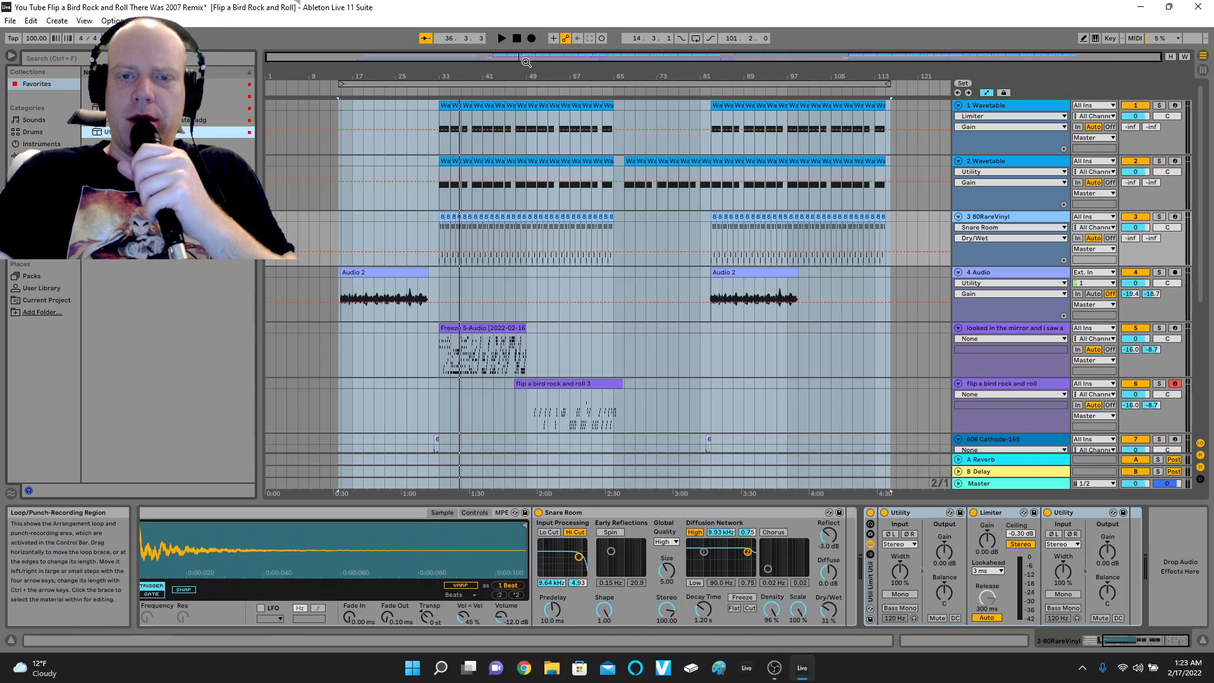
pyautogui.click(524, 91)
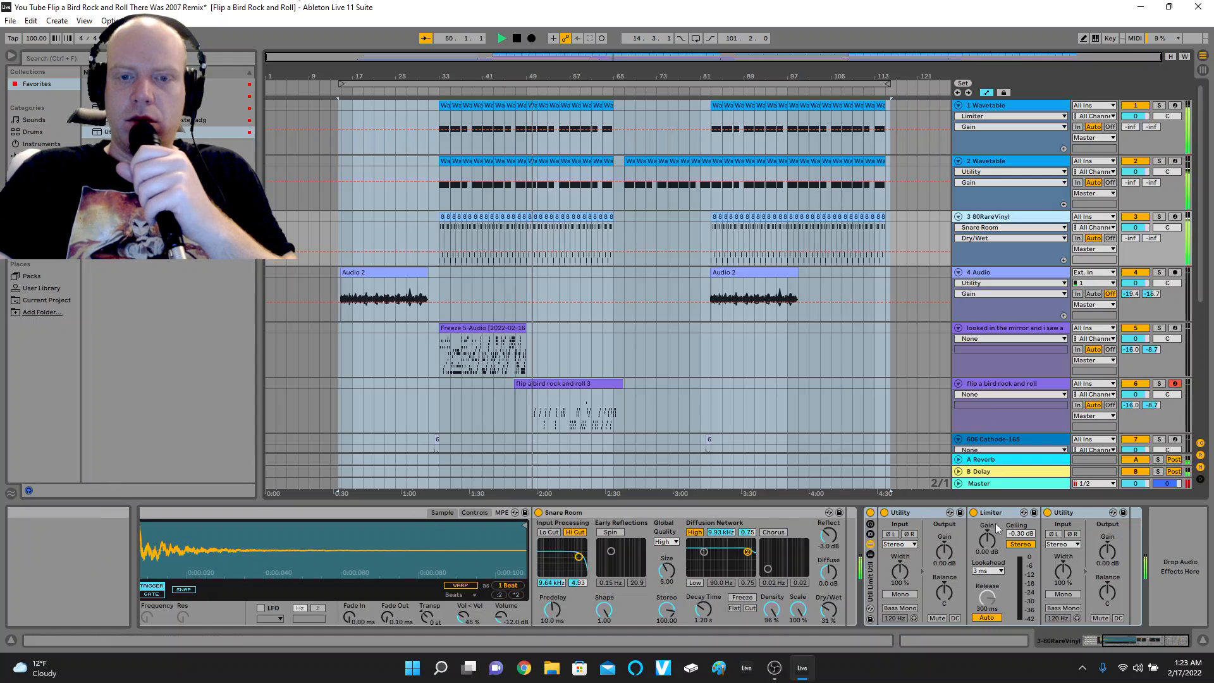
# Set the Limiter's gain to 6.20 dB and the first Utility's gain to 11.1 dB in the 80RareVinyl rack.
pyautogui.moveTo(991, 544); pyautogui.dragTo(992, 516)
pyautogui.moveTo(953, 556); pyautogui.dragTo(986, 560)
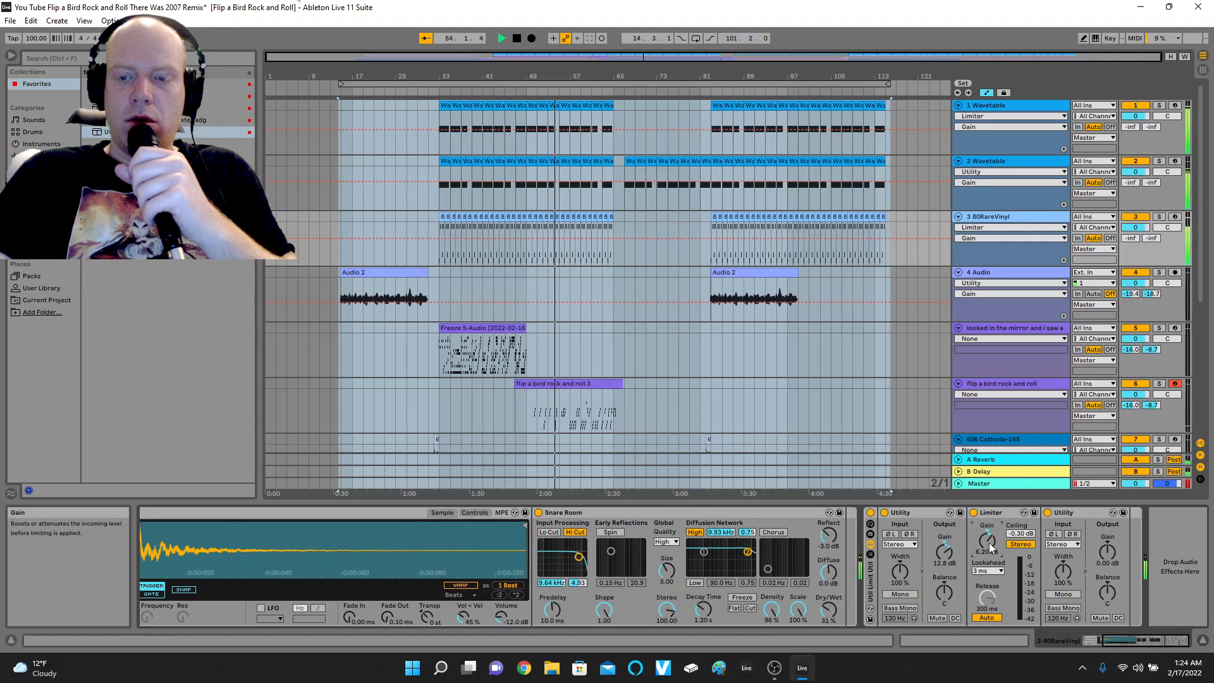
pyautogui.click(954, 548)
pyautogui.moveTo(955, 548); pyautogui.dragTo(955, 553)
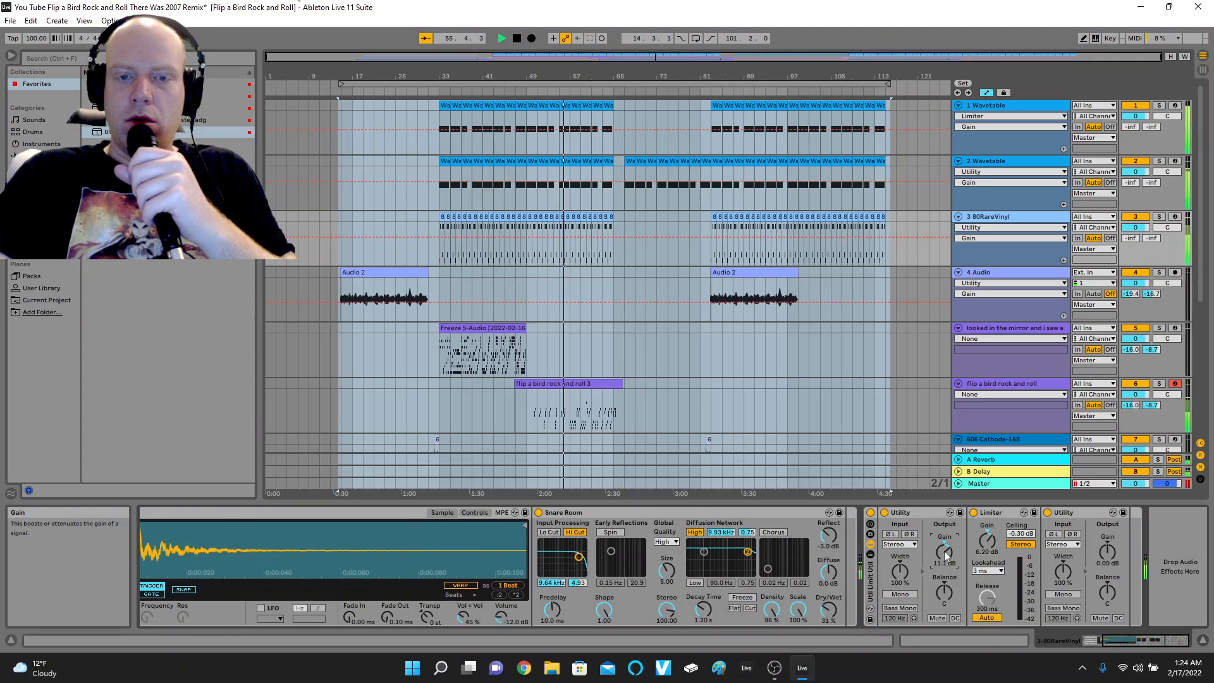
# Add the Util Limit Util rack to the "looked in the mirror" track and play from about bar 32.
pyautogui.click(1046, 278)
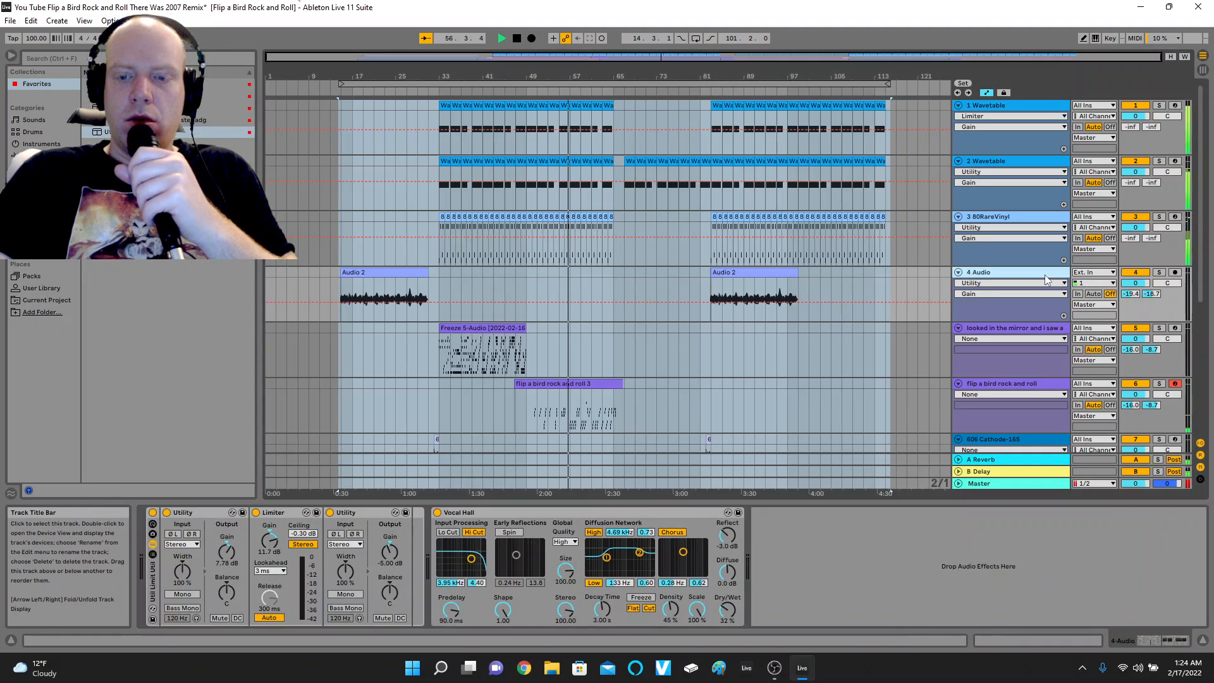
pyautogui.click(1027, 328)
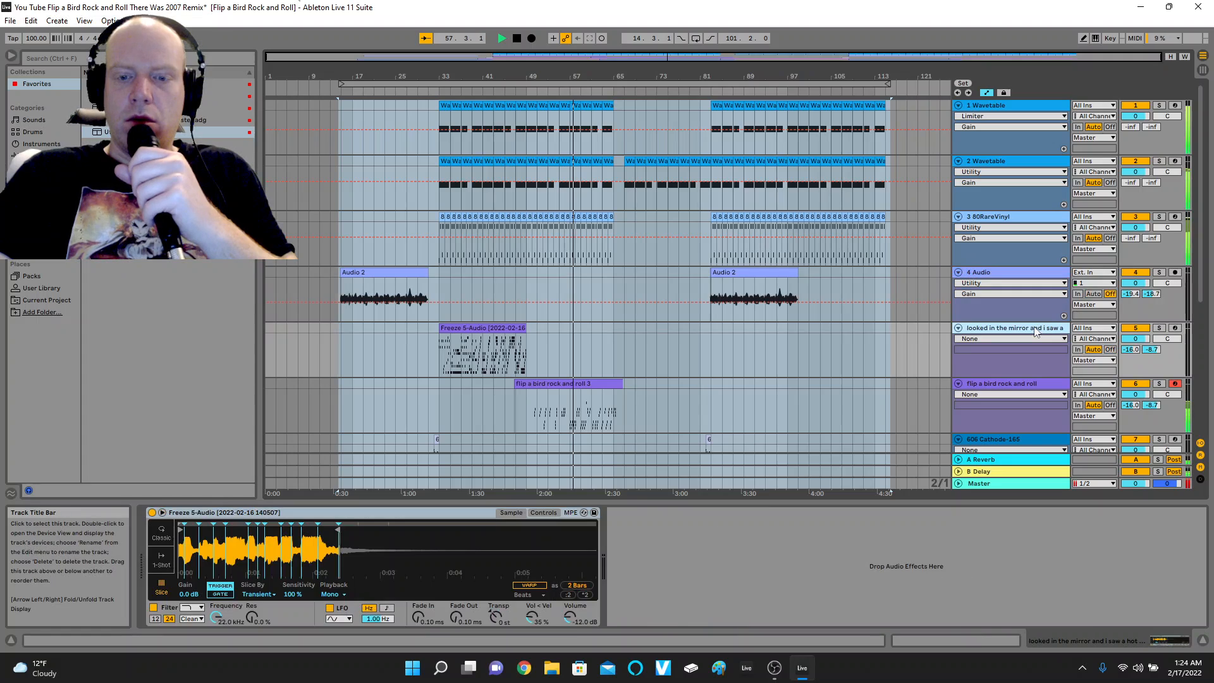
pyautogui.doubleClick(152, 132)
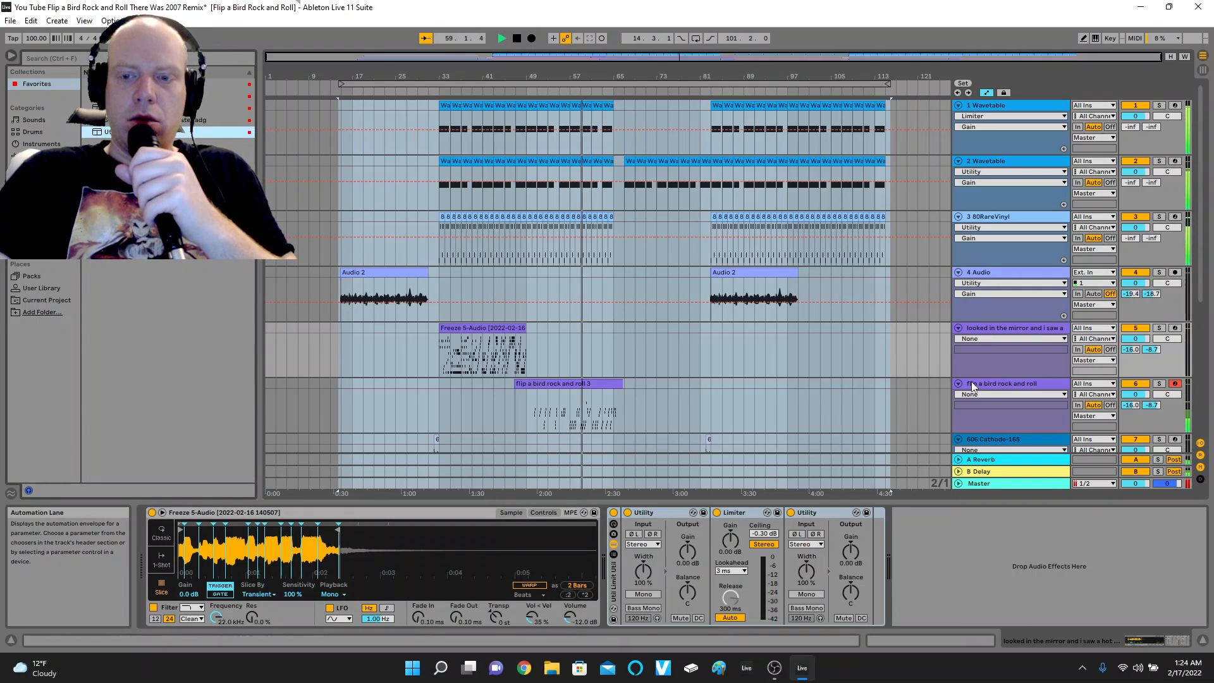
pyautogui.click(435, 92)
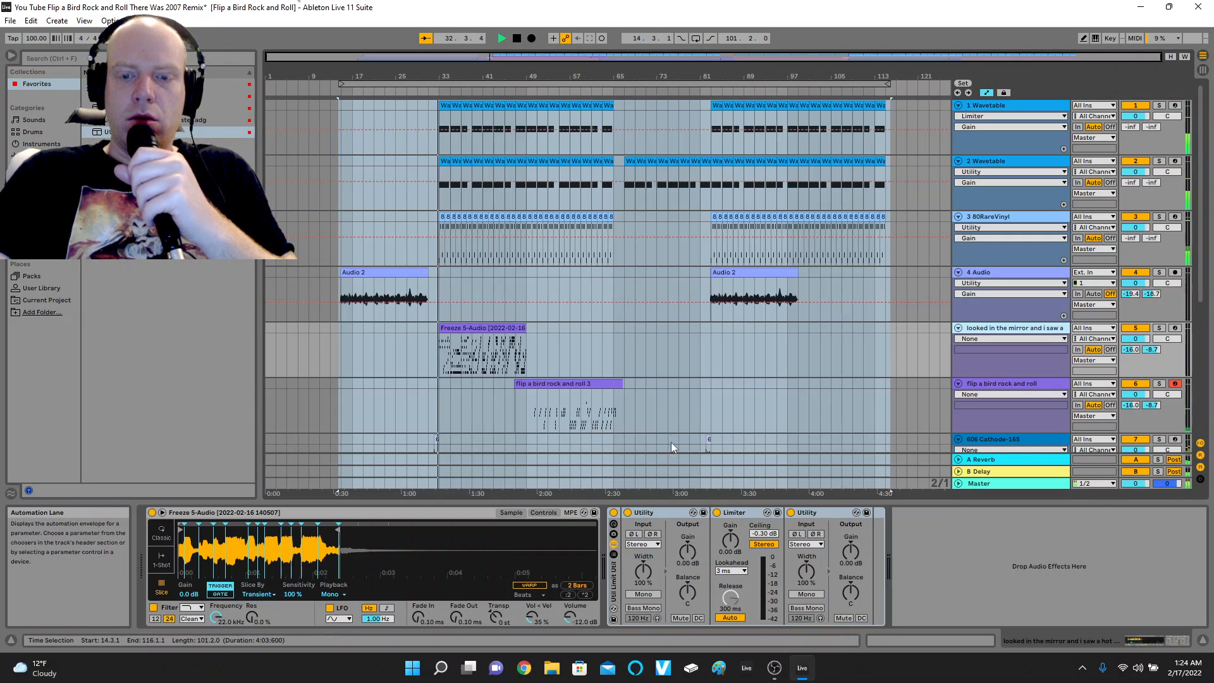
# Set the "looked in the mirror" rack's Limiter gain to 8.30 dB, first Utility gain to 7.78 dB and second Utility gain to -5 dB.
pyautogui.moveTo(730, 539); pyautogui.dragTo(730, 512)
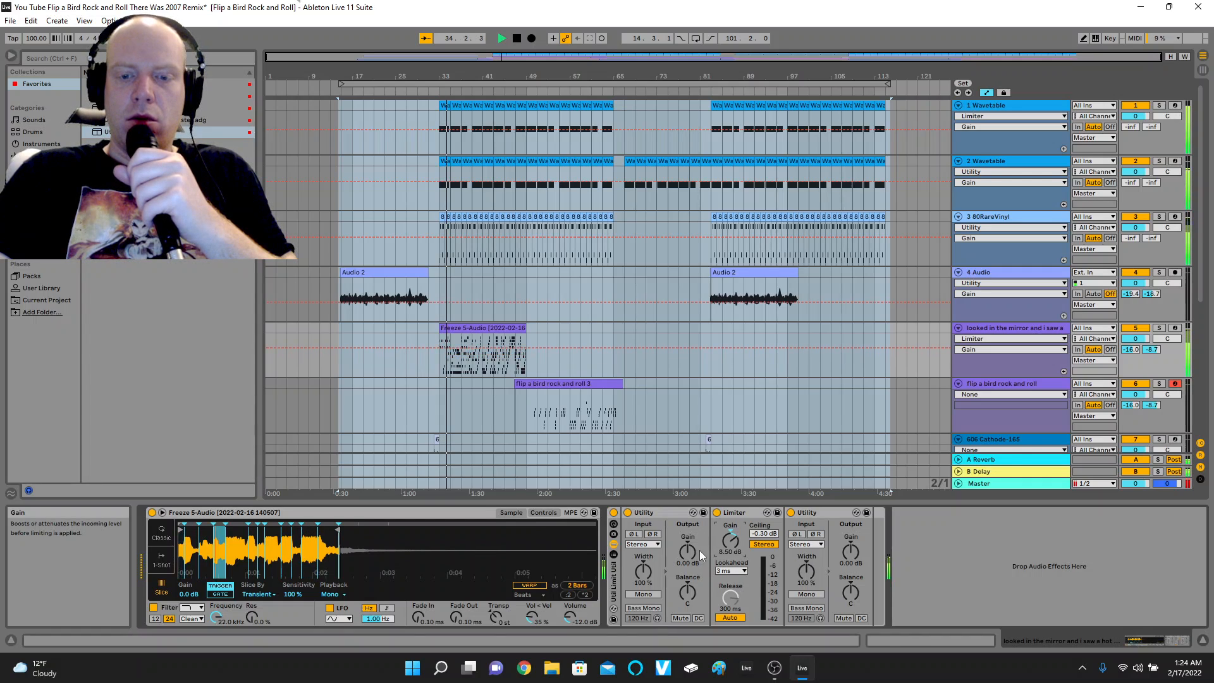
pyautogui.moveTo(689, 553); pyautogui.dragTo(730, 542)
pyautogui.click(851, 558)
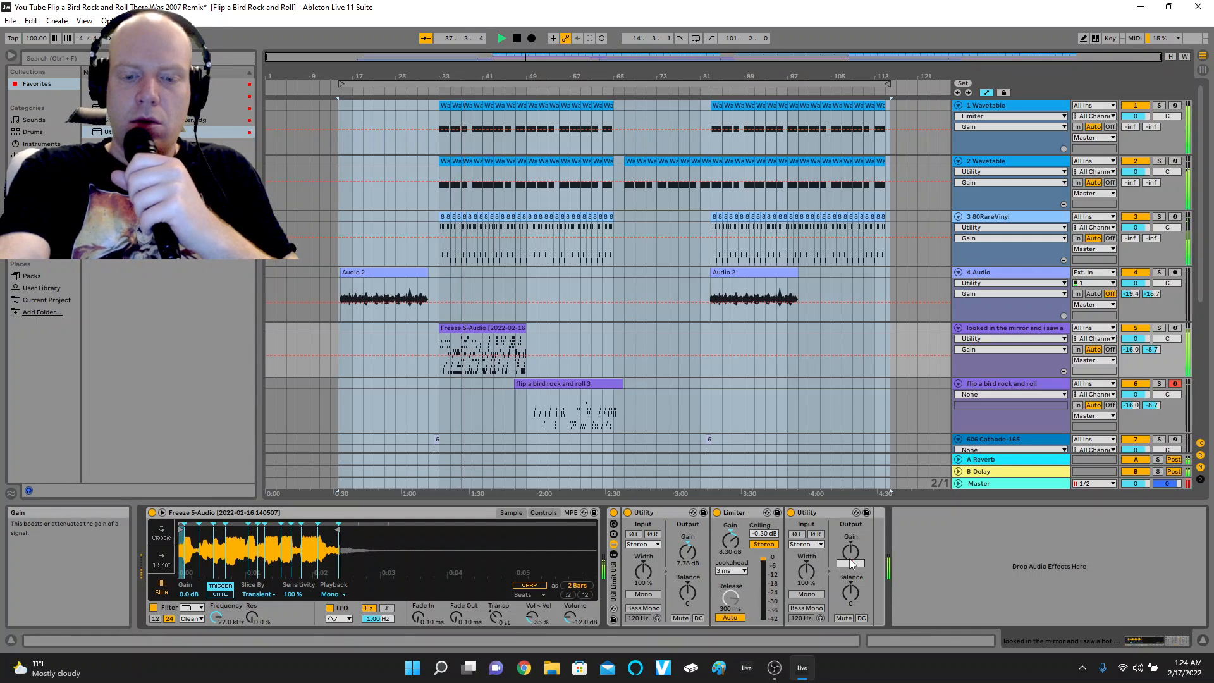
pyautogui.write('-5')
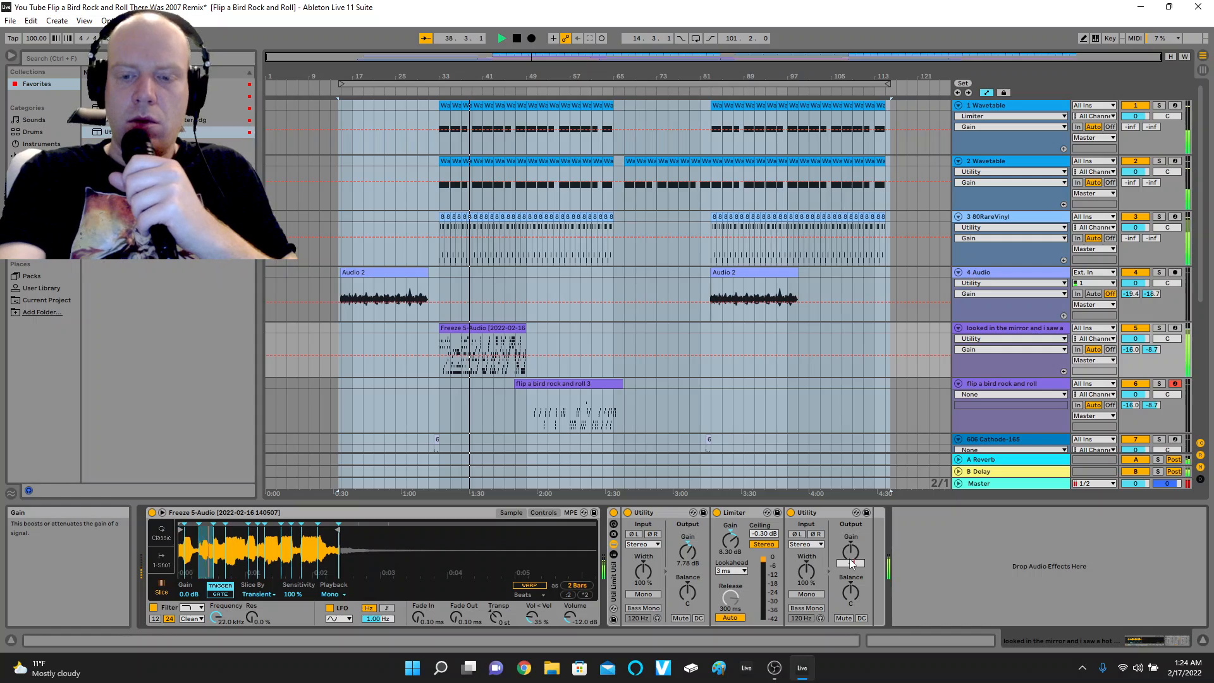
pyautogui.press('Return')
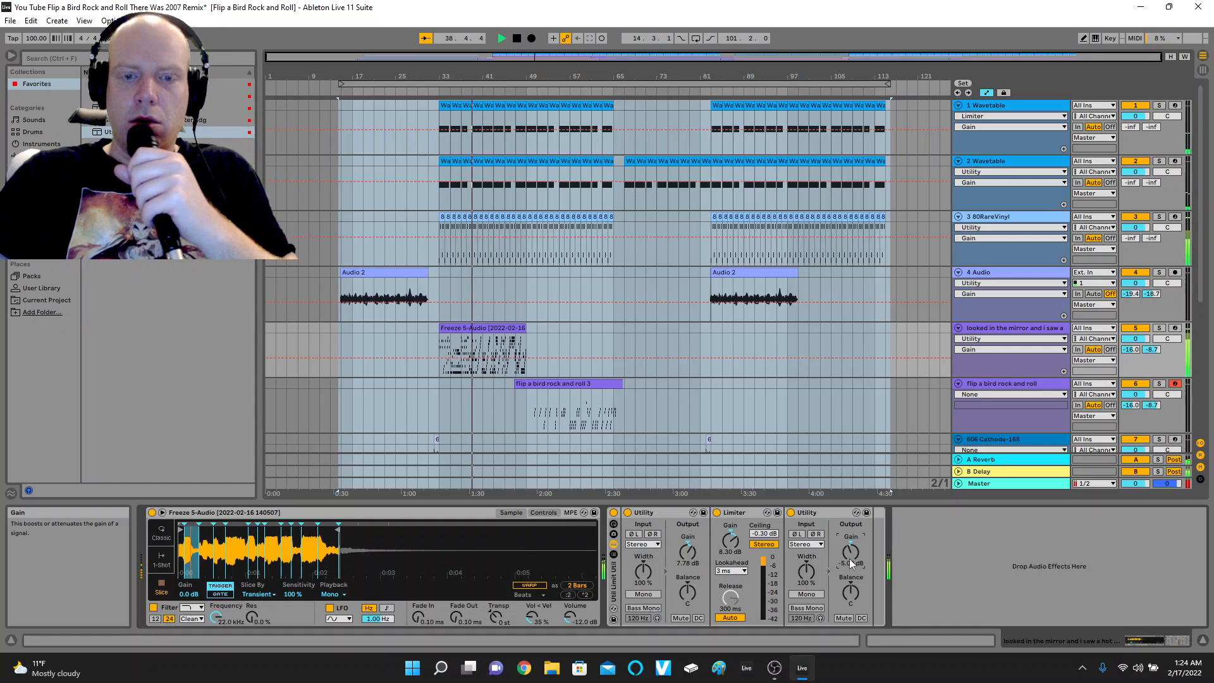
# Add the Util Limit Util rack to the "flip a bird rock and roll" track and set its second Utility's gain to -5 dB.
pyautogui.click(1011, 383)
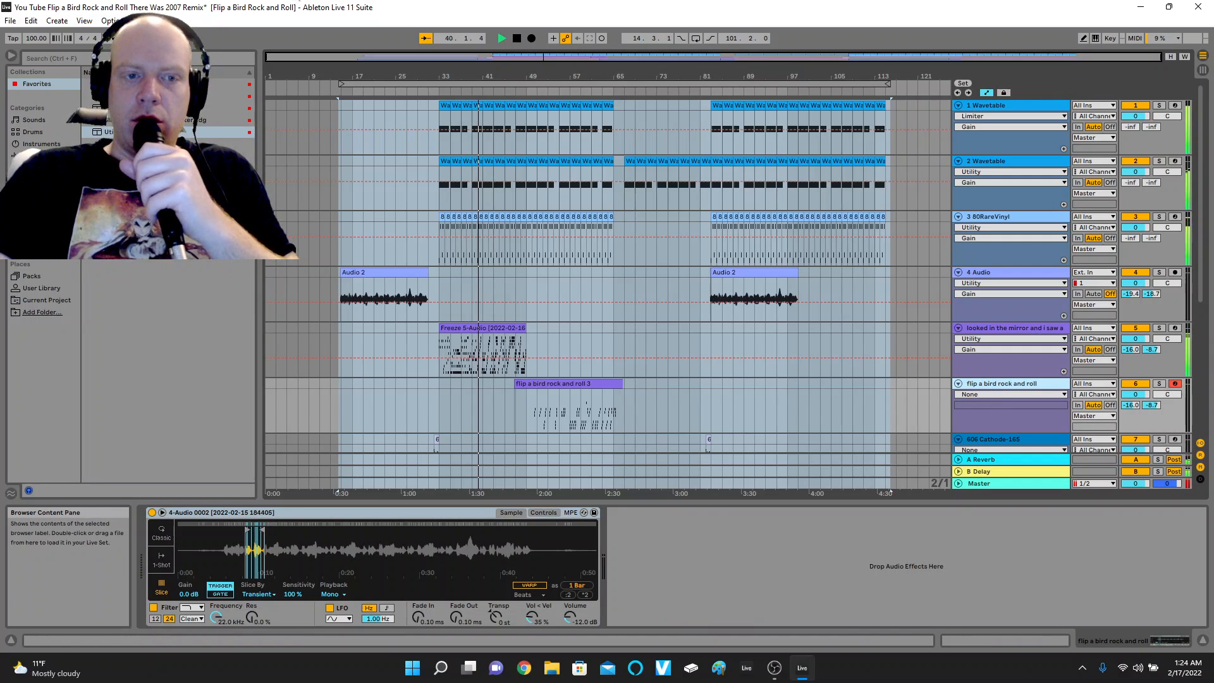
pyautogui.doubleClick(166, 132)
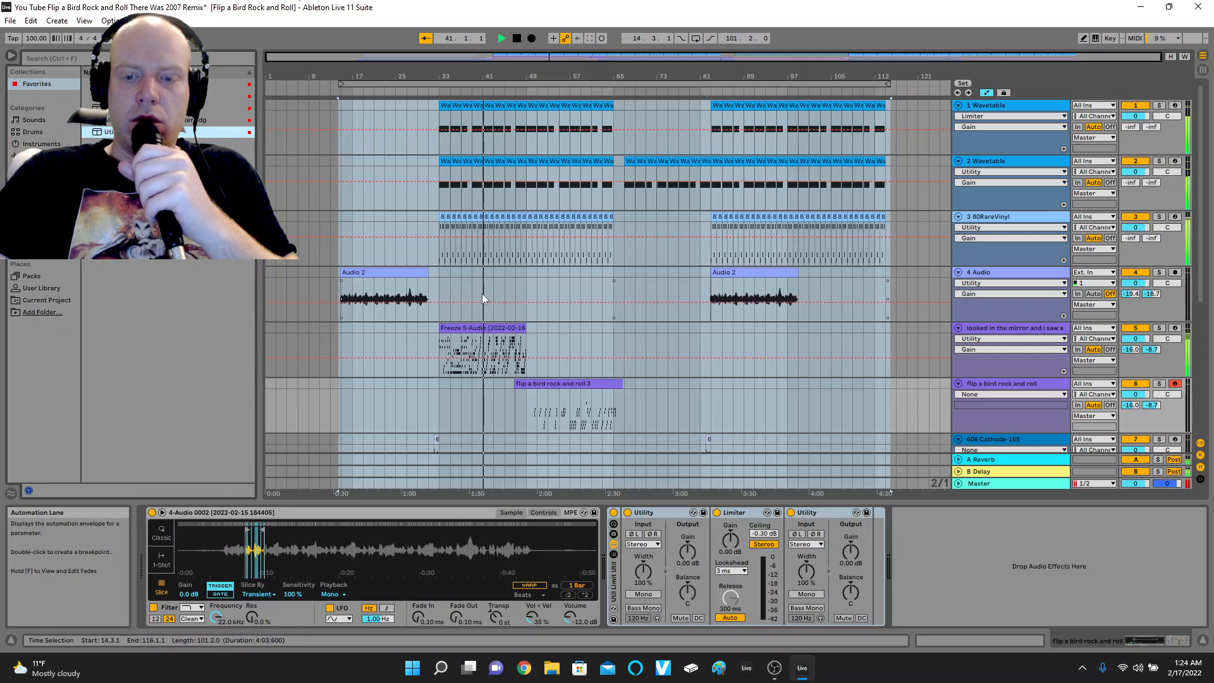
pyautogui.click(847, 555)
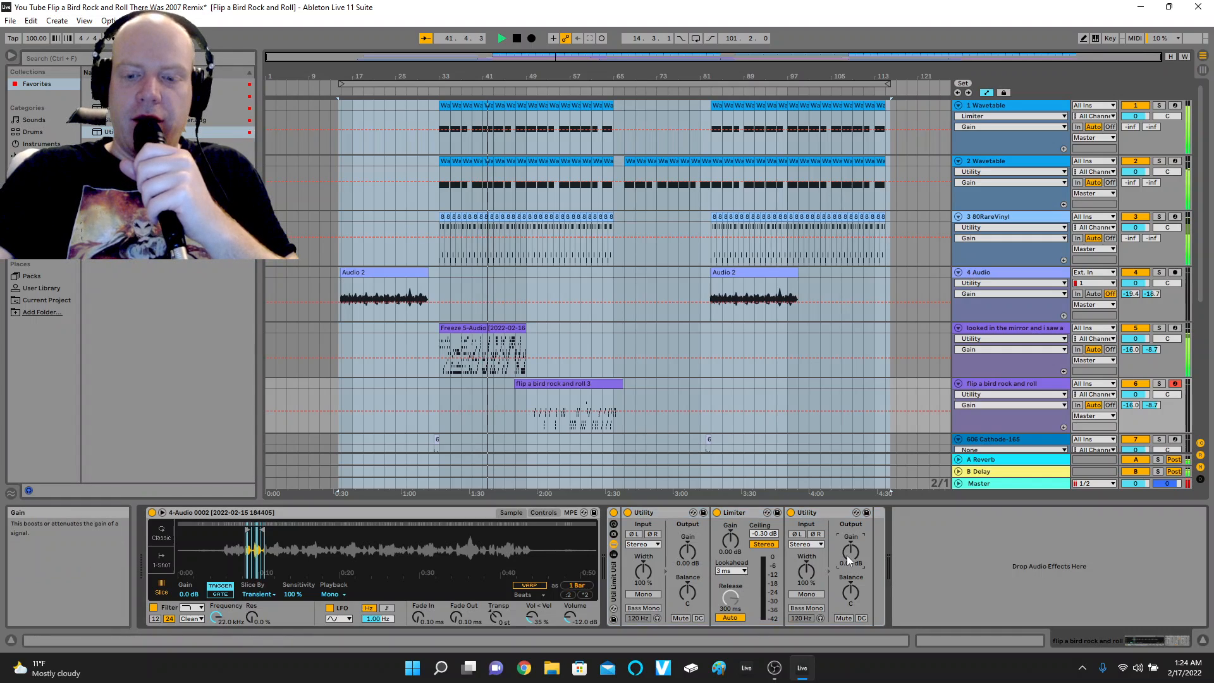
pyautogui.write('-5')
pyautogui.press('Return')
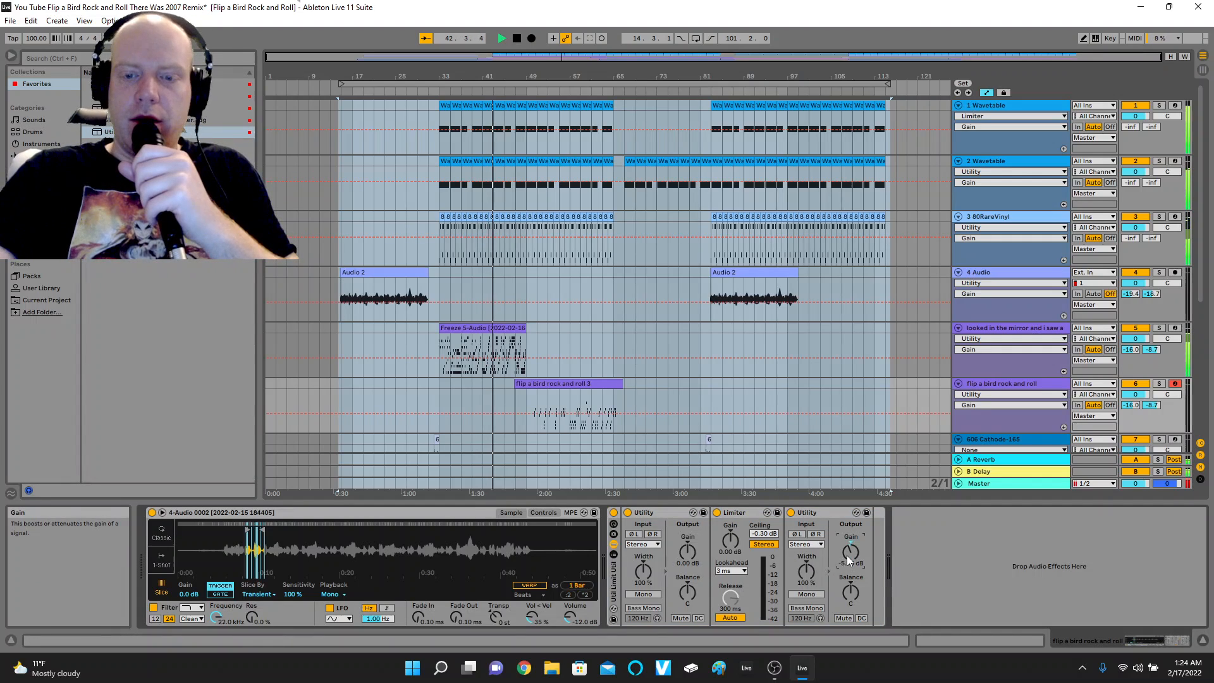
# Play from about bar 48 and set the flip a bird rack's Limiter gain to 11.9 dB and first Utility gain to 12.2 dB.
pyautogui.click(523, 98)
pyautogui.click(521, 88)
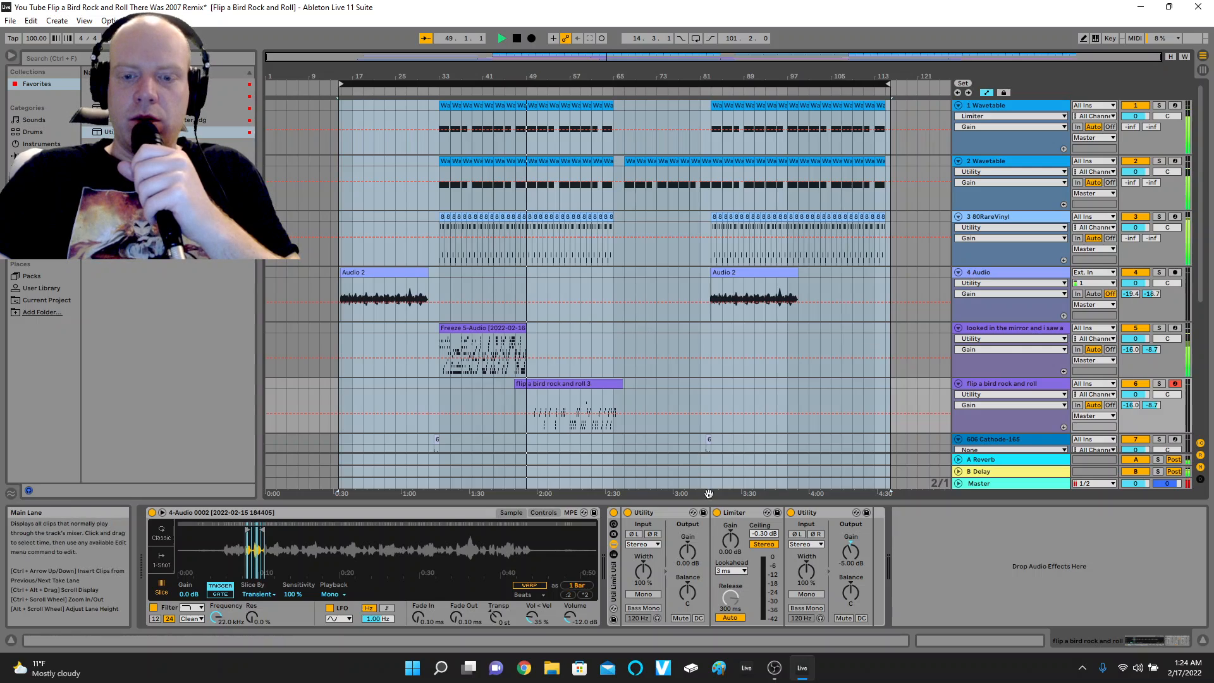
pyautogui.moveTo(687, 551); pyautogui.dragTo(730, 503)
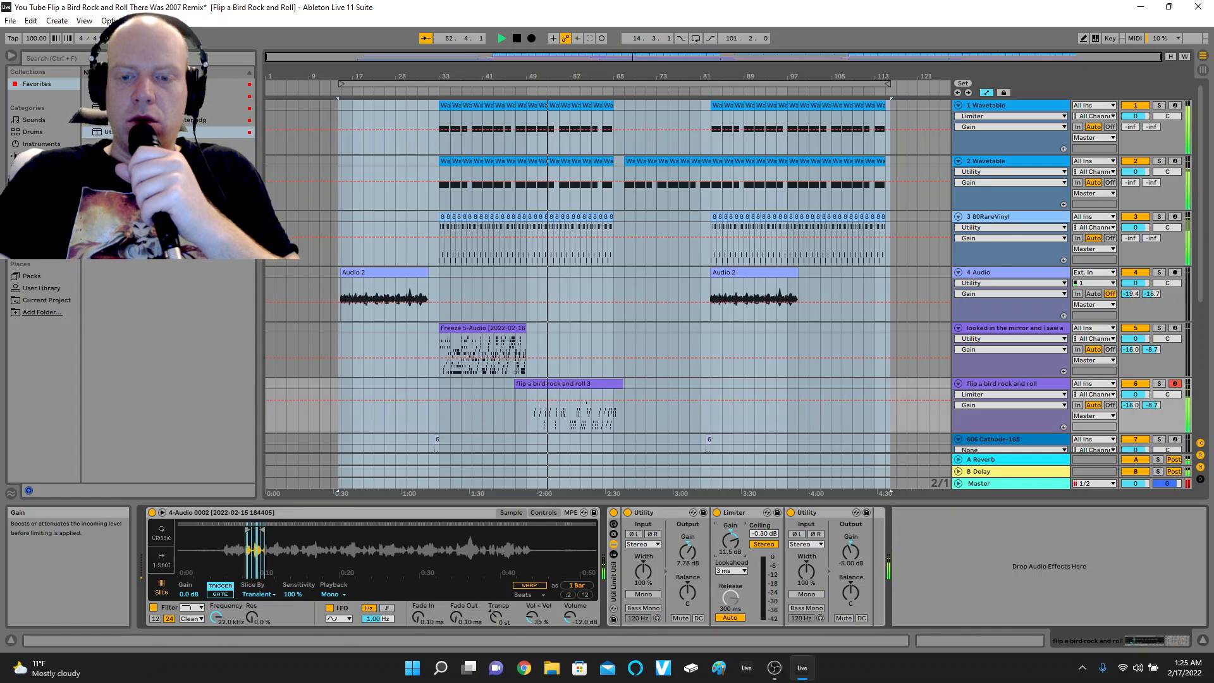
pyautogui.click(687, 552)
pyautogui.moveTo(687, 552); pyautogui.dragTo(688, 554)
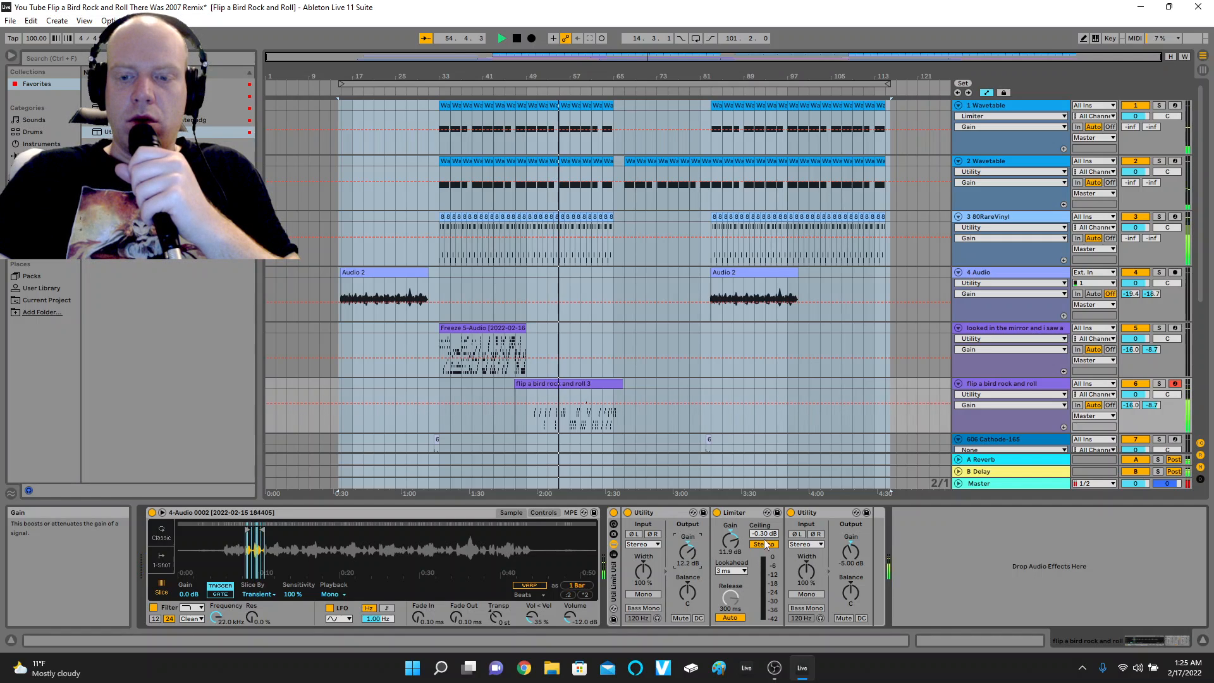
# Add the Util Limit Util rack to the 606 Cathode-165 track numbered 7 and play from about bar 28.
pyautogui.scroll(-3, 918, 389)
pyautogui.scroll(-4, 918, 390)
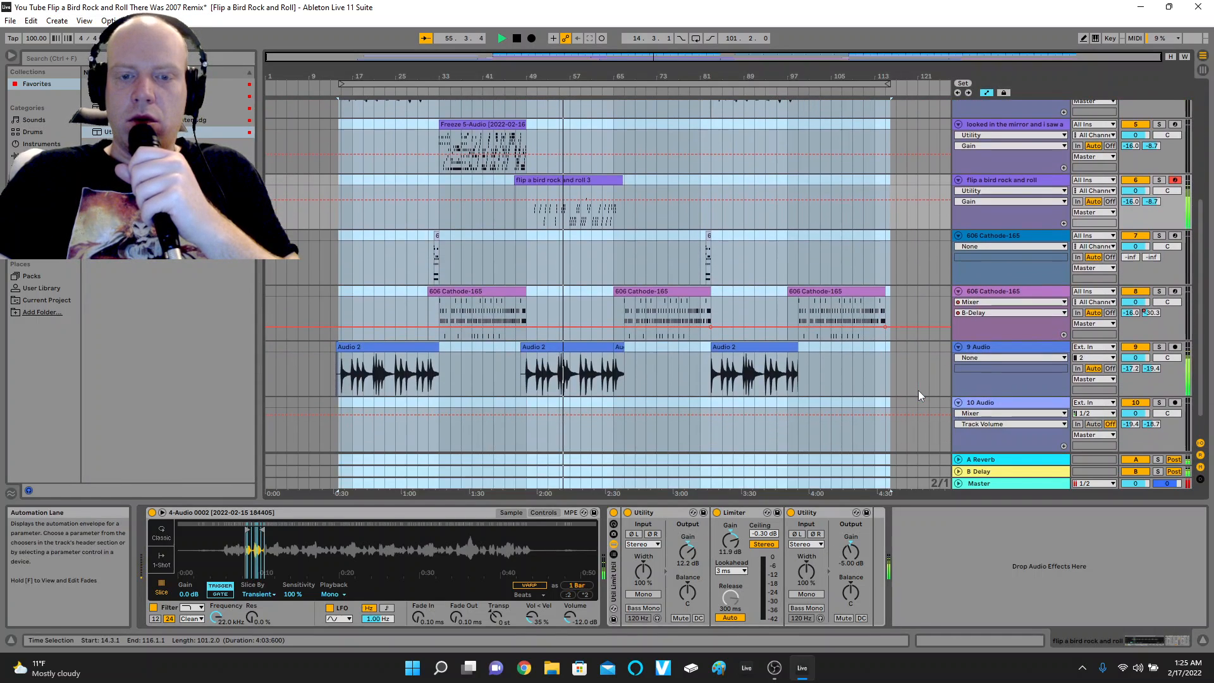
pyautogui.click(1012, 245)
pyautogui.click(1014, 235)
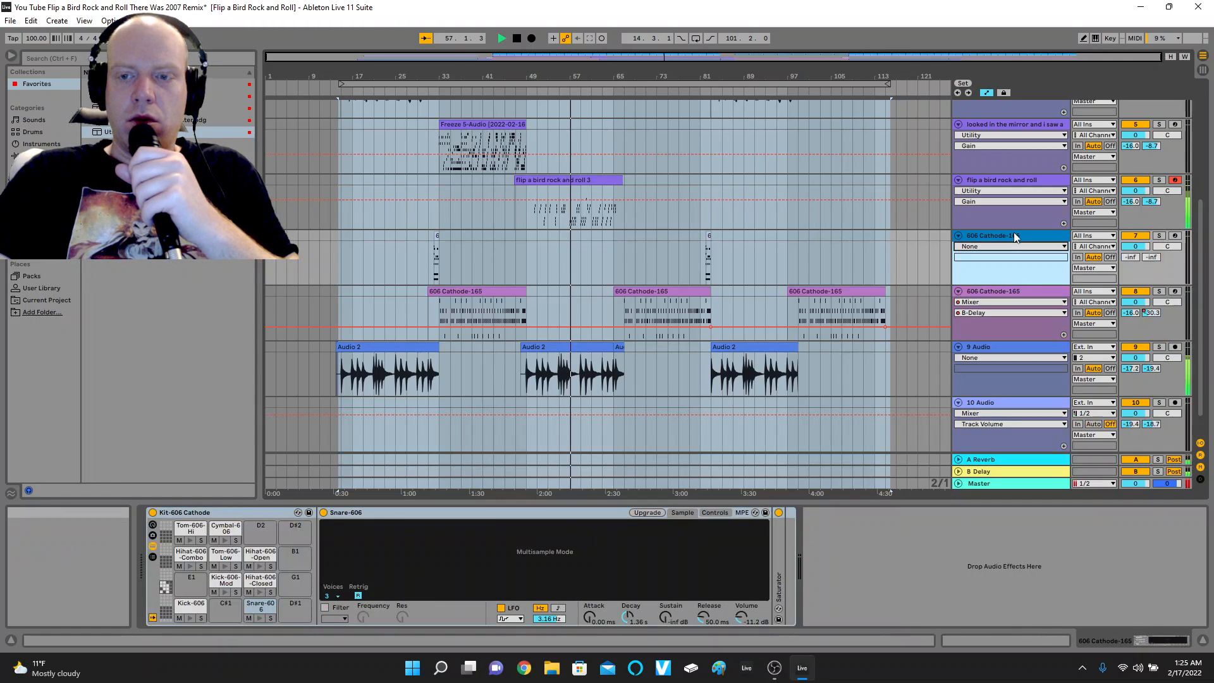
pyautogui.click(416, 99)
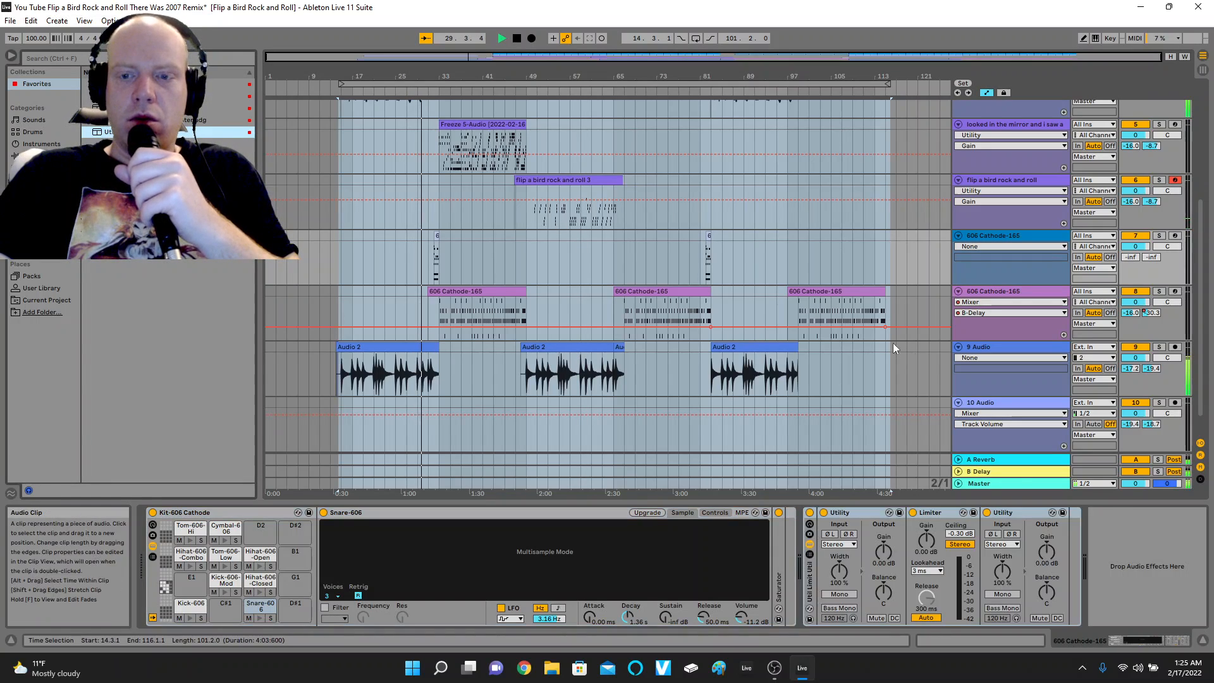
pyautogui.click(1006, 237)
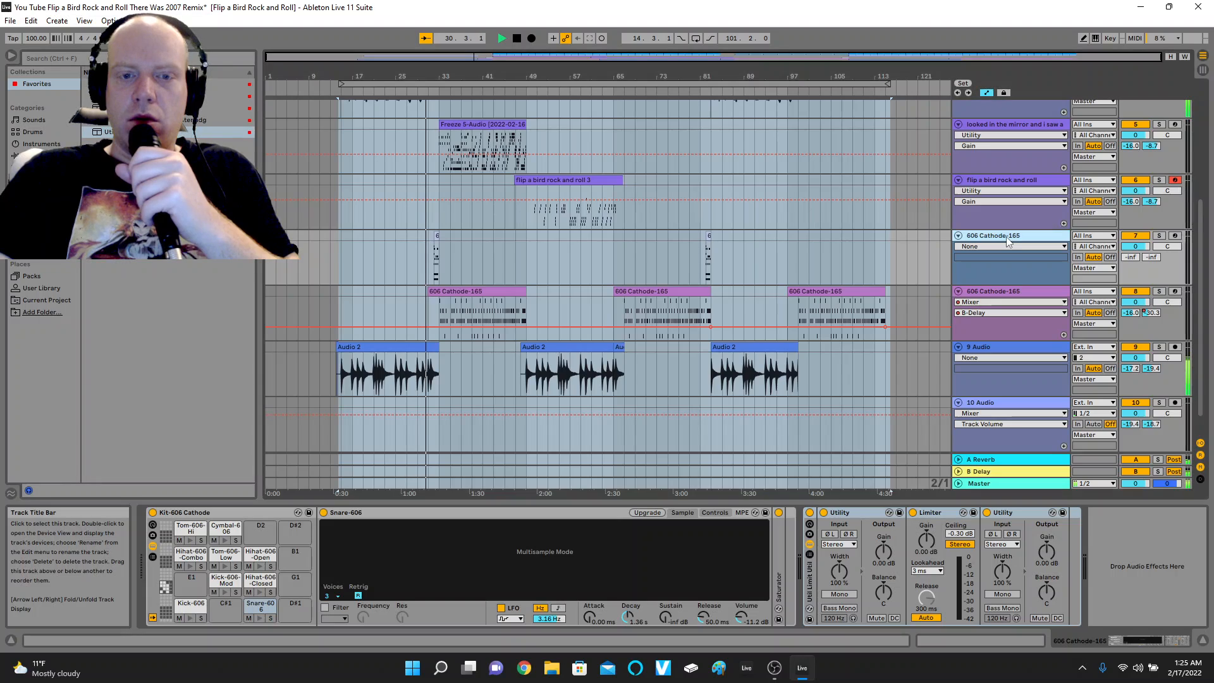
# Set the Limiter's gain to 1.60 dB and the second Utility's gain to -7 dB in track 7's rack.
pyautogui.click(927, 543)
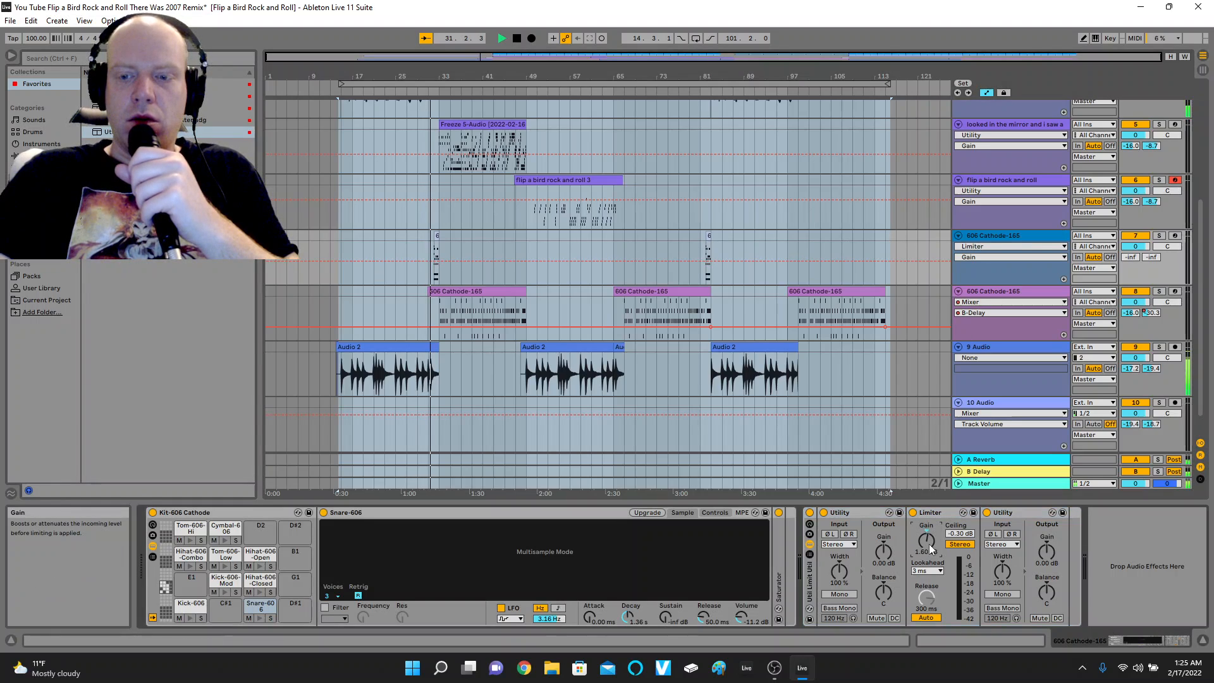
pyautogui.moveTo(1044, 549); pyautogui.dragTo(1054, 546)
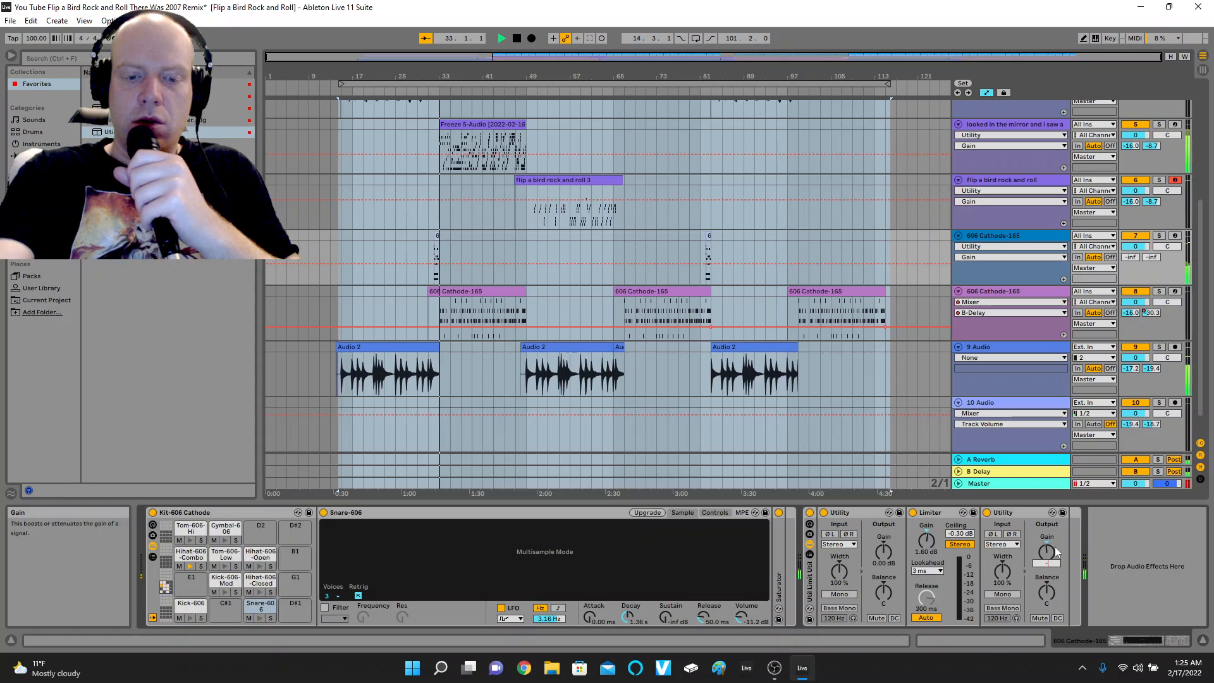
pyautogui.write('-7')
pyautogui.press('Return')
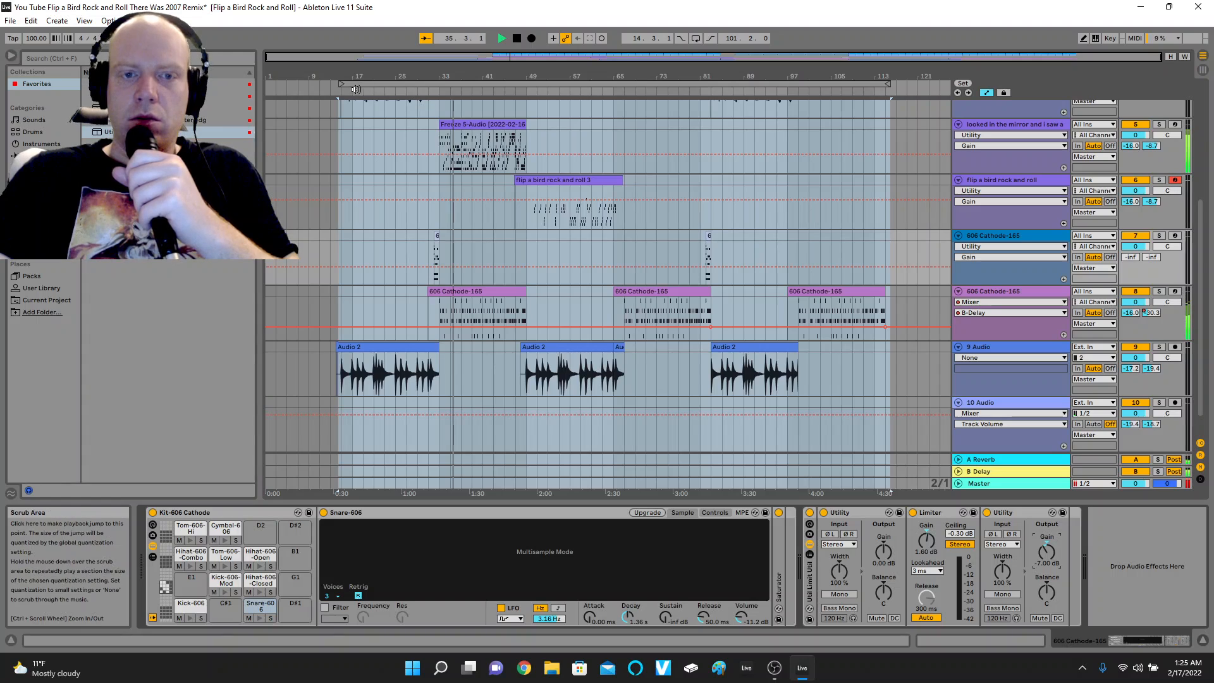
# Shorten the arrangement loop region to two bars starting at bar 31, around the first short 606 Cathode clip.
pyautogui.moveTo(341, 85); pyautogui.dragTo(430, 85)
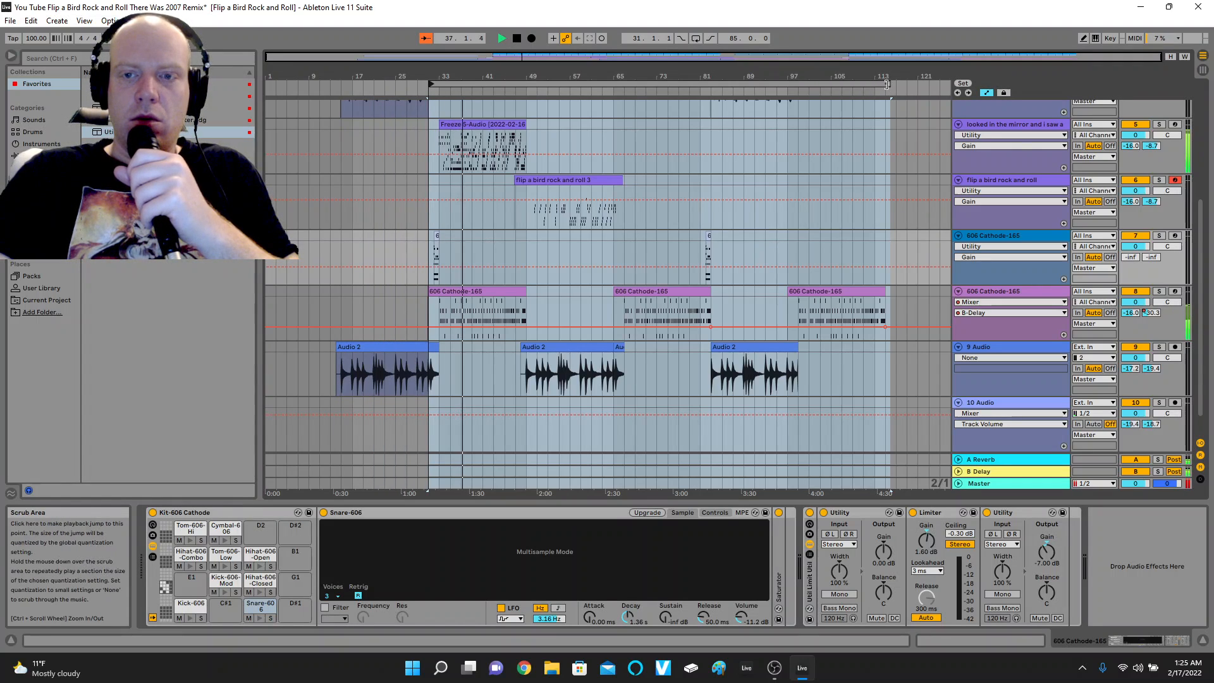
pyautogui.moveTo(887, 84); pyautogui.dragTo(439, 84)
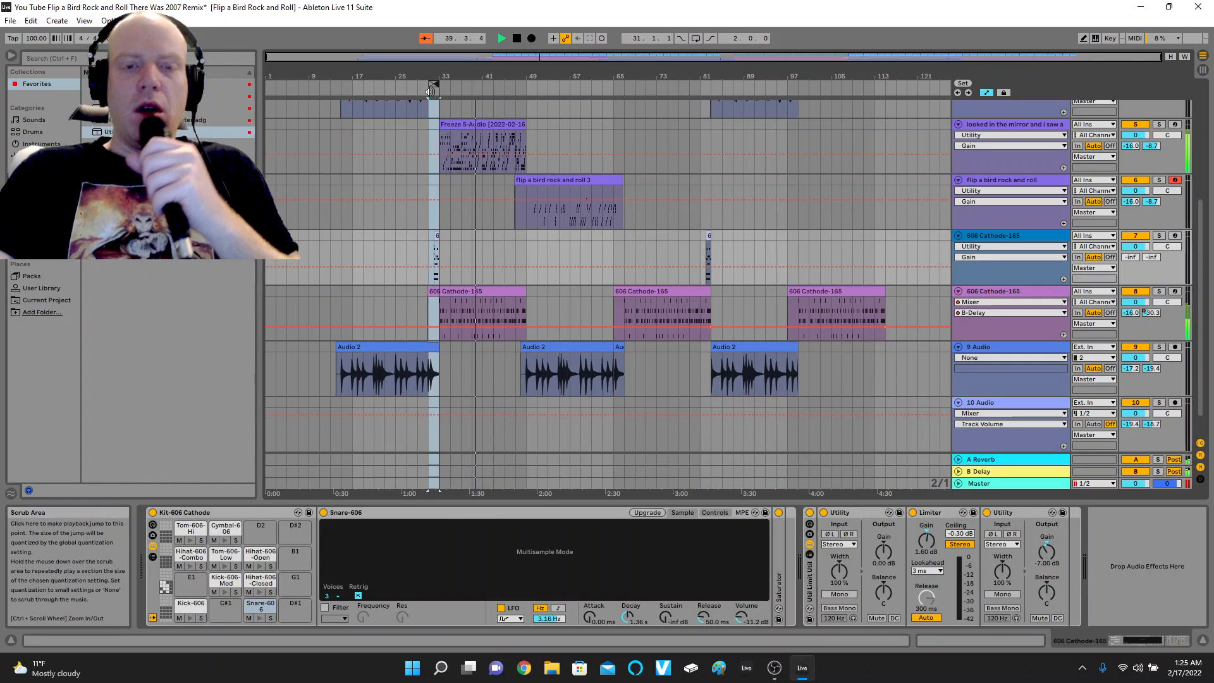
# Play from about bar 31 and raise track 7's Limiter gain to 9.80 dB and first Utility gain to 13.3 dB.
pyautogui.click(430, 92)
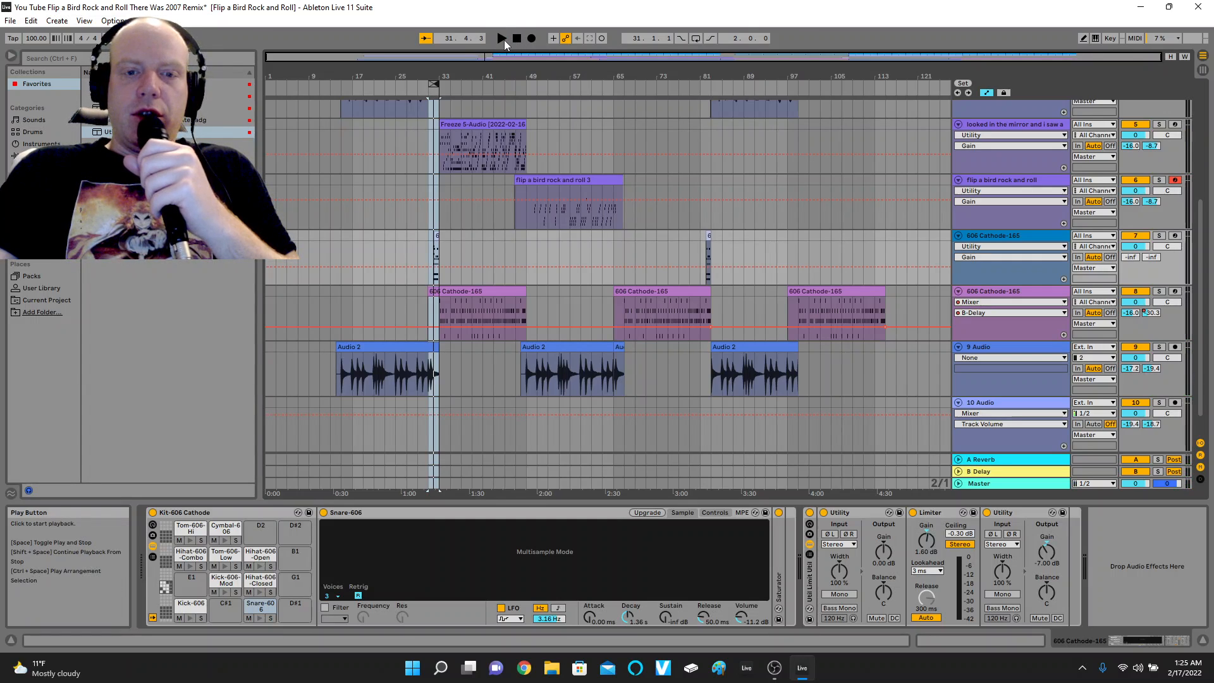
pyautogui.click(503, 39)
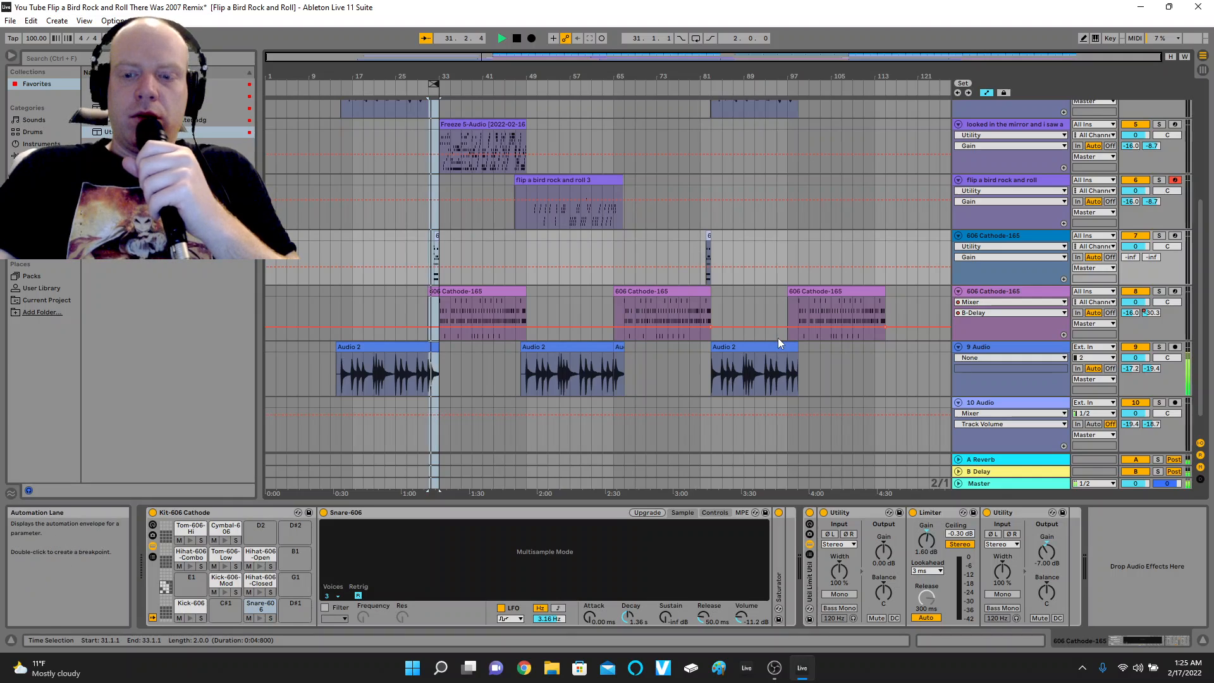
pyautogui.moveTo(928, 543); pyautogui.dragTo(928, 509)
pyautogui.moveTo(884, 552); pyautogui.dragTo(884, 527)
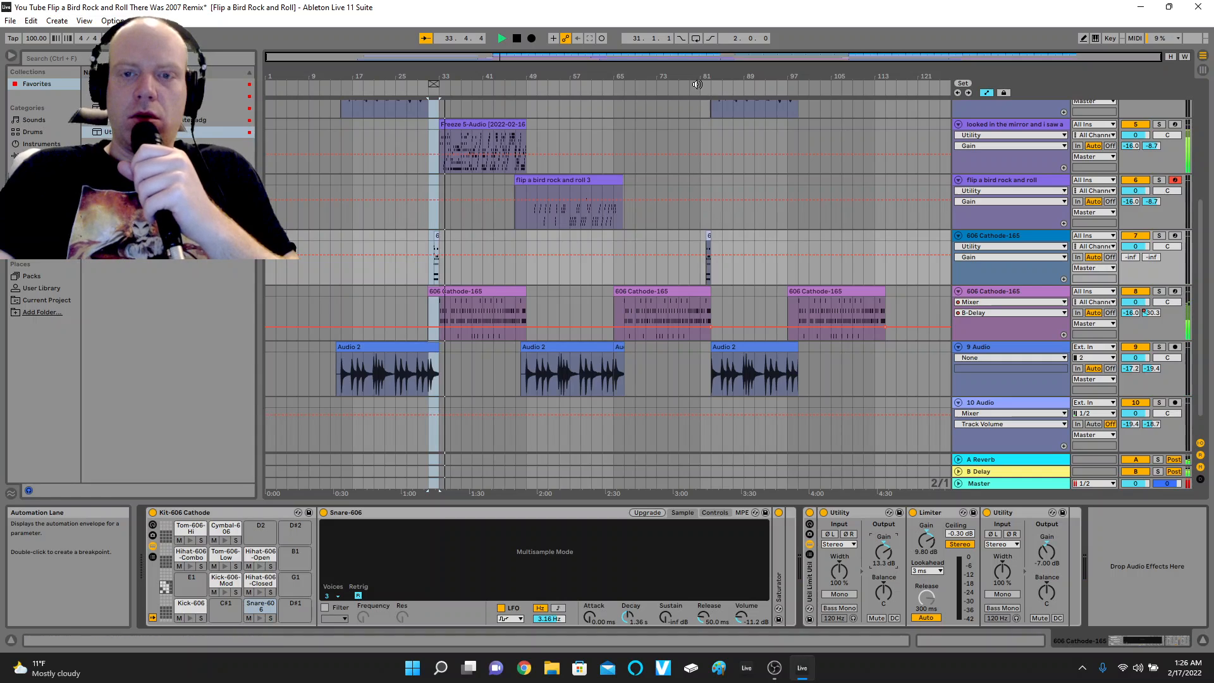
# Turn on looping over bars 31–33, play it, and set track 7's Limiter gain to 6.90 dB and first Utility gain to 9.44 dB.
pyautogui.click(695, 39)
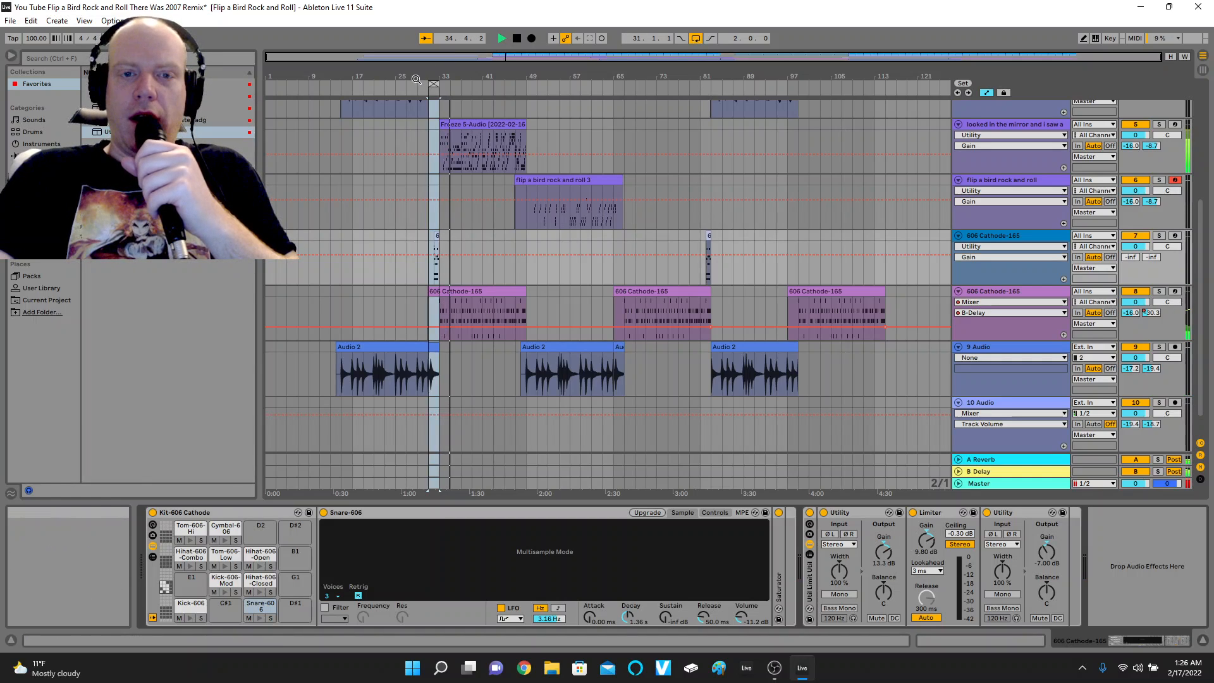
pyautogui.click(423, 93)
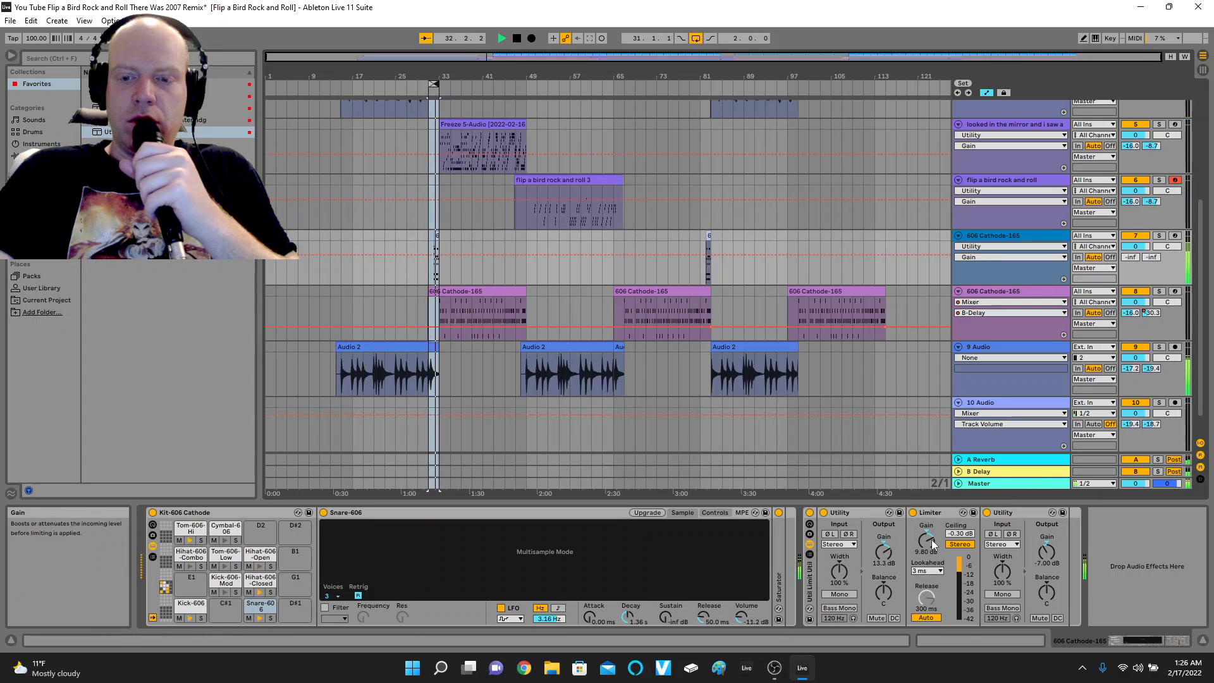
pyautogui.moveTo(931, 539); pyautogui.dragTo(884, 573)
pyautogui.moveTo(926, 539); pyautogui.dragTo(926, 543)
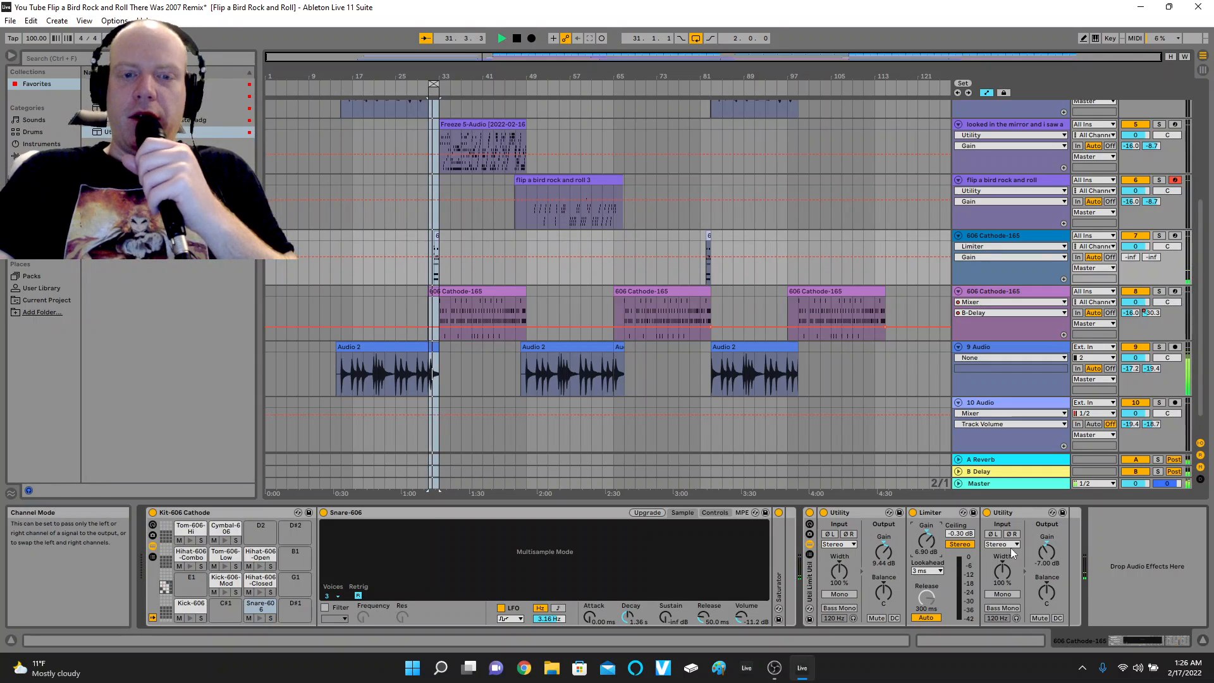
# Add the Util Limit Util rack to the 606 Cathode-165 track numbered 8 and play from about bar 96.
pyautogui.click(1019, 292)
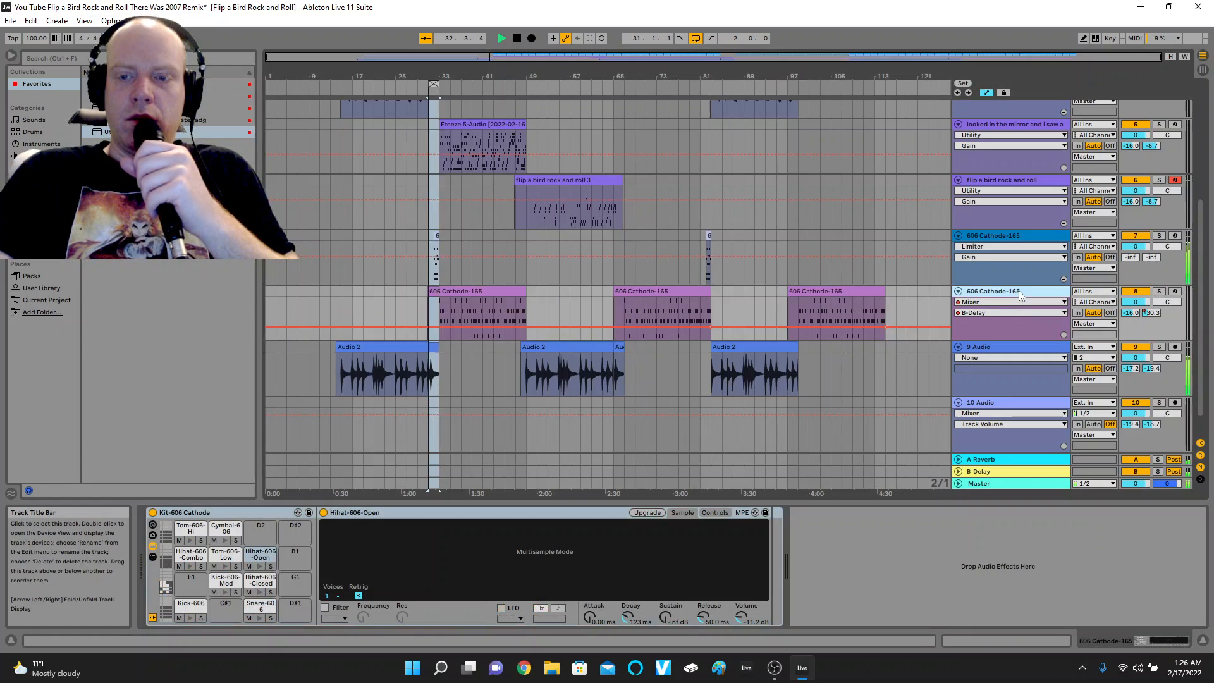
pyautogui.doubleClick(206, 132)
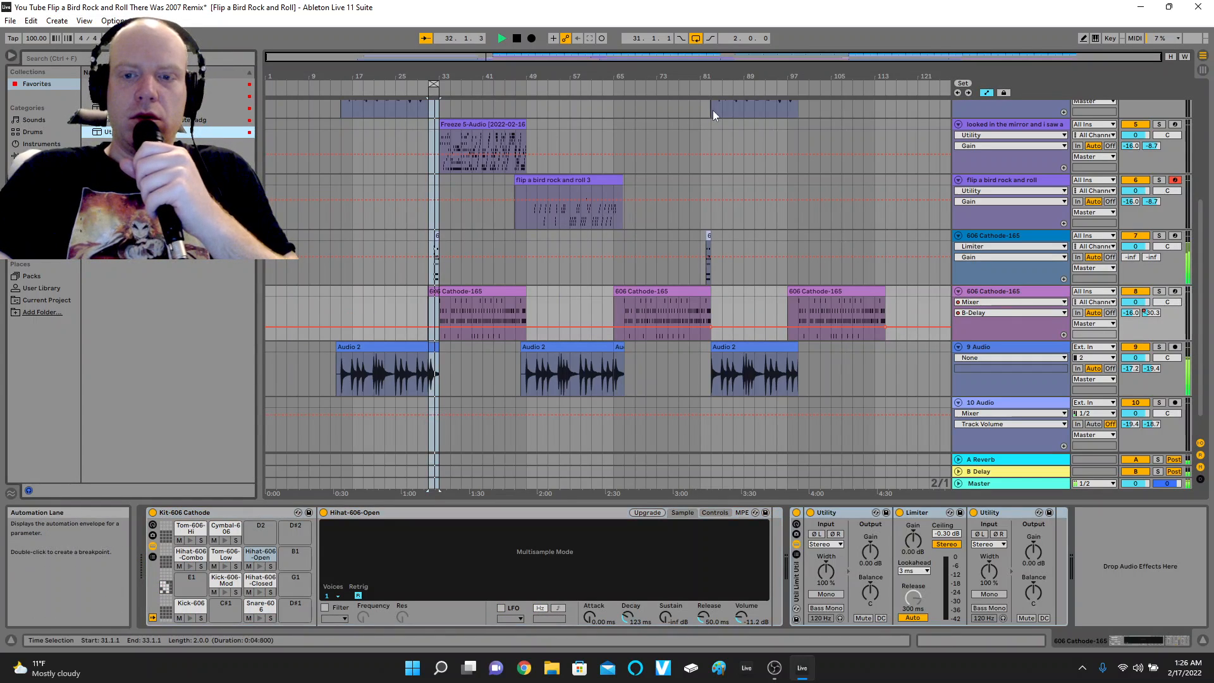
pyautogui.click(786, 82)
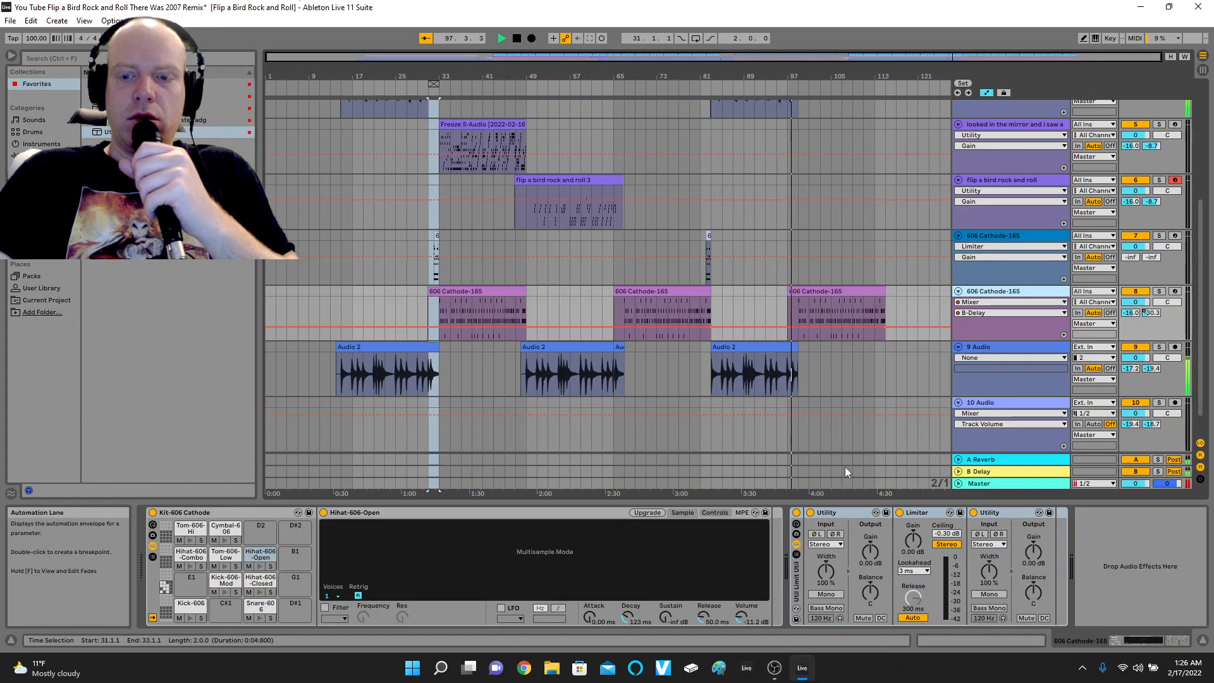
# In track 8's rack, set the Limiter gain to 10.1 dB, the first Utility gain to 7.78 dB and the second to -8 dB.
pyautogui.moveTo(912, 539); pyautogui.dragTo(912, 517)
pyautogui.moveTo(870, 552); pyautogui.dragTo(913, 545)
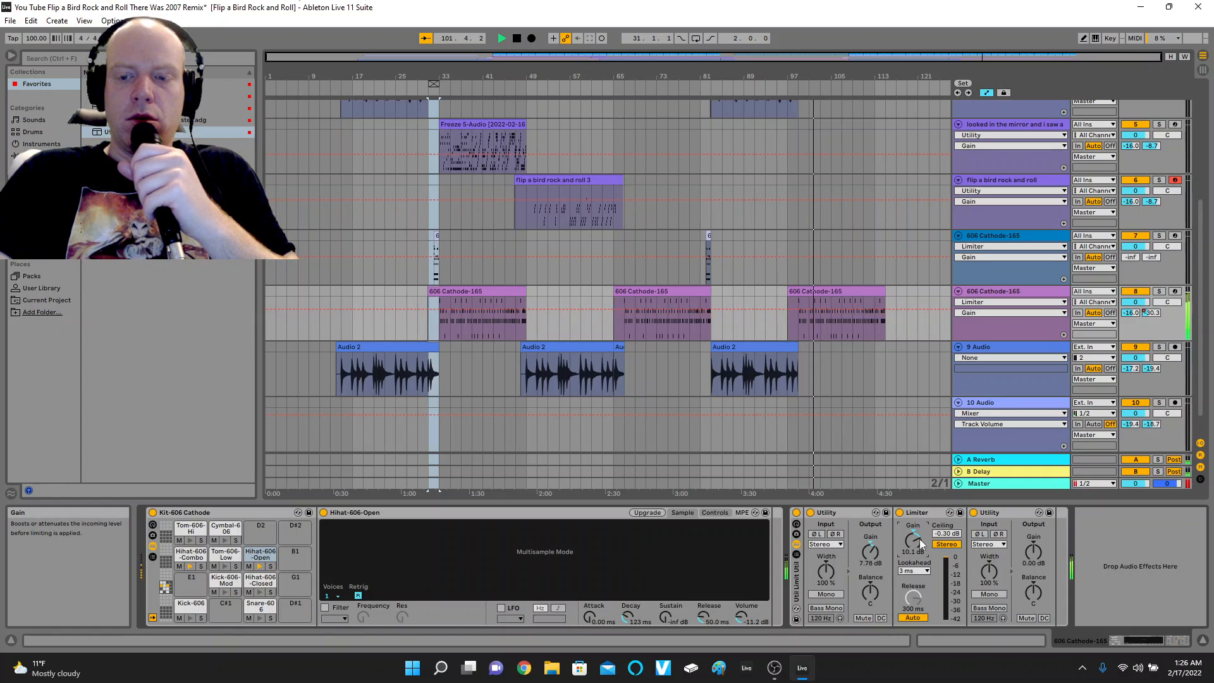
pyautogui.click(1033, 552)
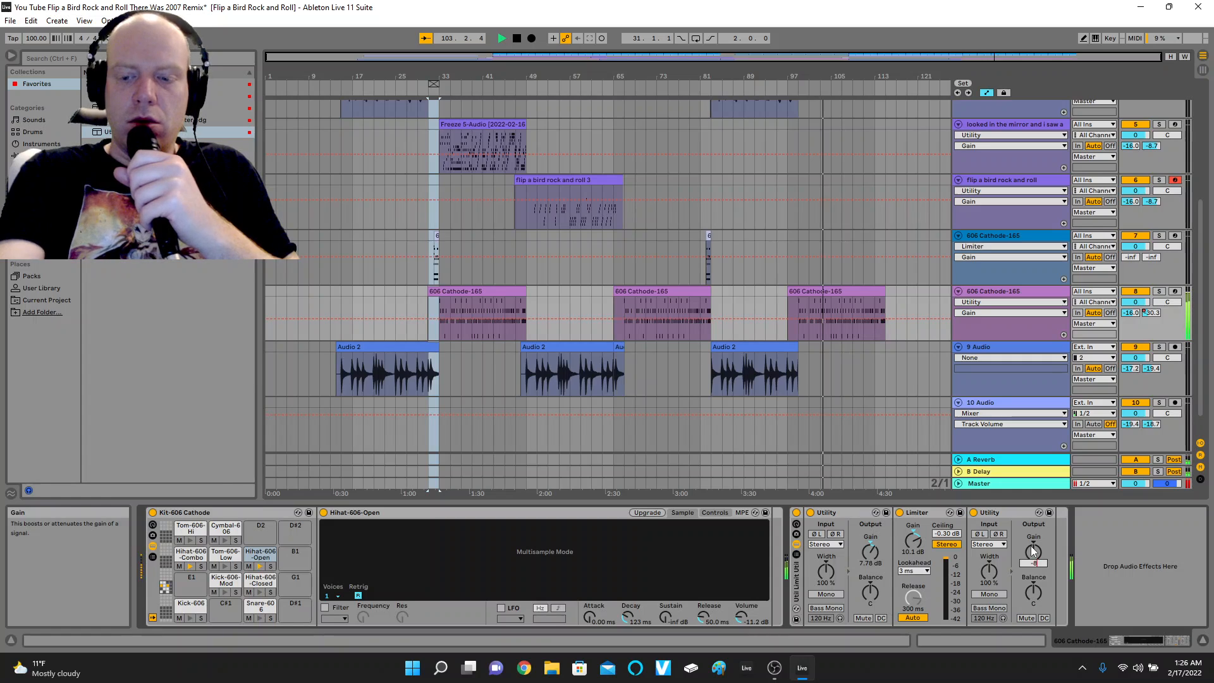
pyautogui.write('-8')
pyautogui.press('Return')
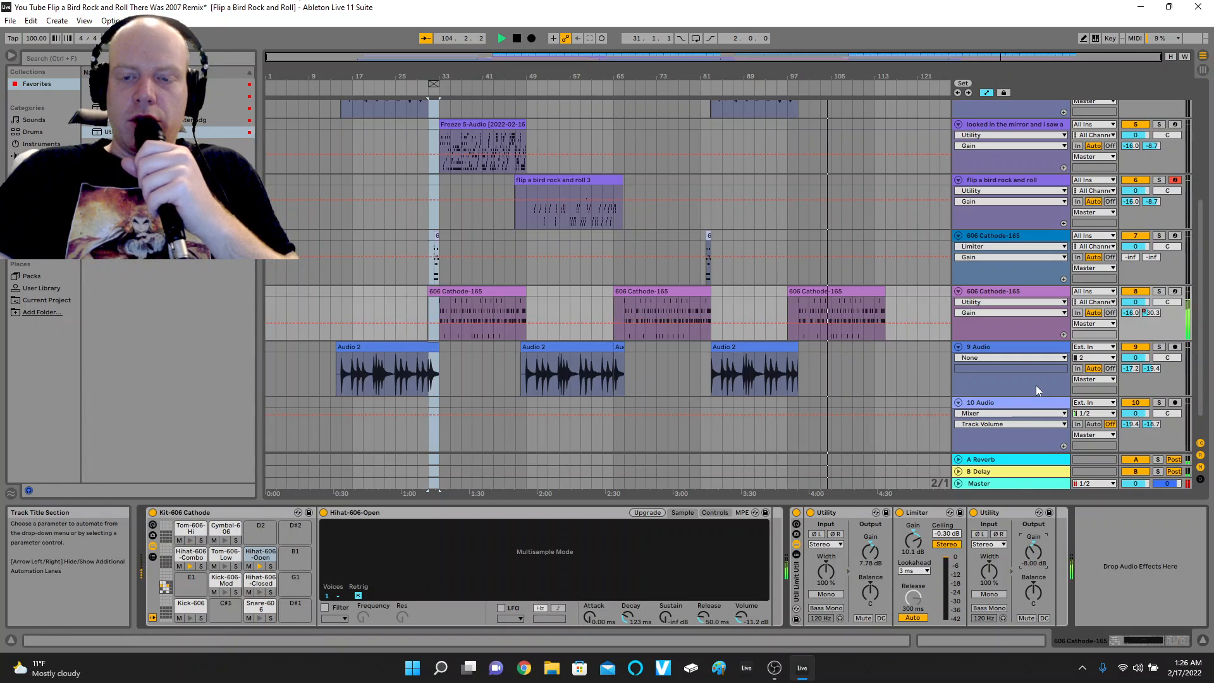
# Place one Util Limit Util rack before the Heavy amp and another after it on the 9 Audio track, with playback stopped.
pyautogui.click(1009, 345)
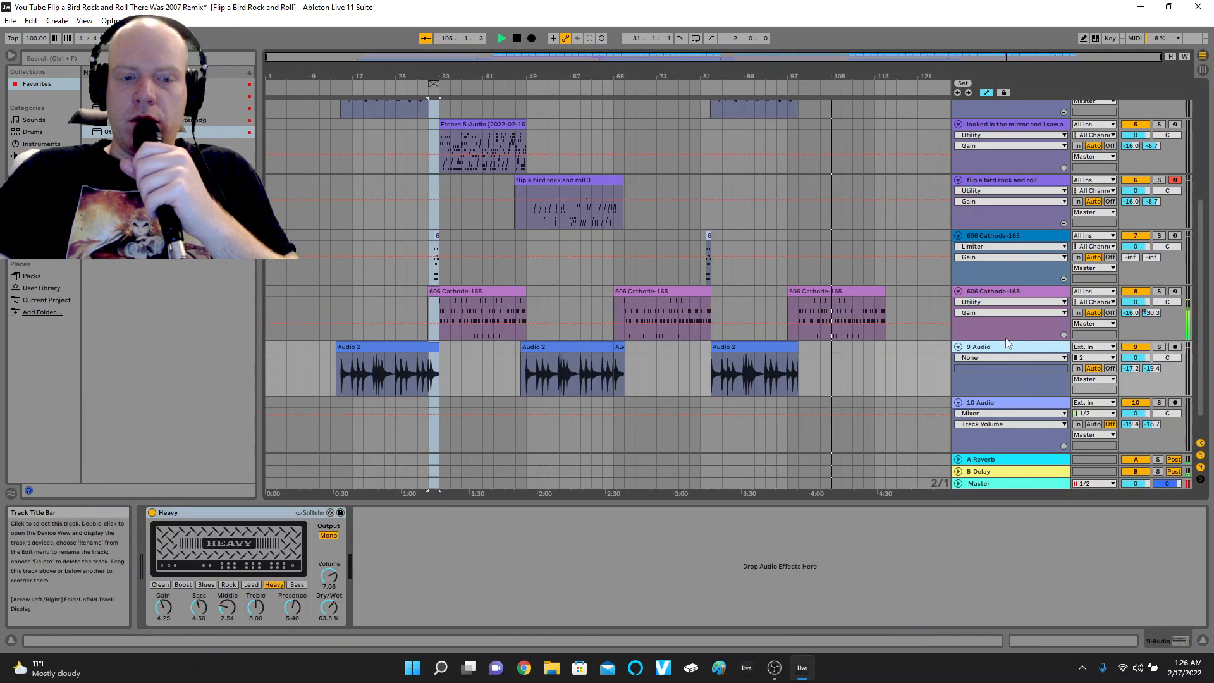
pyautogui.click(329, 87)
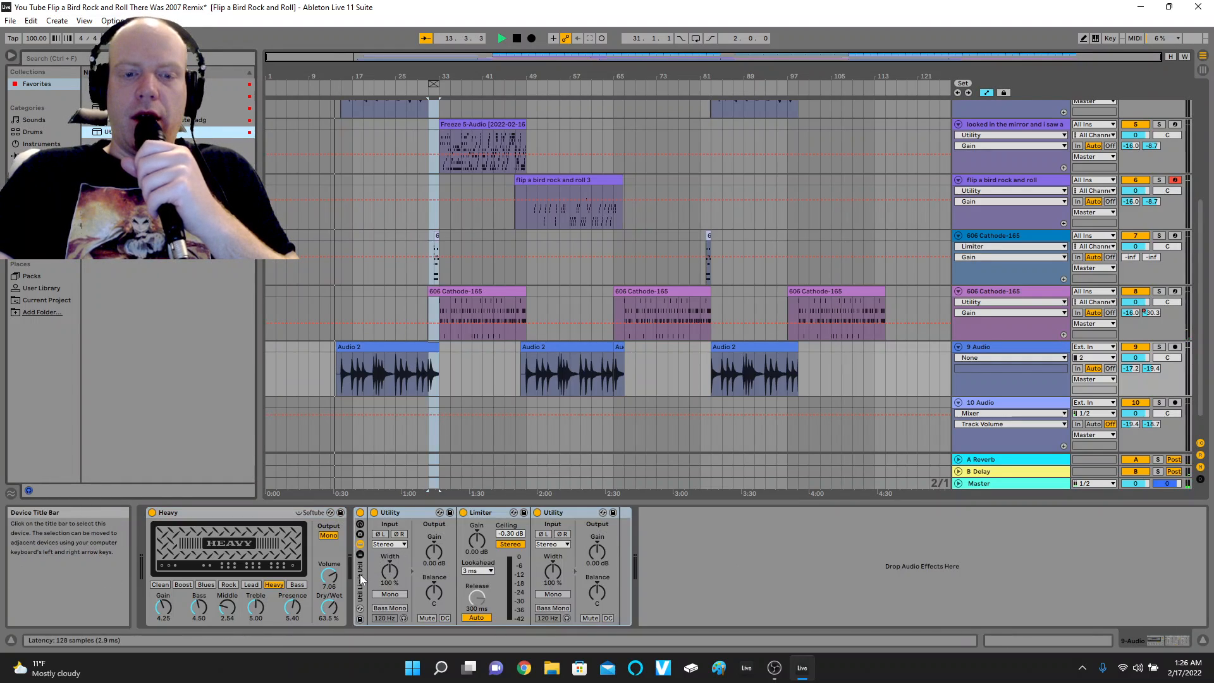
pyautogui.click(517, 39)
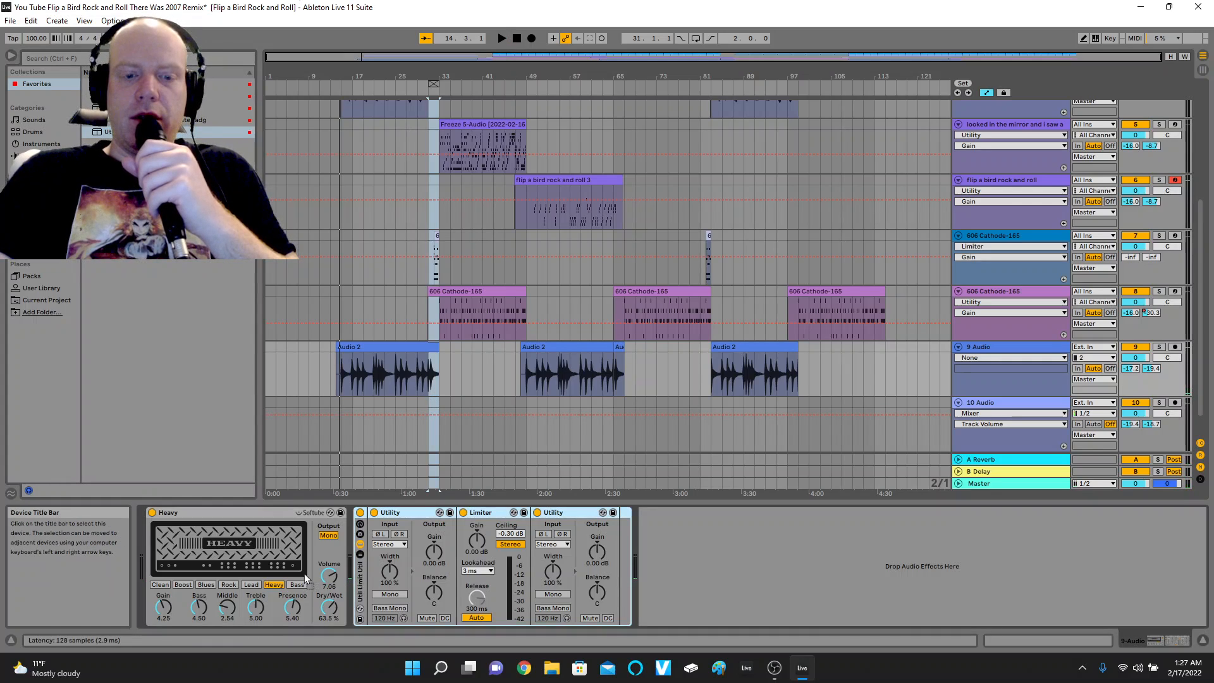
pyautogui.moveTo(165, 559); pyautogui.dragTo(167, 558)
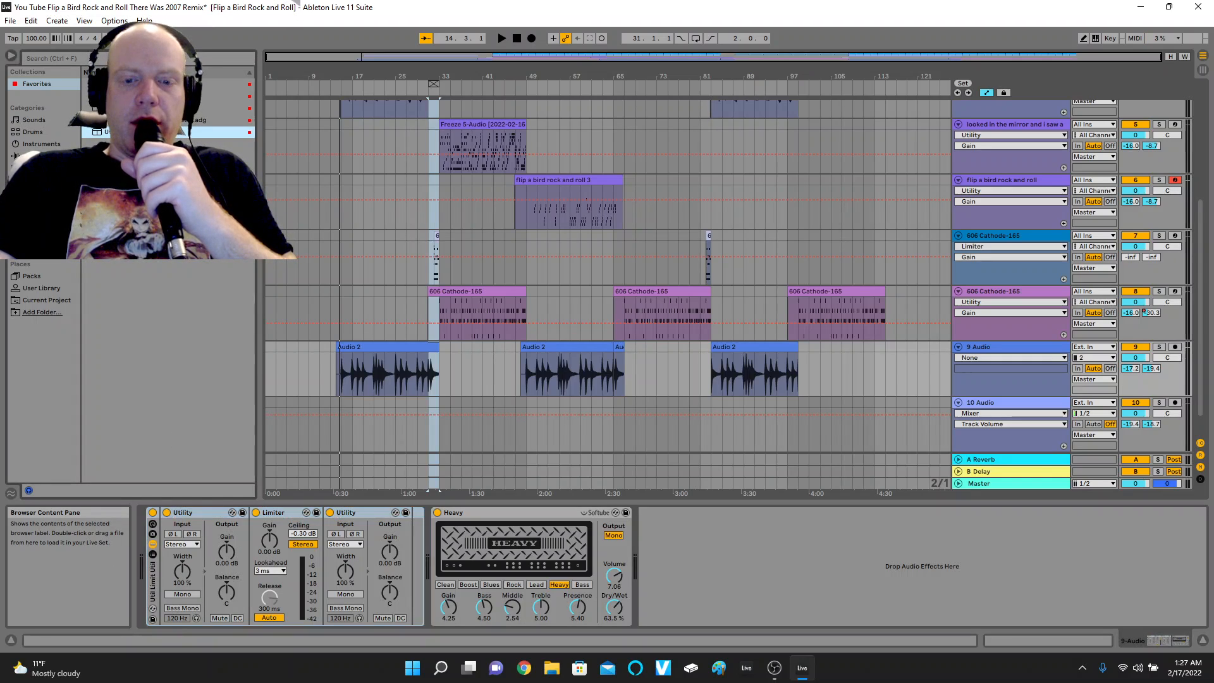
pyautogui.hotkey('ctrl', 'v')
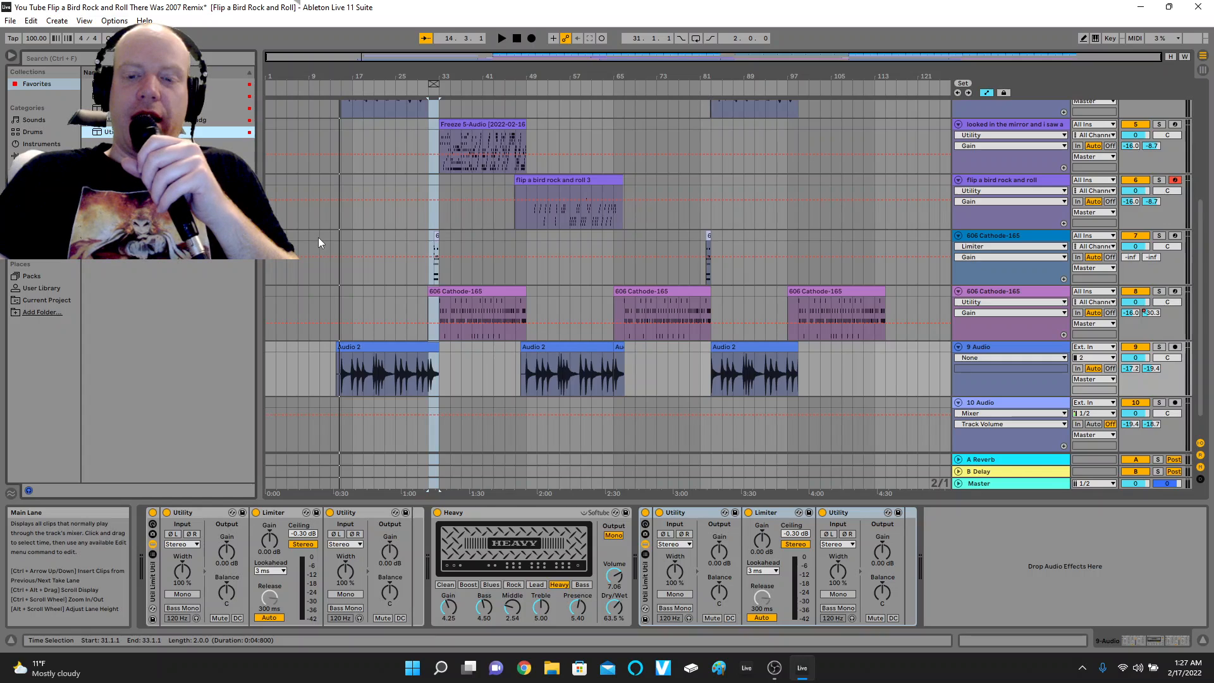
# Set the second Utility's gain to -10 dB in both 9 Audio racks, and the first rack's Utility to 4.44 dB and Limiter to 3.20 dB.
pyautogui.click(390, 552)
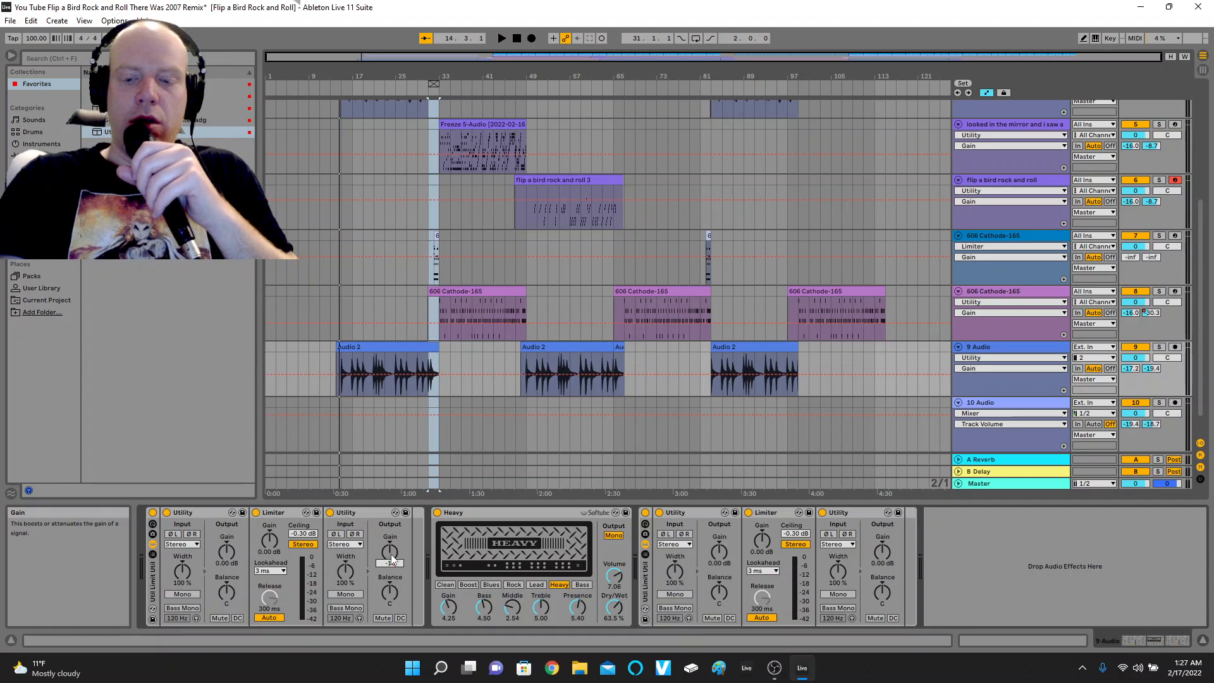
pyautogui.press('Return')
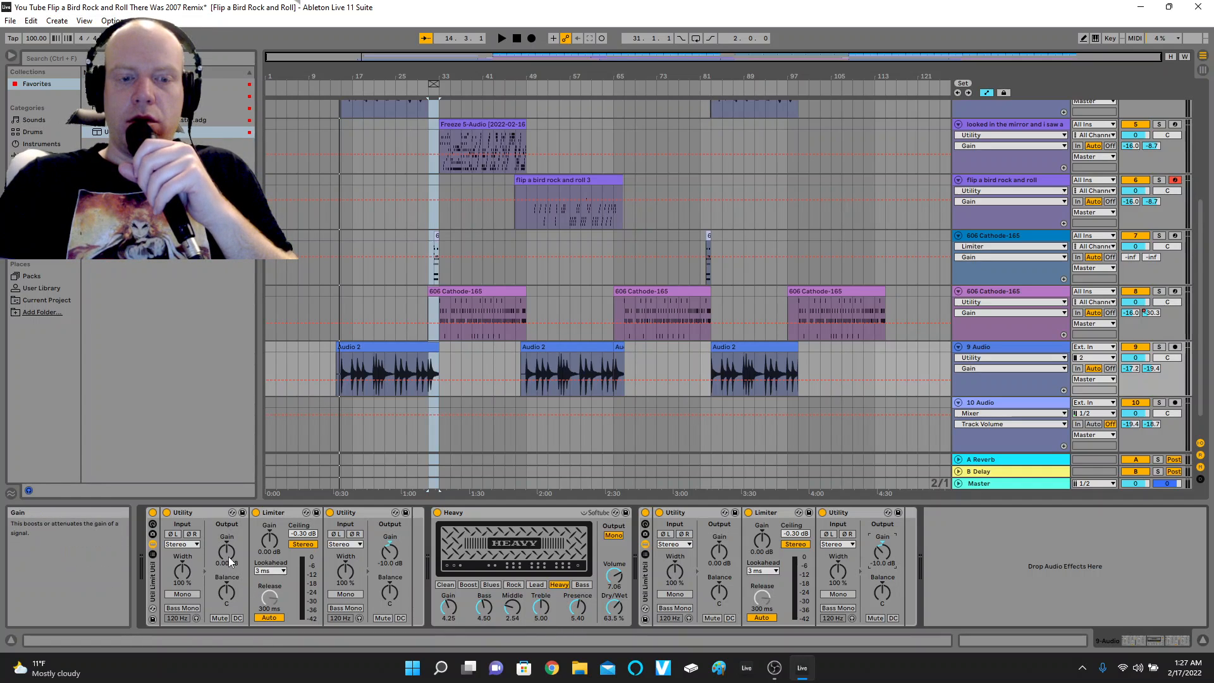
pyautogui.moveTo(231, 561); pyautogui.dragTo(270, 535)
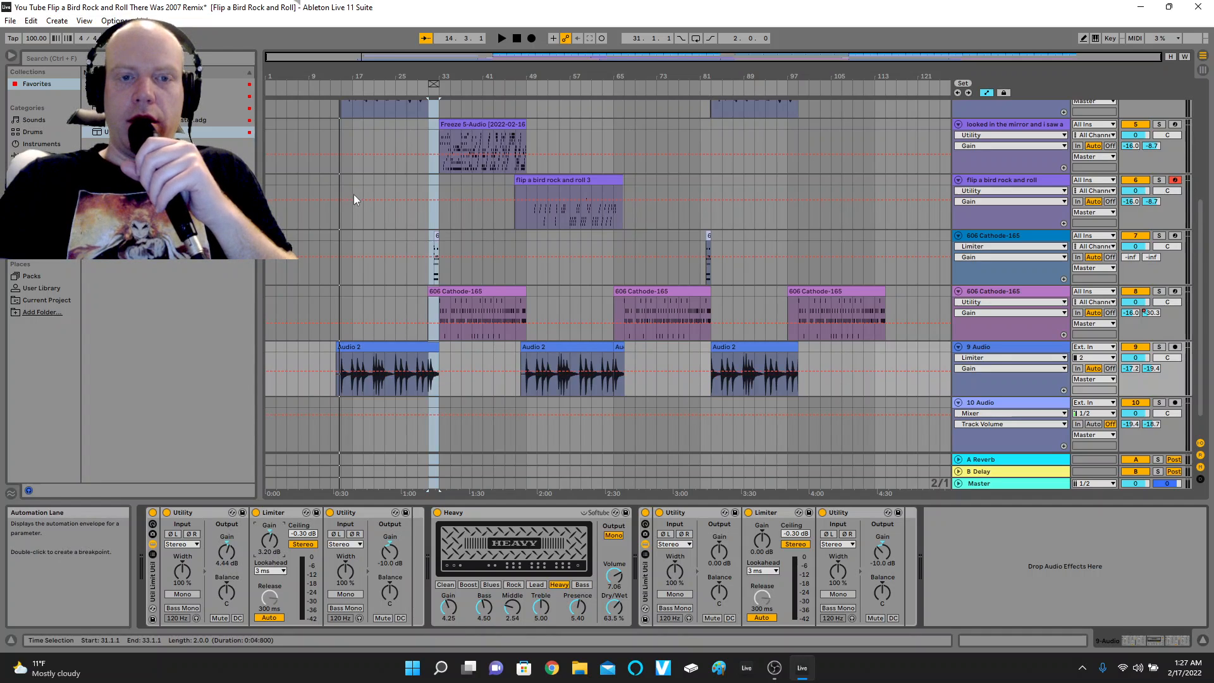
# Play from about bar 82 and set the Limiter gain to 6.60 dB in the rack before the Heavy amp.
pyautogui.click(503, 38)
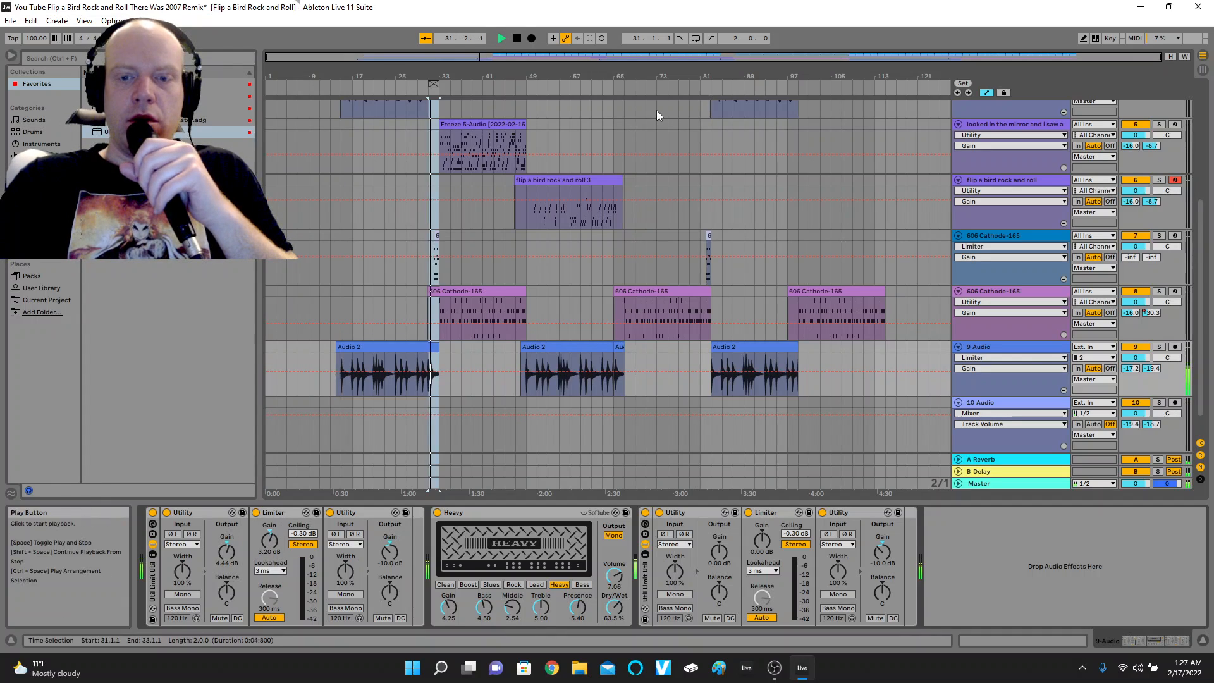
pyautogui.click(709, 84)
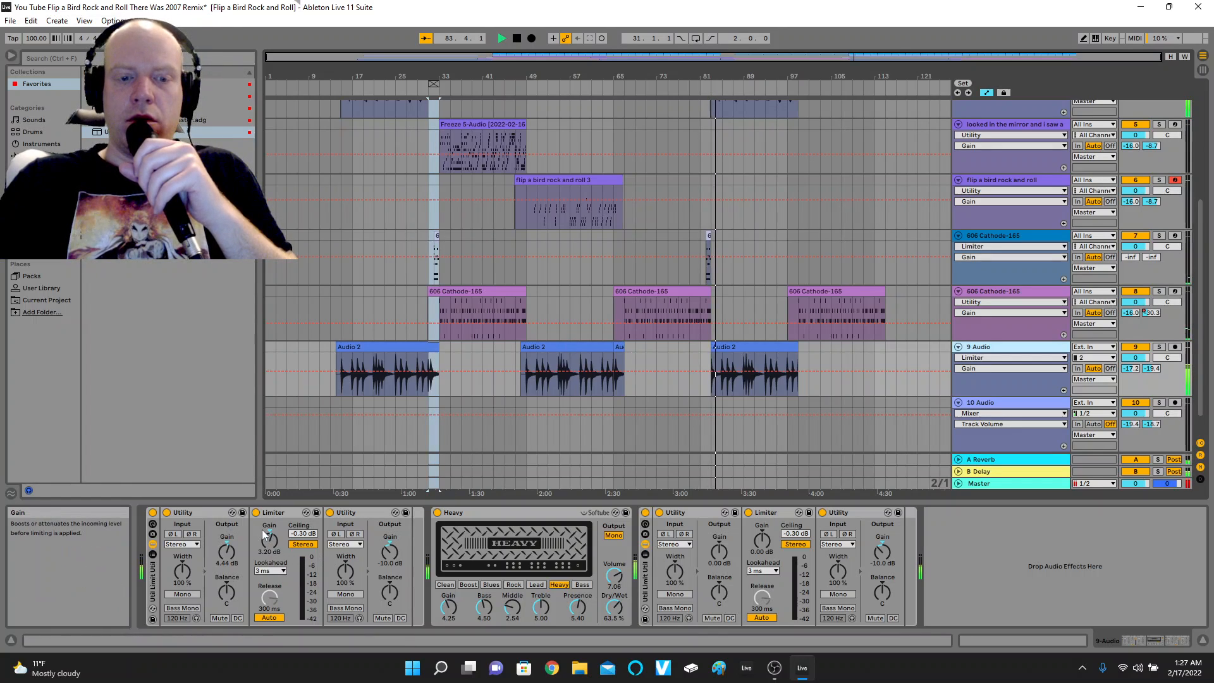
pyautogui.moveTo(262, 529); pyautogui.dragTo(262, 508)
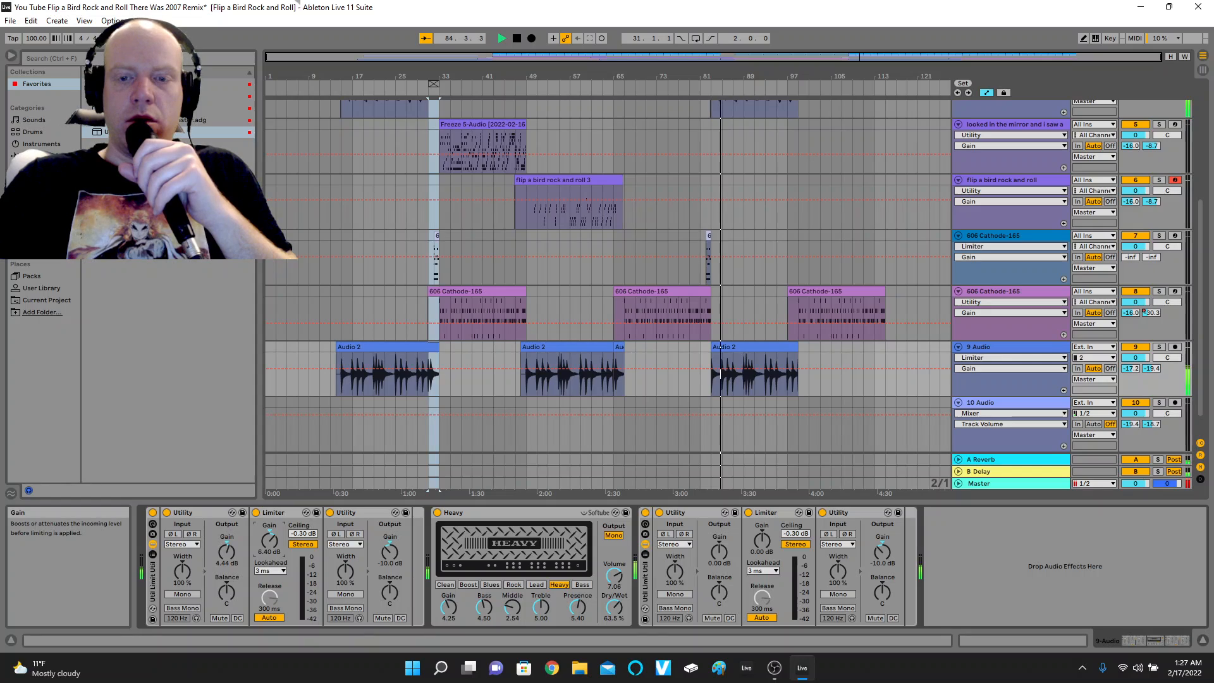
pyautogui.moveTo(268, 539); pyautogui.dragTo(268, 538)
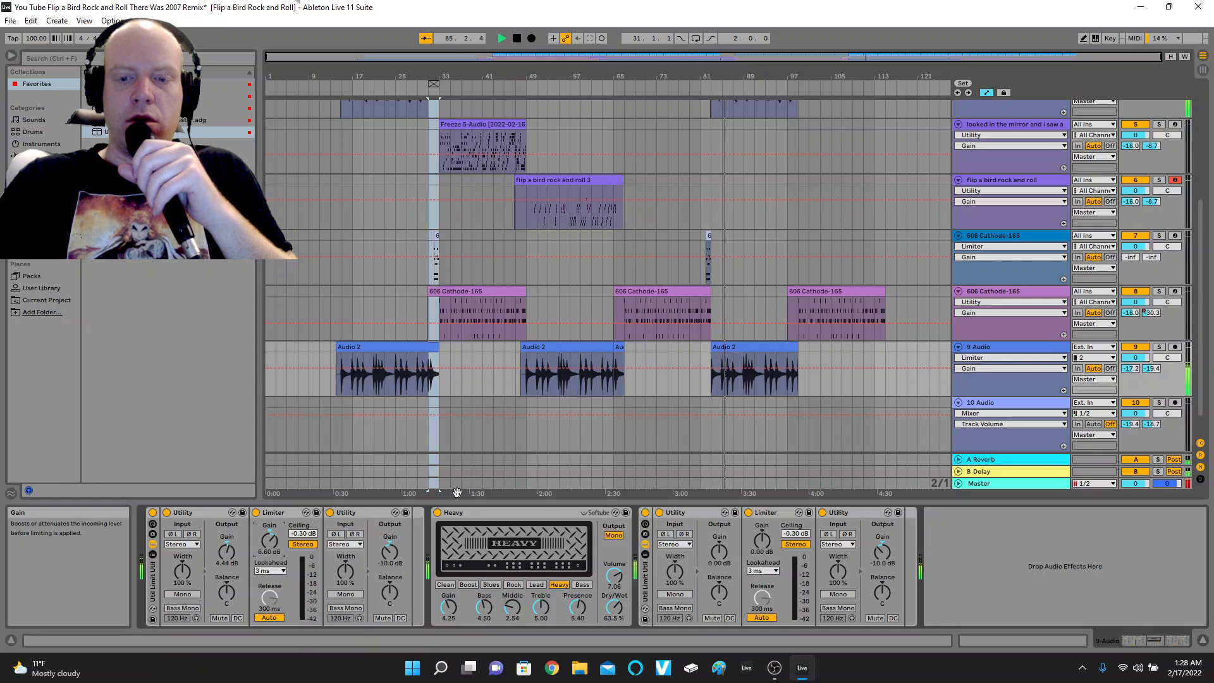
# Set the Limiter gain to 5.40 dB and first Utility gain to 7.78 dB in the rack after the Heavy amp, and stop playback.
pyautogui.click(764, 541)
pyautogui.moveTo(764, 541); pyautogui.dragTo(764, 497)
pyautogui.moveTo(718, 549); pyautogui.dragTo(761, 554)
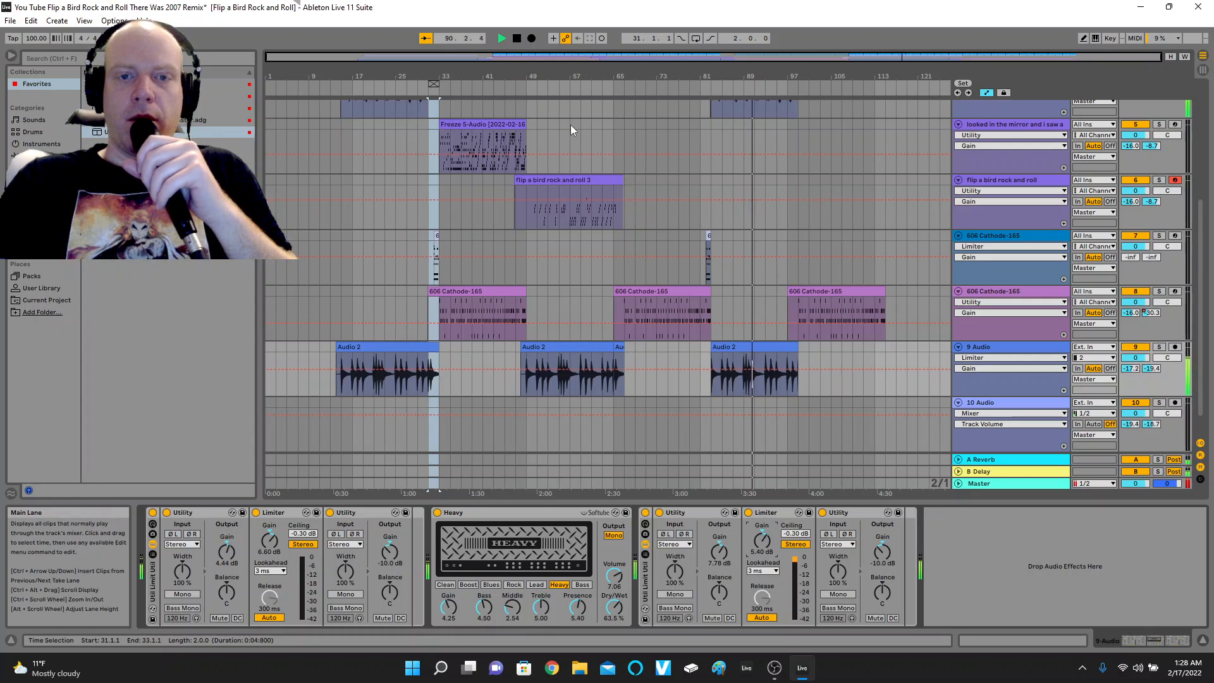
pyautogui.click(520, 41)
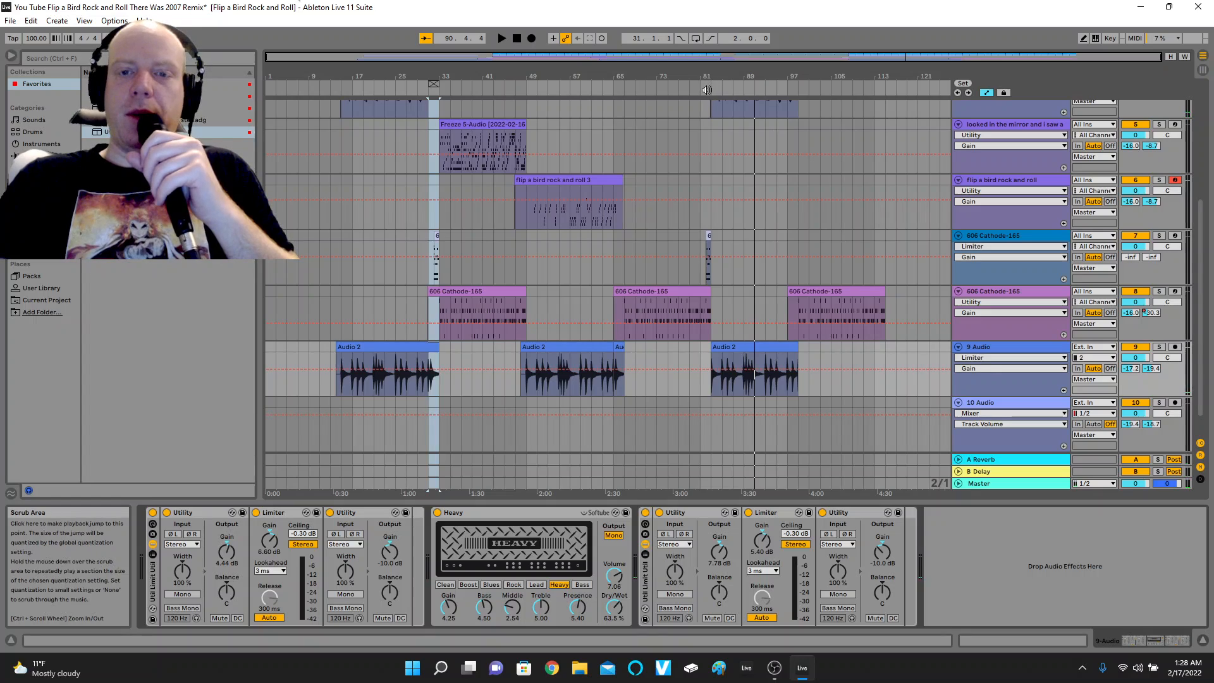
# Play the mix from about bar 82 and review the Master channel, the other tracks and track 7's devices.
pyautogui.click(707, 90)
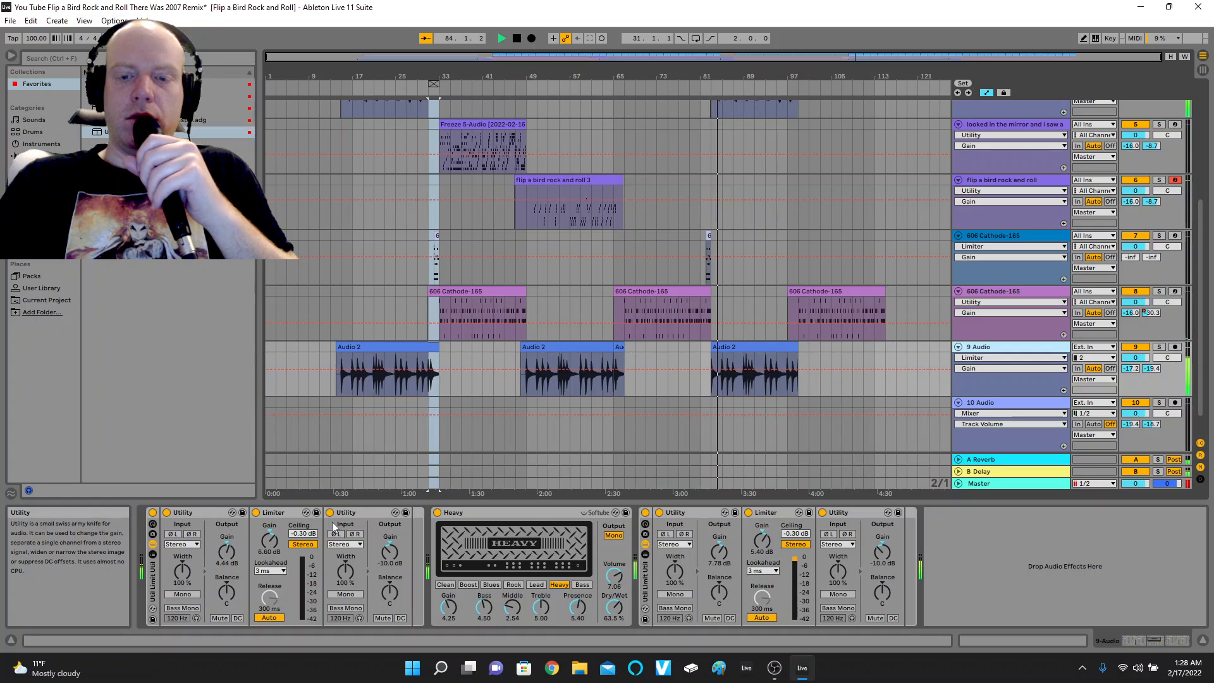
pyautogui.scroll(-2, 947, 355)
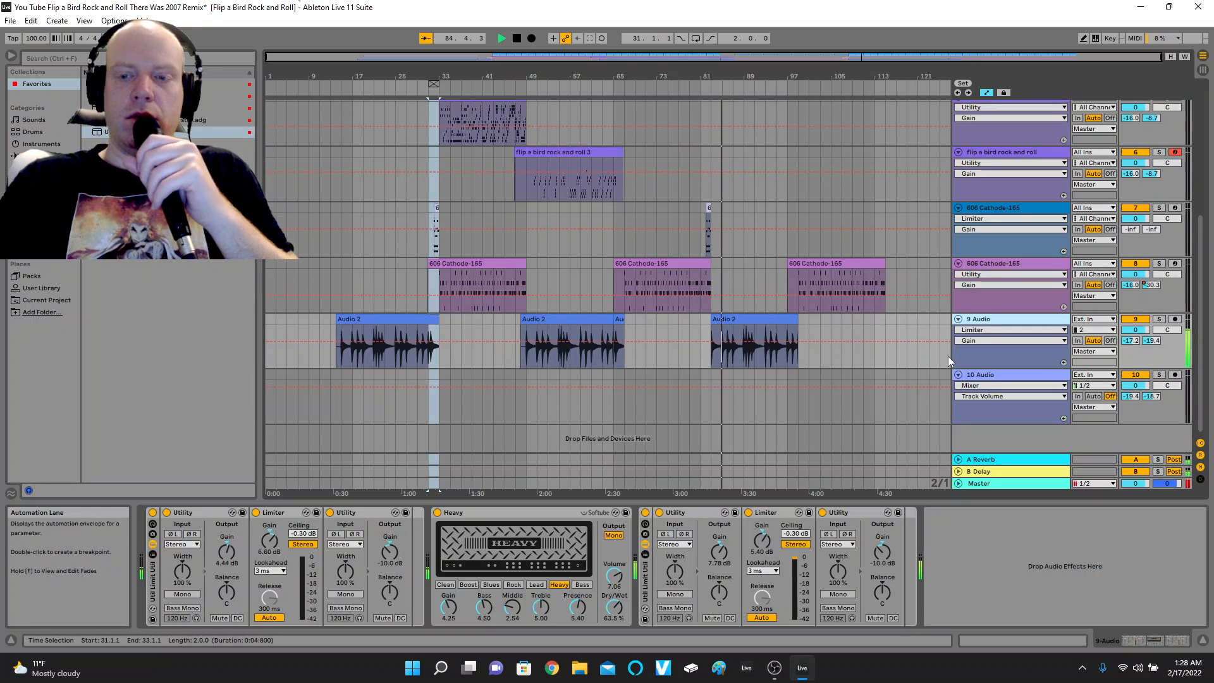
pyautogui.click(1022, 478)
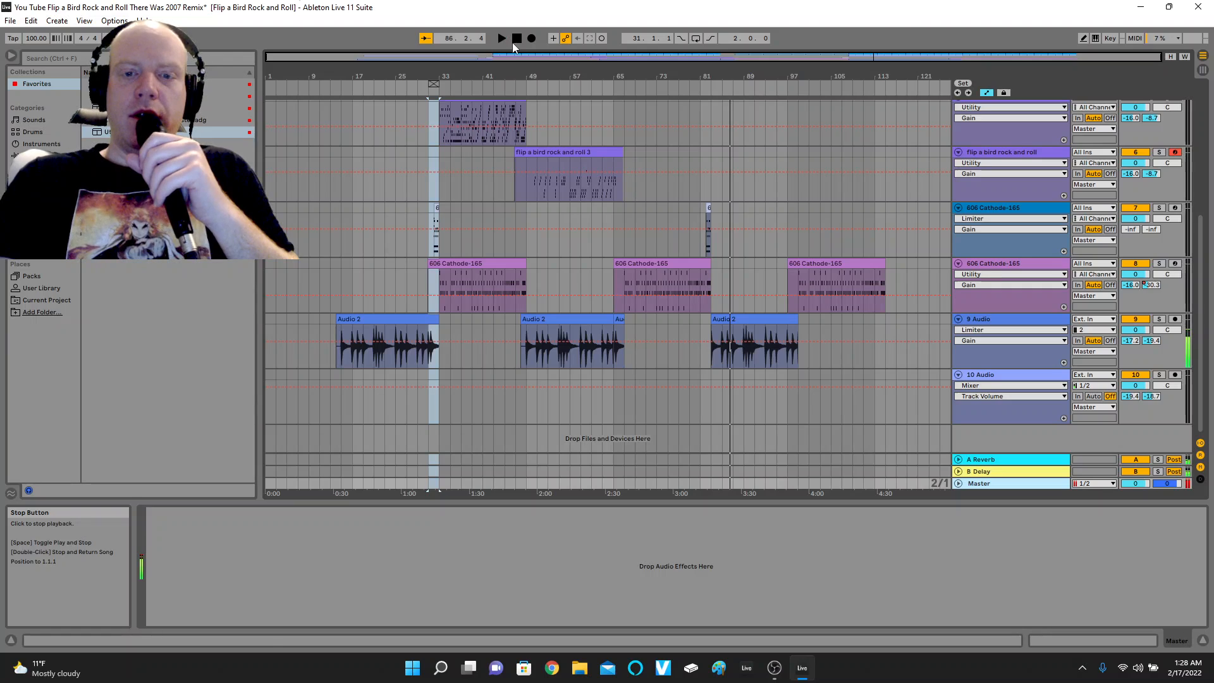
pyautogui.scroll(8, 655, 206)
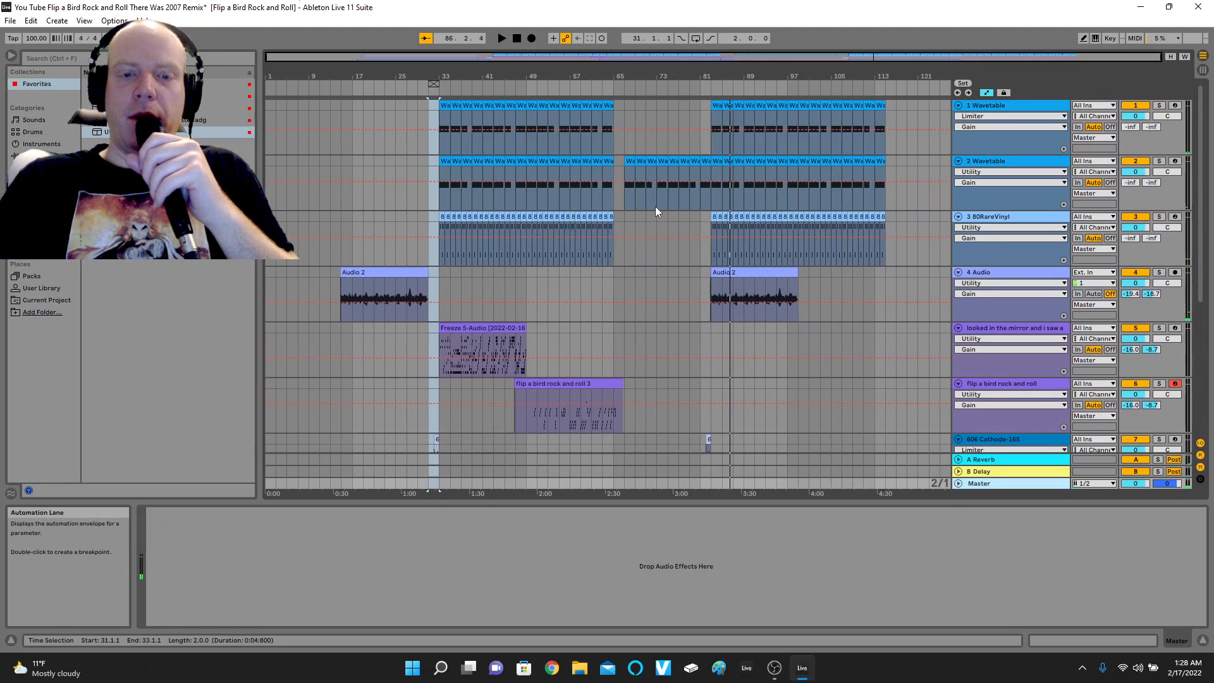
pyautogui.scroll(-8, 655, 206)
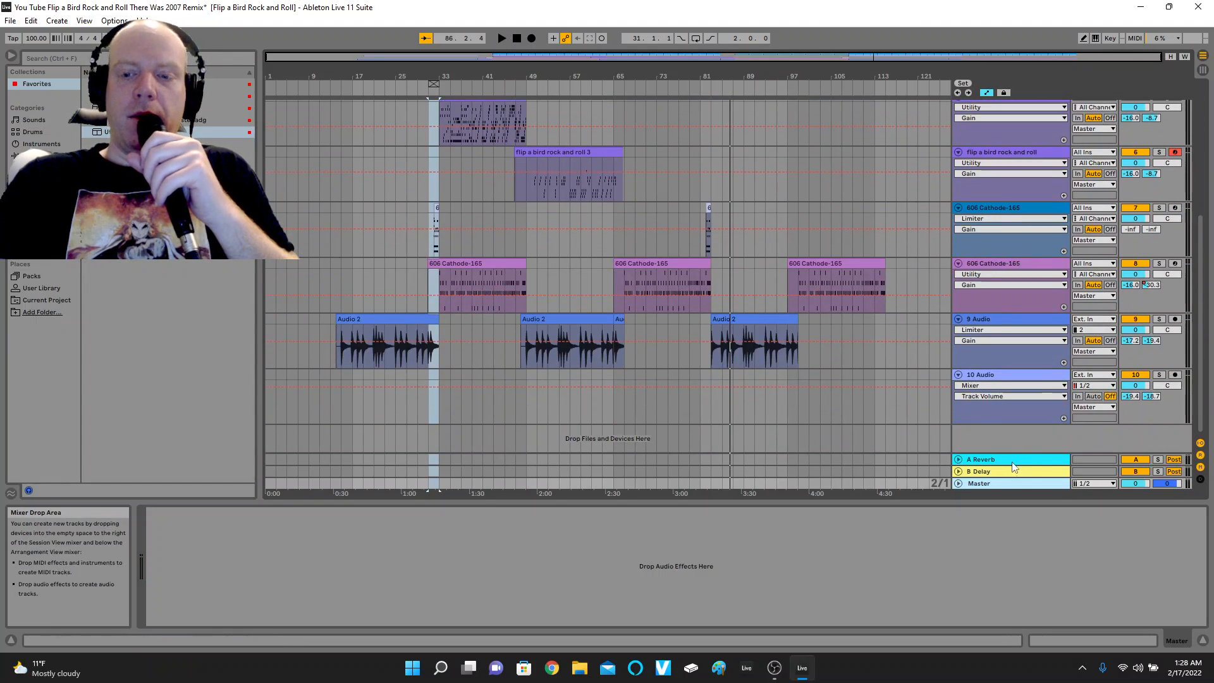
pyautogui.click(570, 227)
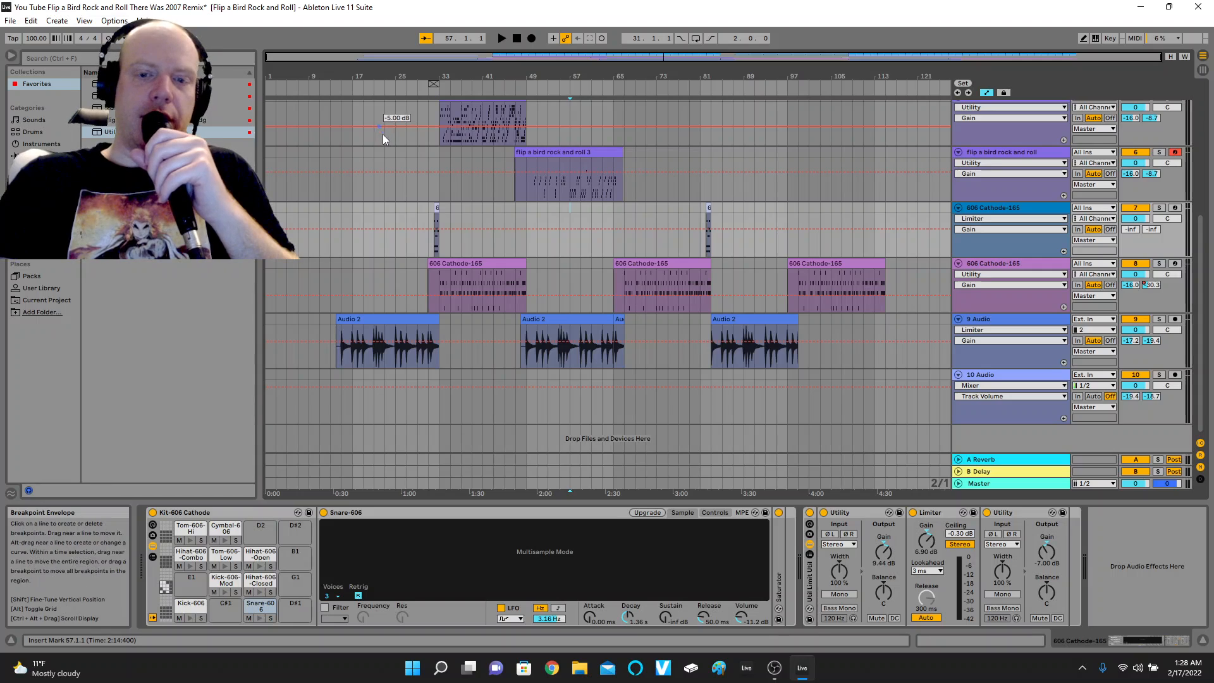
# Add an EQ Eight audio effect to the Master track.
pyautogui.click(1052, 484)
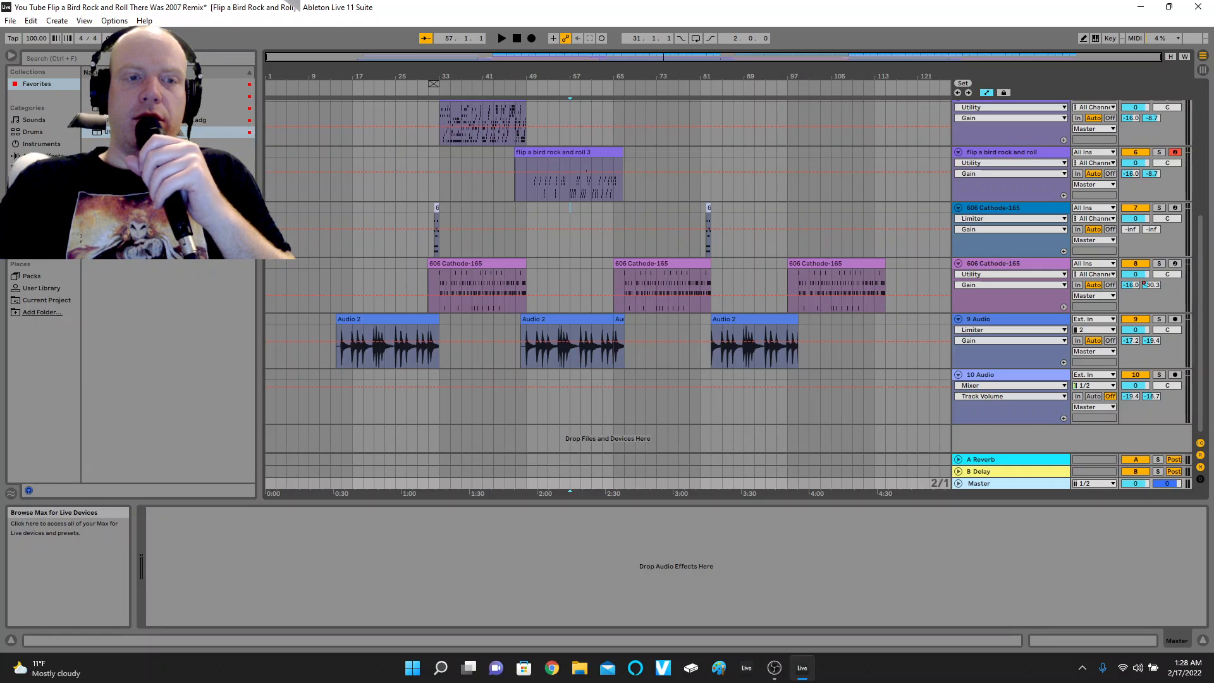
pyautogui.click(44, 156)
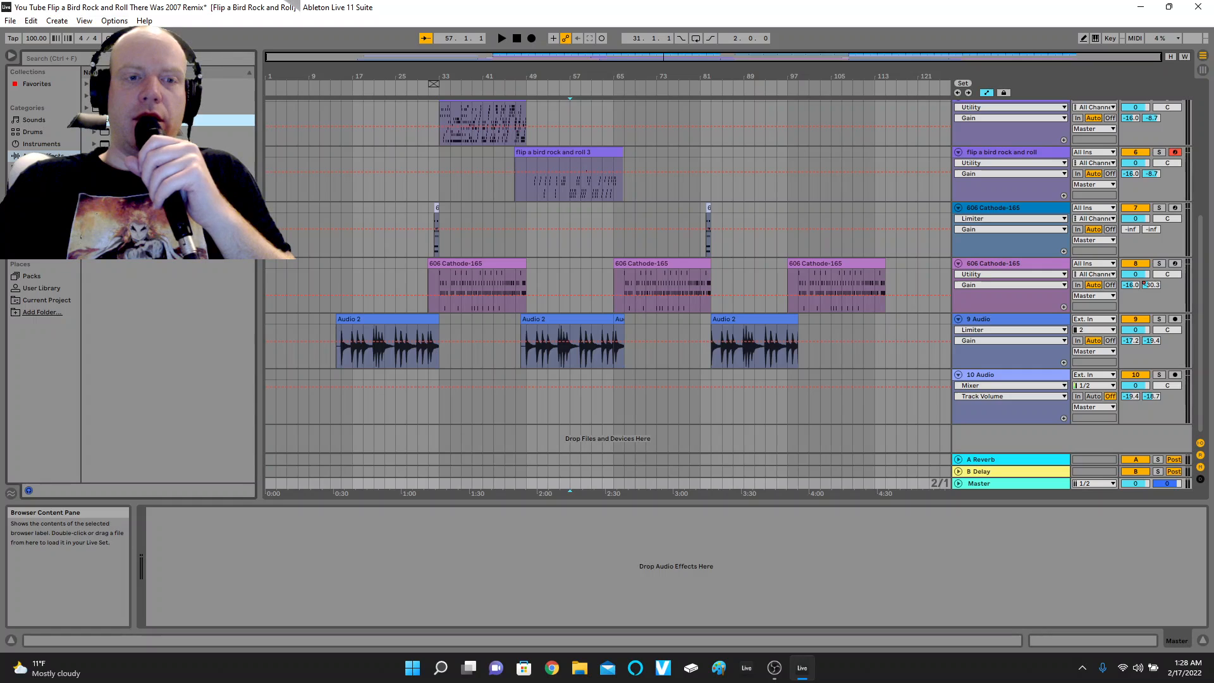
pyautogui.doubleClick(130, 156)
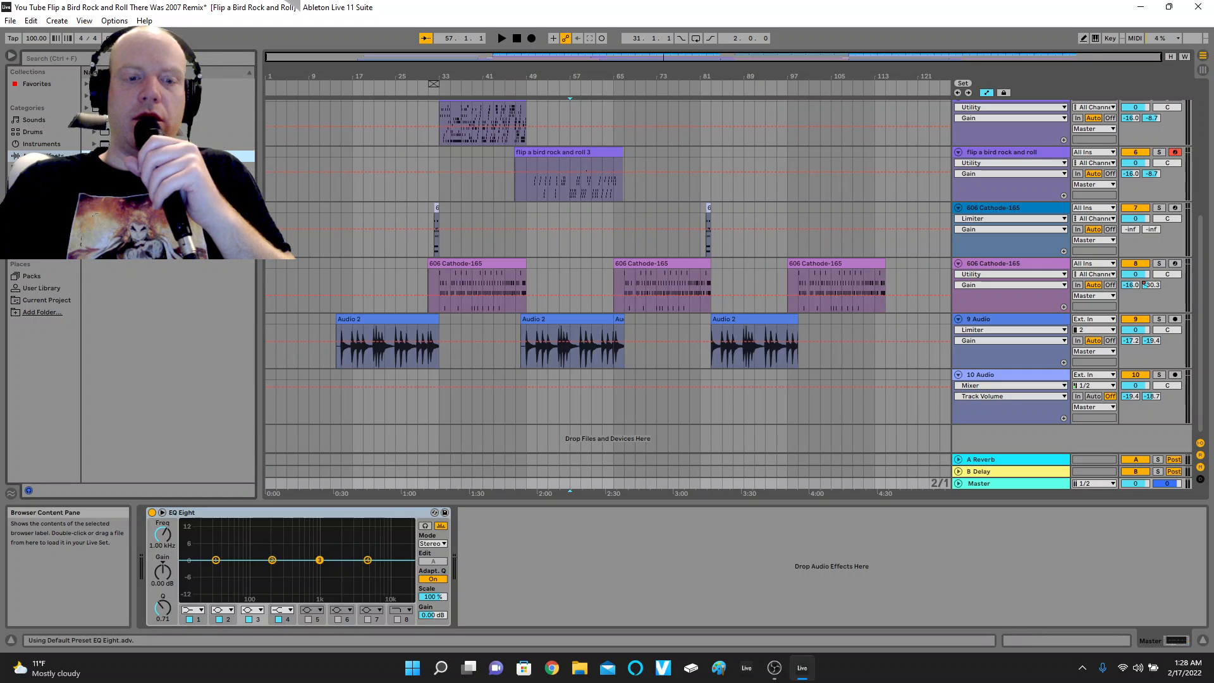
# Set EQ Eight bands 1, 2 and 4 to 198 Hz/8.55 dB, 359 Hz/-4.83 dB and 4.26 kHz/6.07 dB, and raise band 3 about 6 dB.
pyautogui.click(216, 560)
pyautogui.moveTo(216, 560); pyautogui.dragTo(271, 538)
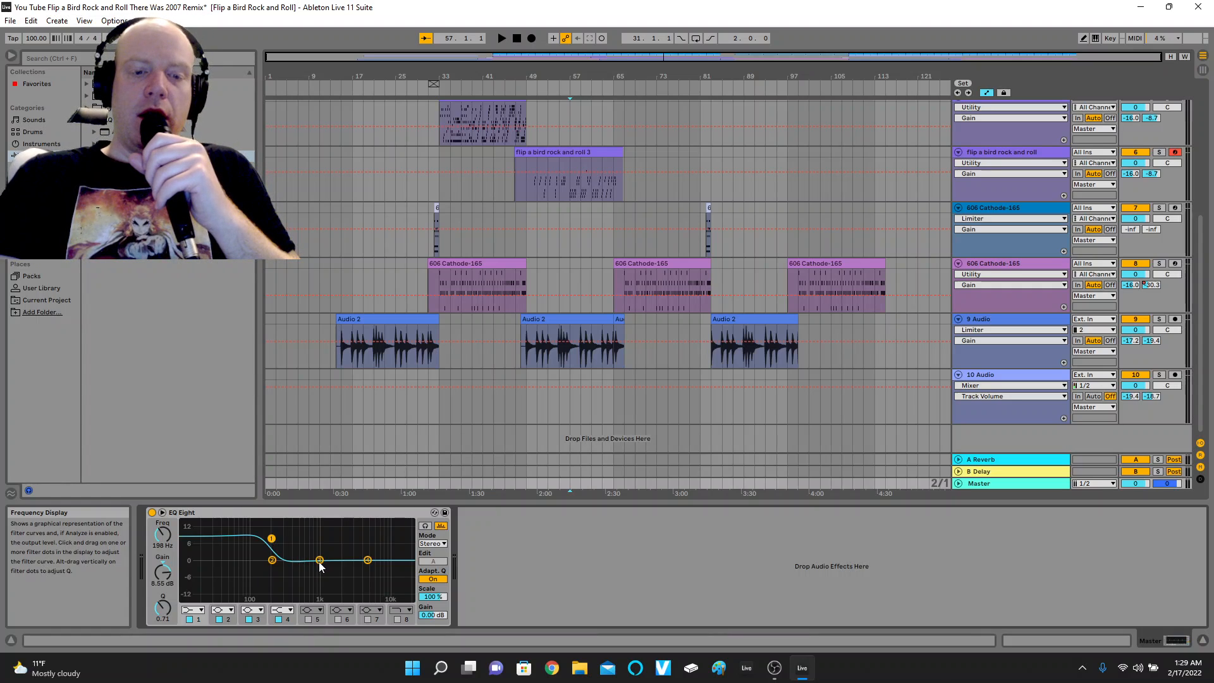
pyautogui.moveTo(319, 560); pyautogui.dragTo(289, 573)
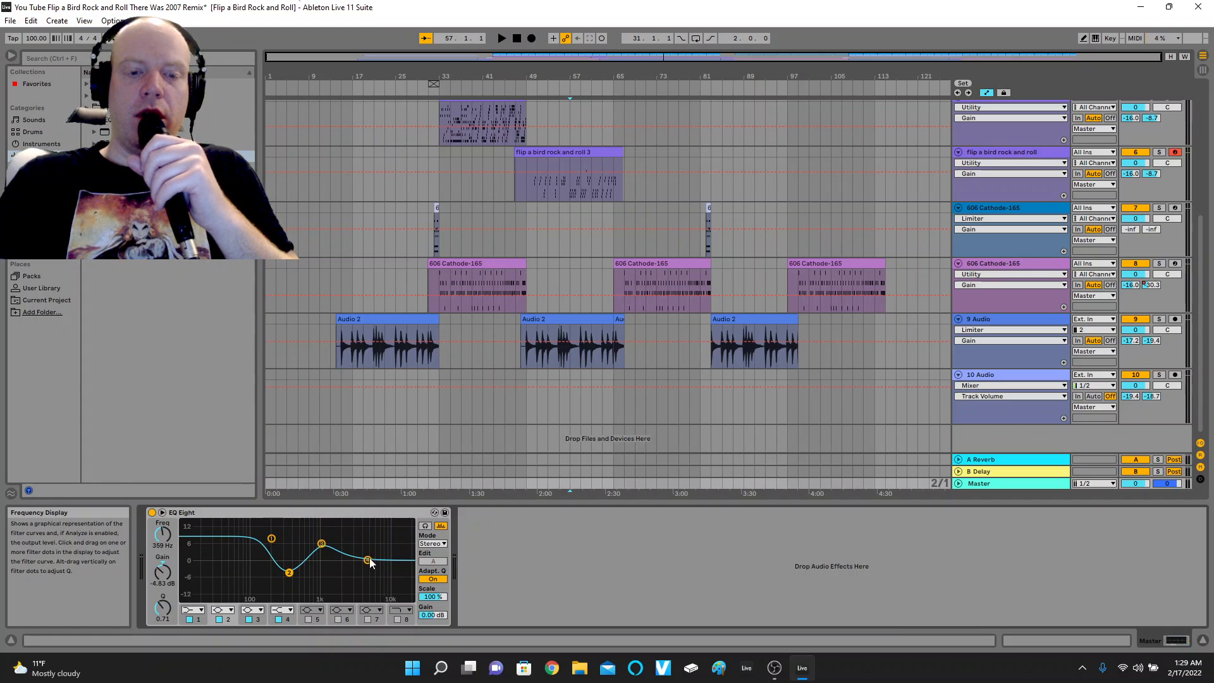
pyautogui.moveTo(370, 563); pyautogui.dragTo(362, 545)
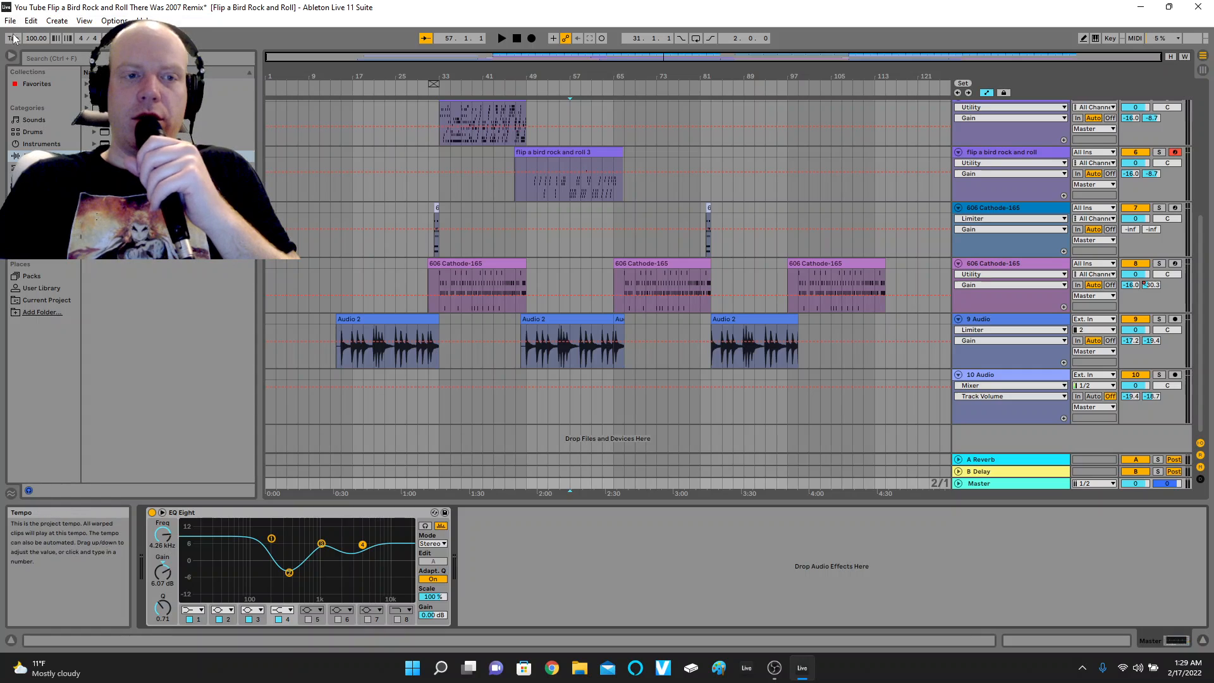
# Add the favorite Utility–Limiter–Utility rack and the Utility preset Bass Mono after EQ Eight on the Master track.
pyautogui.click(37, 84)
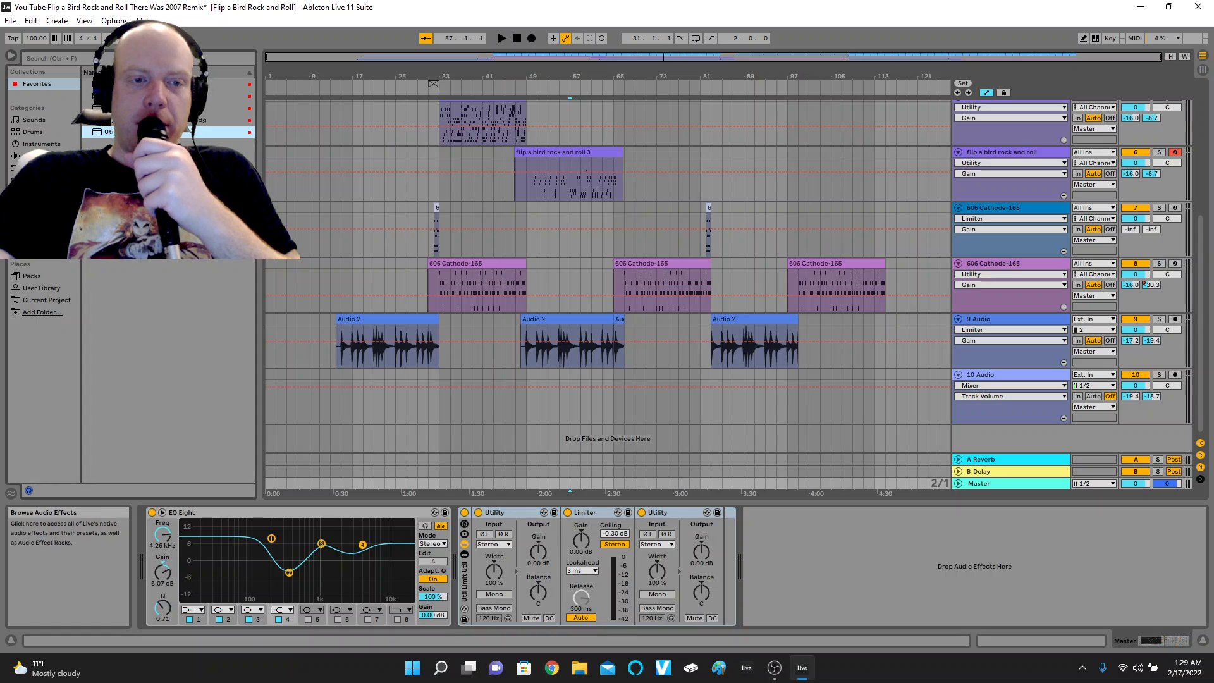
pyautogui.click(42, 157)
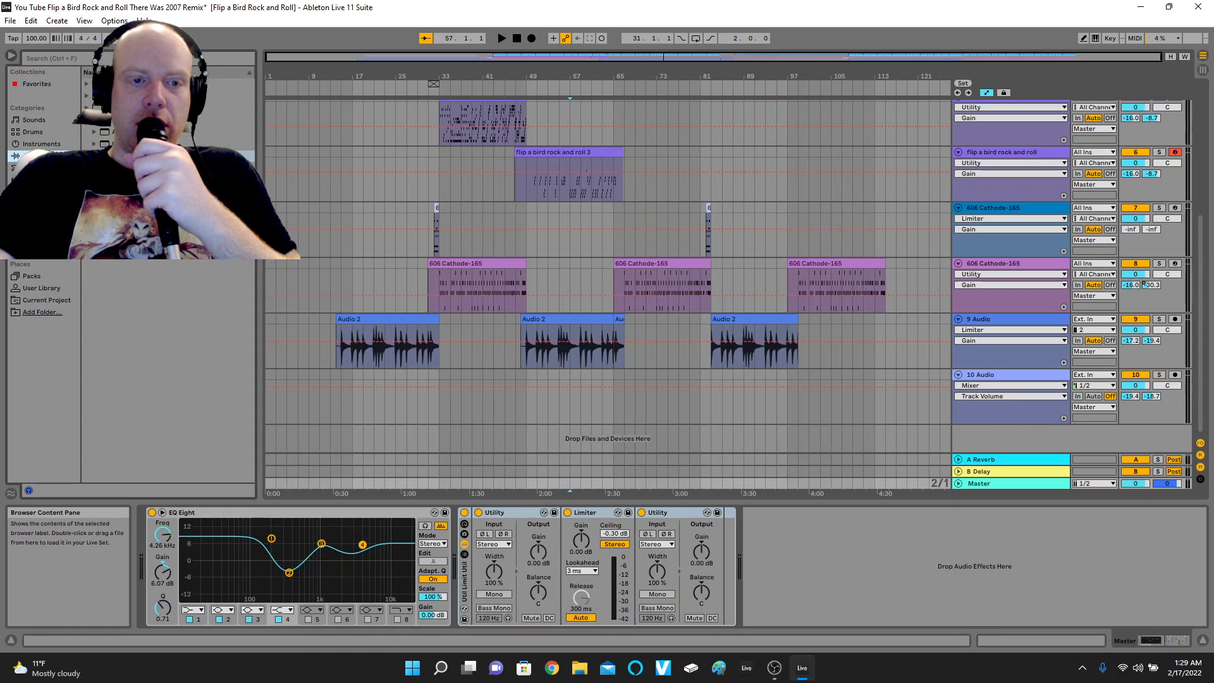
pyautogui.click(87, 120)
pyautogui.click(86, 167)
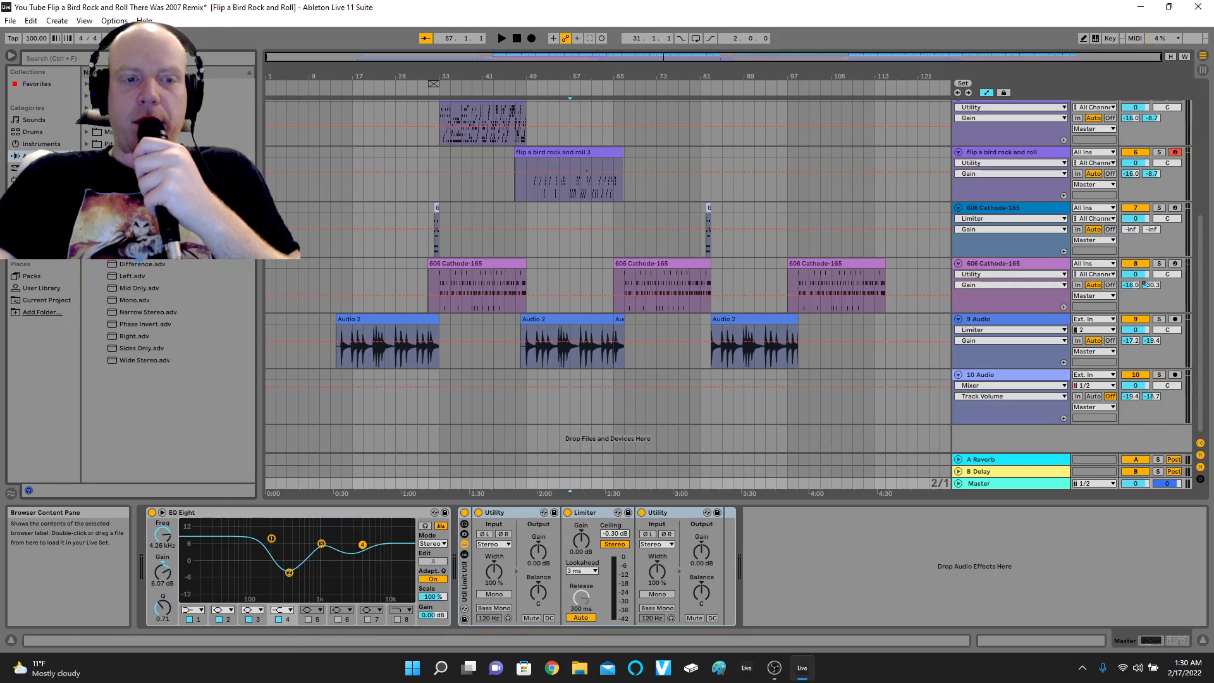
pyautogui.doubleClick(149, 253)
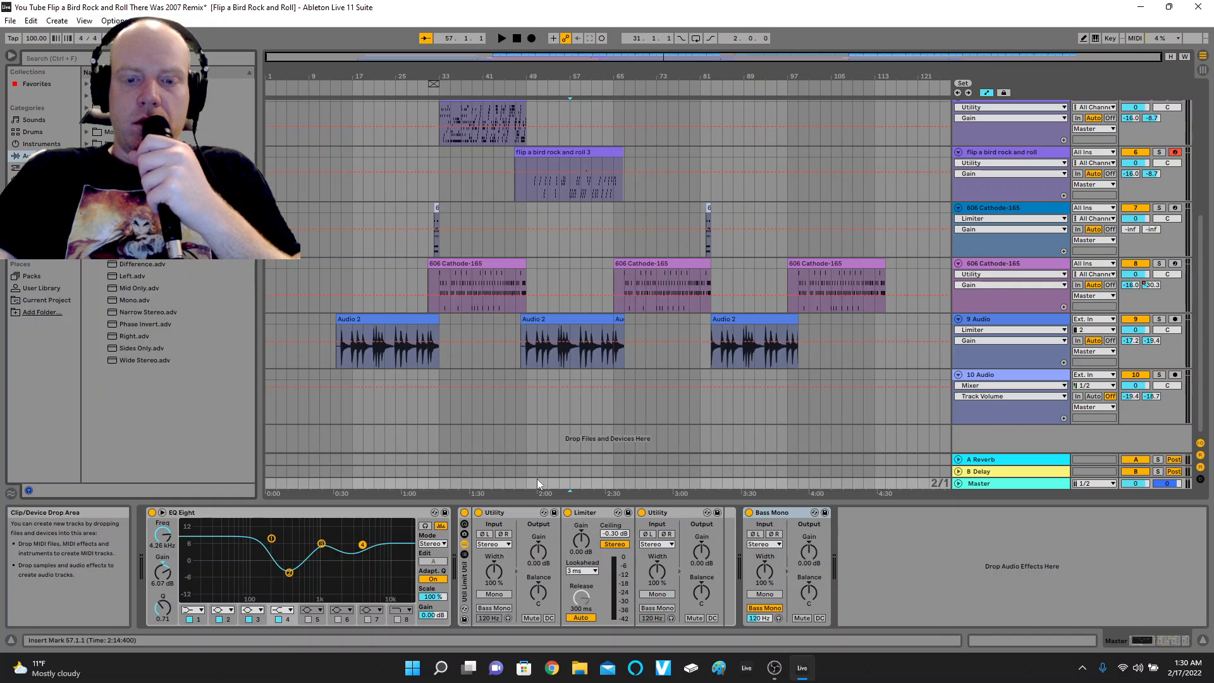
# Try 7.22 dB first Utility gain and 4.80 dB Limiter gain in the Master rack, resetting the Utility gain to 0.00 dB during playback from about bar 28.
pyautogui.moveTo(538, 551); pyautogui.dragTo(581, 535)
pyautogui.click(581, 539)
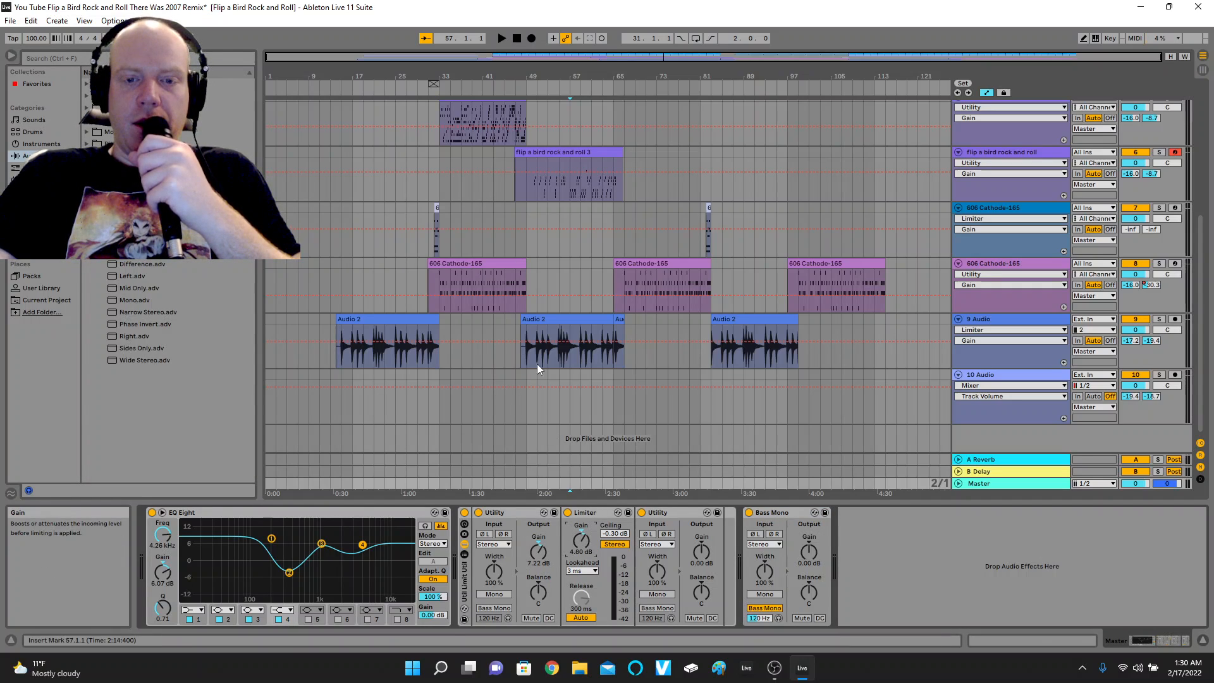
pyautogui.click(412, 91)
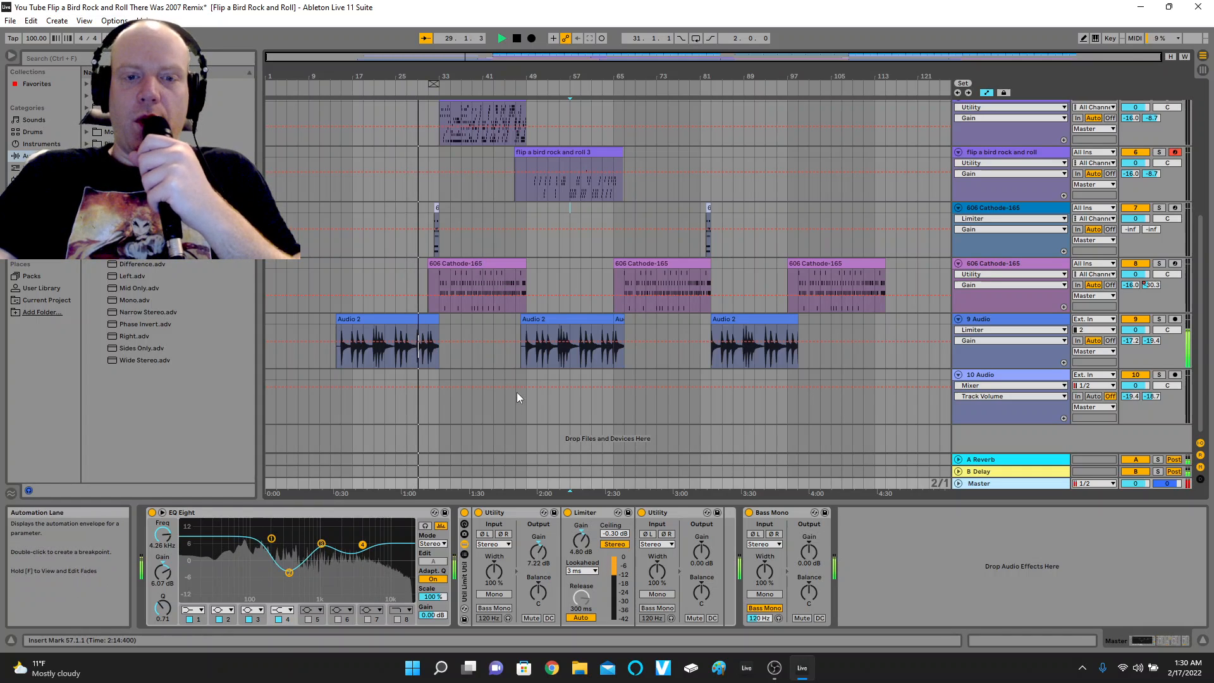
pyautogui.moveTo(538, 550); pyautogui.dragTo(537, 558)
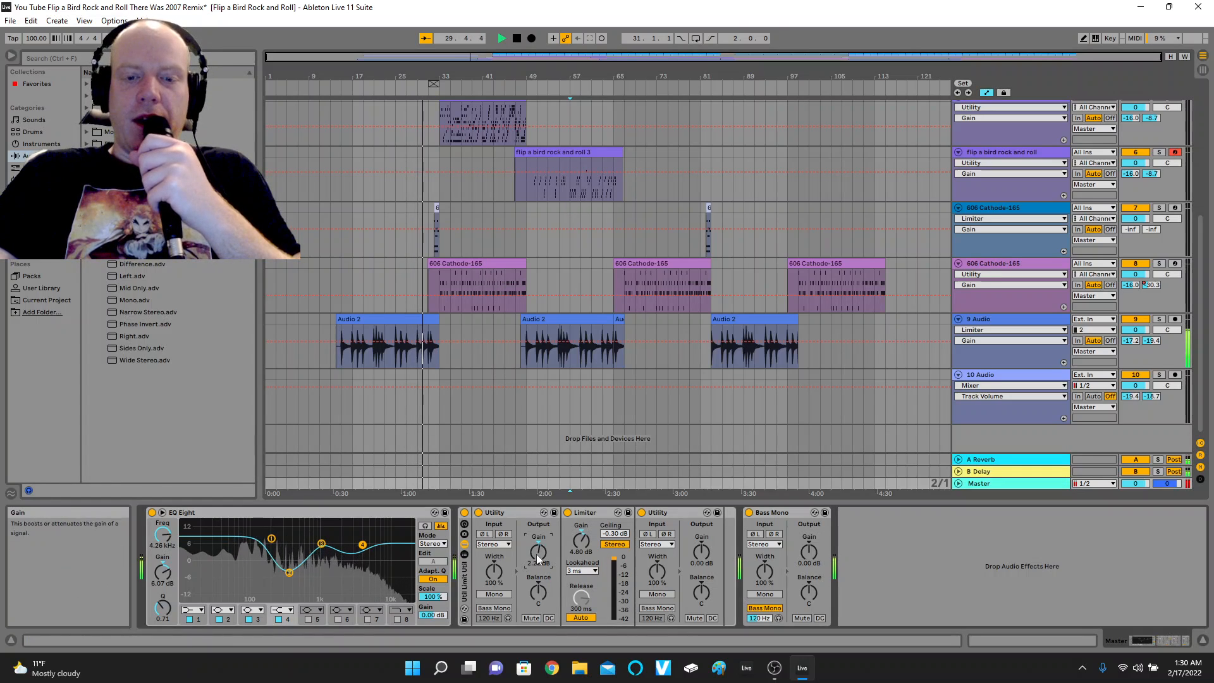
pyautogui.doubleClick(537, 557)
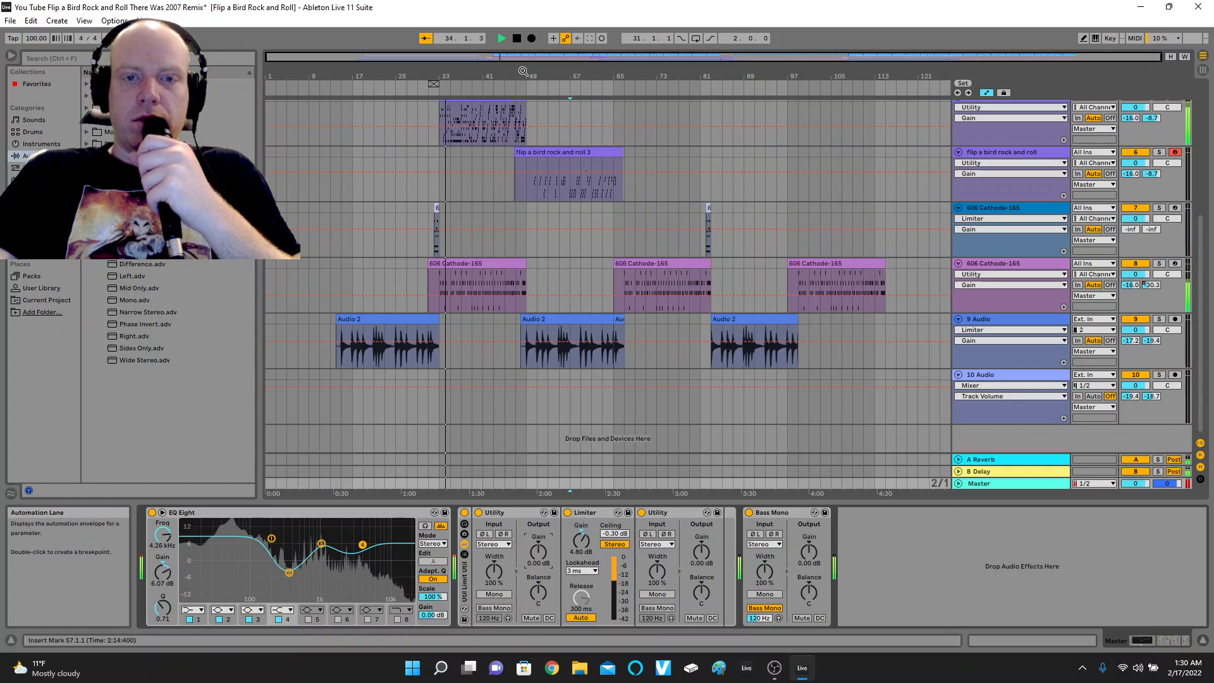
pyautogui.click(521, 36)
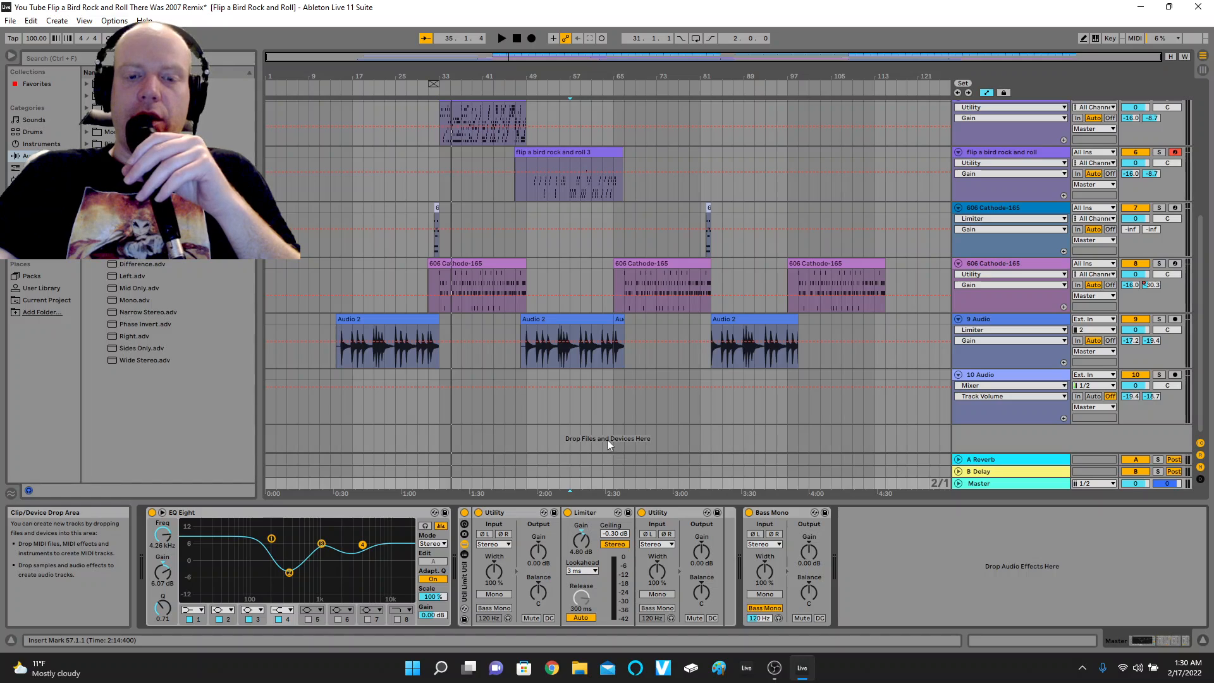
# Set the Master rack's first Utility gain to -5.00 dB and, playing from about bar 31, its Limiter gain to 0.00 dB.
pyautogui.moveTo(540, 552); pyautogui.dragTo(540, 563)
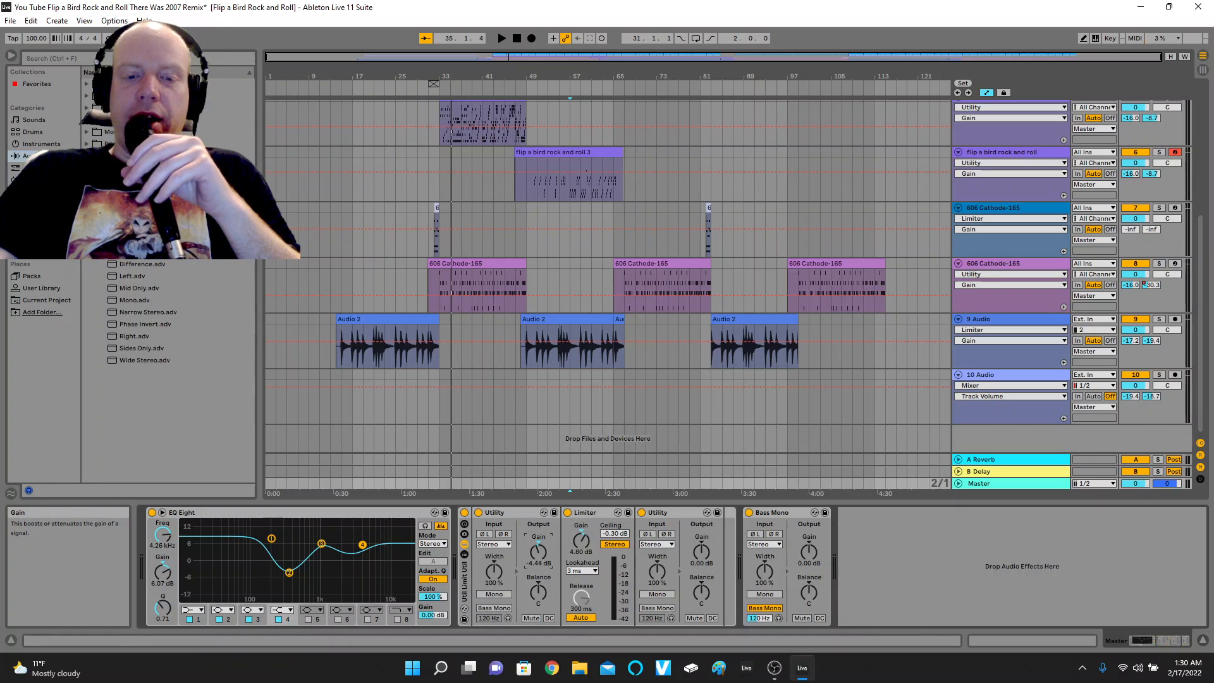
pyautogui.write('-')
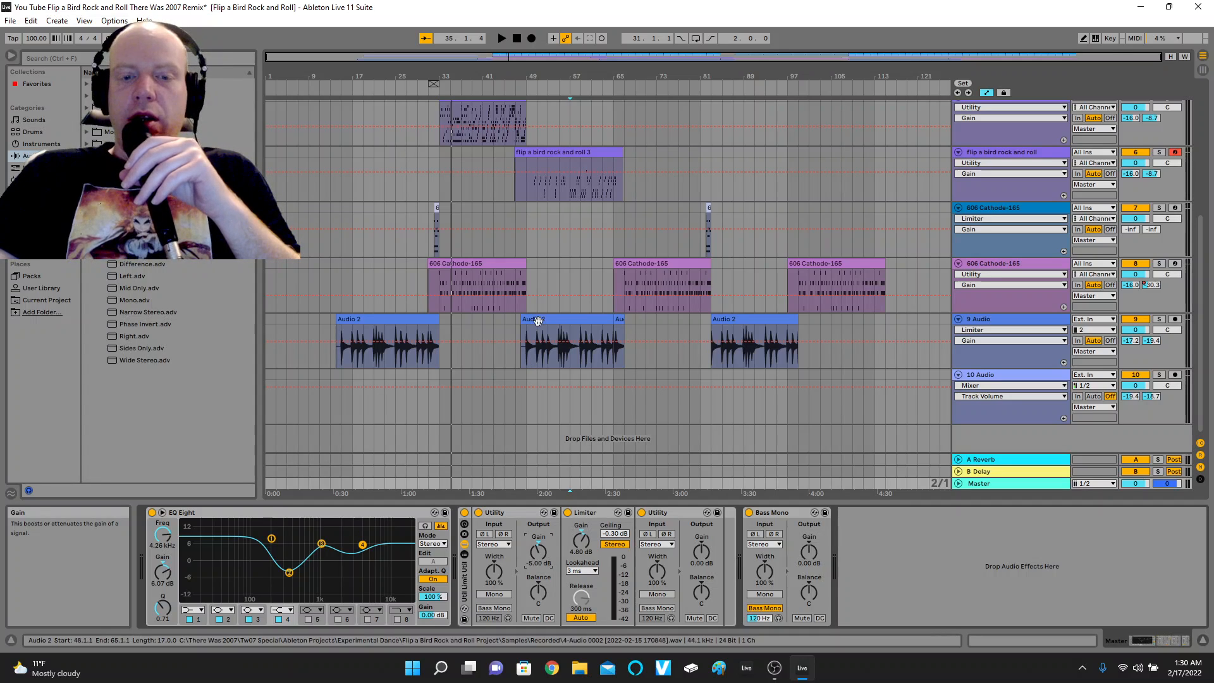
pyautogui.click(430, 91)
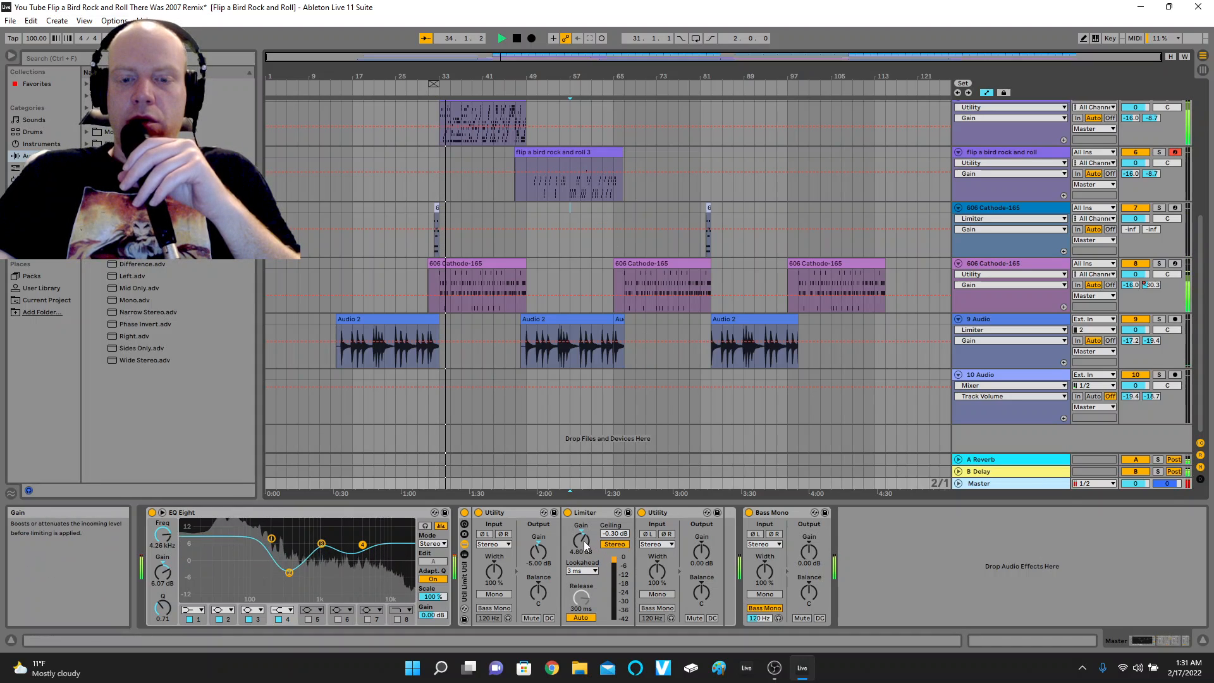
pyautogui.moveTo(583, 540)
pyautogui.mouseDown()
pyautogui.moveTo(583, 569)
pyautogui.moveTo(583, 553)
pyautogui.mouseUp()
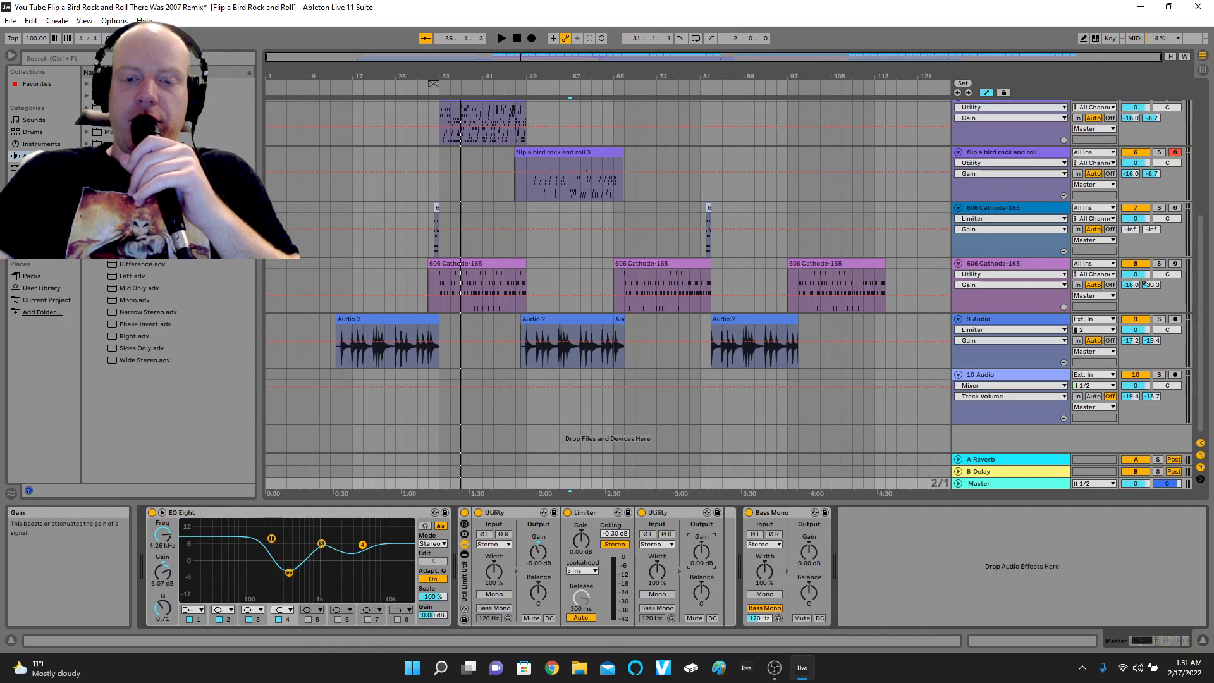
# Set the gain of the second Utility in the Master rack to -3.00 dB.
pyautogui.click(703, 548)
pyautogui.write('-')
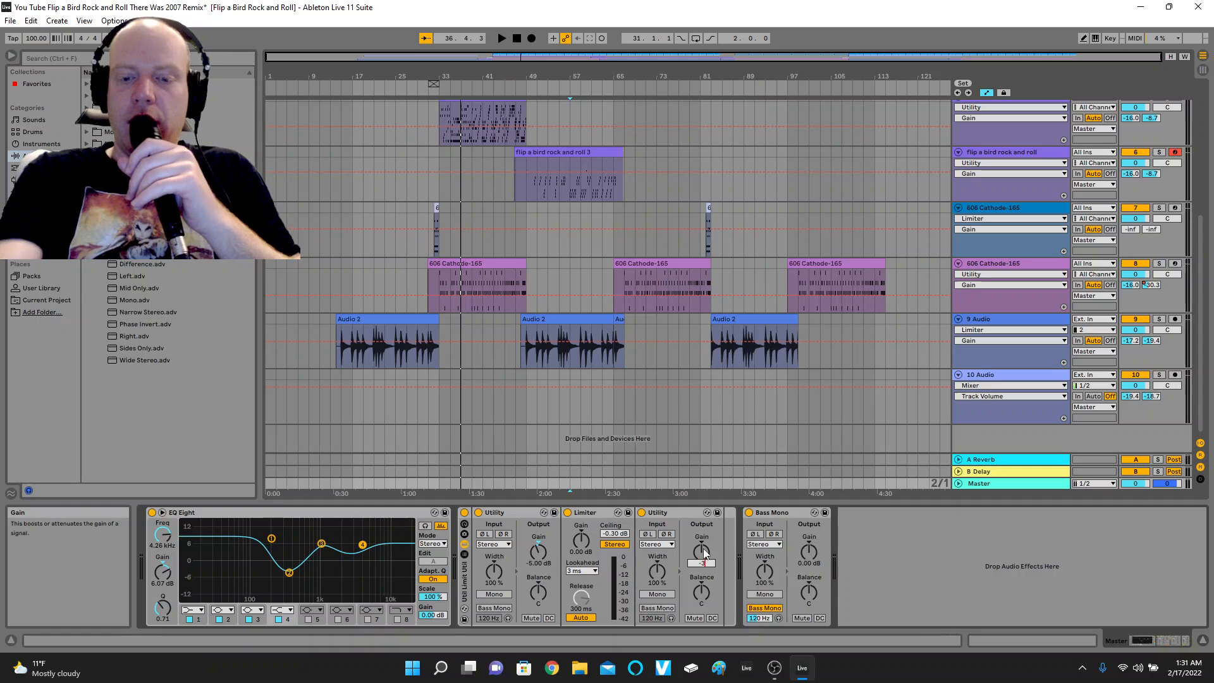
pyautogui.write('3')
pyautogui.press('Return')
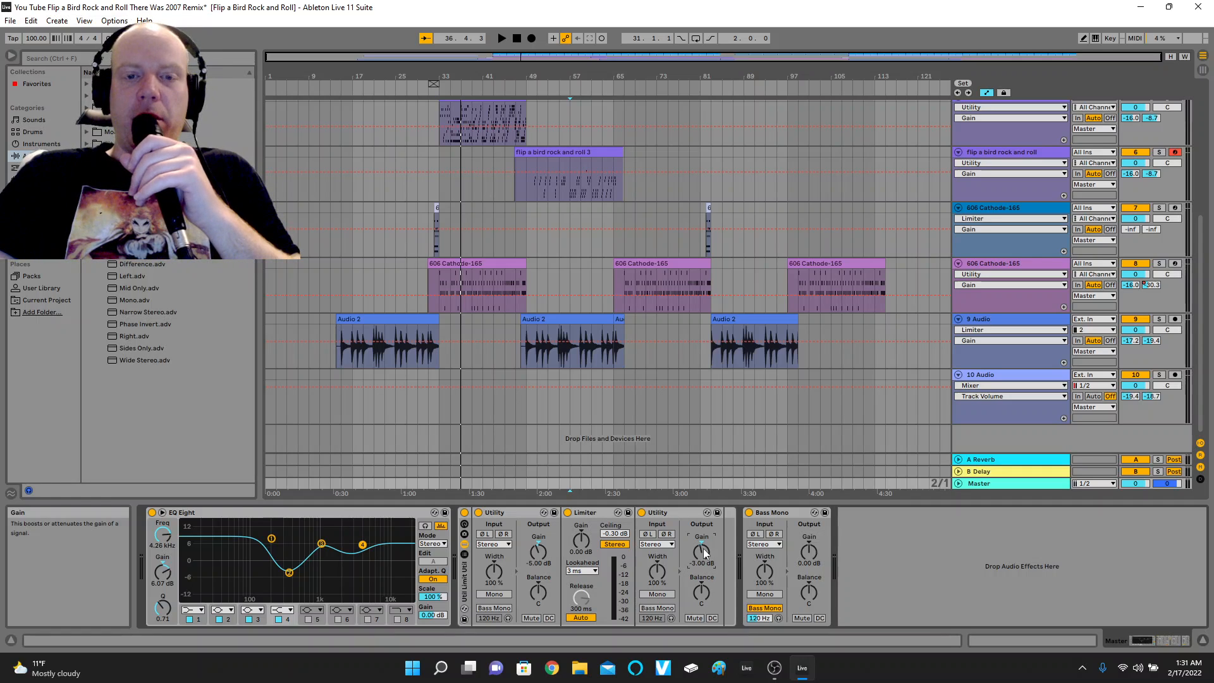
# Play from about bar 32, compare the mix with EQ Eight and the Master rack bypassed and re-enabled, and stop playback.
pyautogui.click(433, 92)
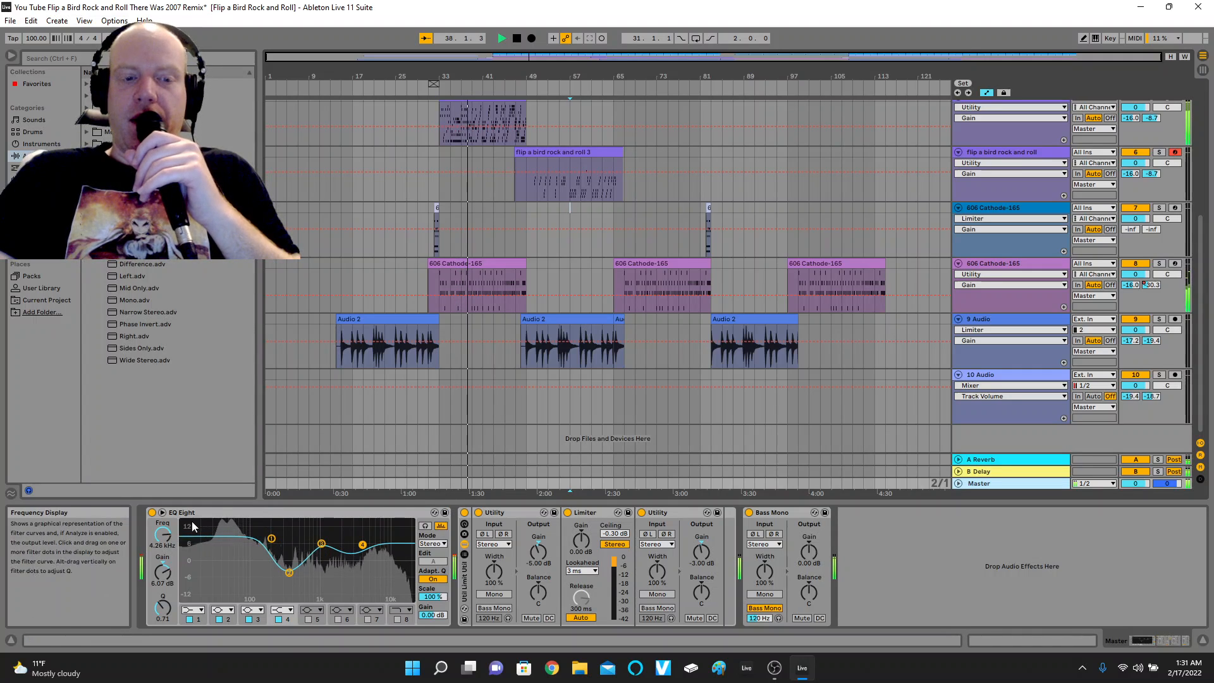
pyautogui.click(153, 513)
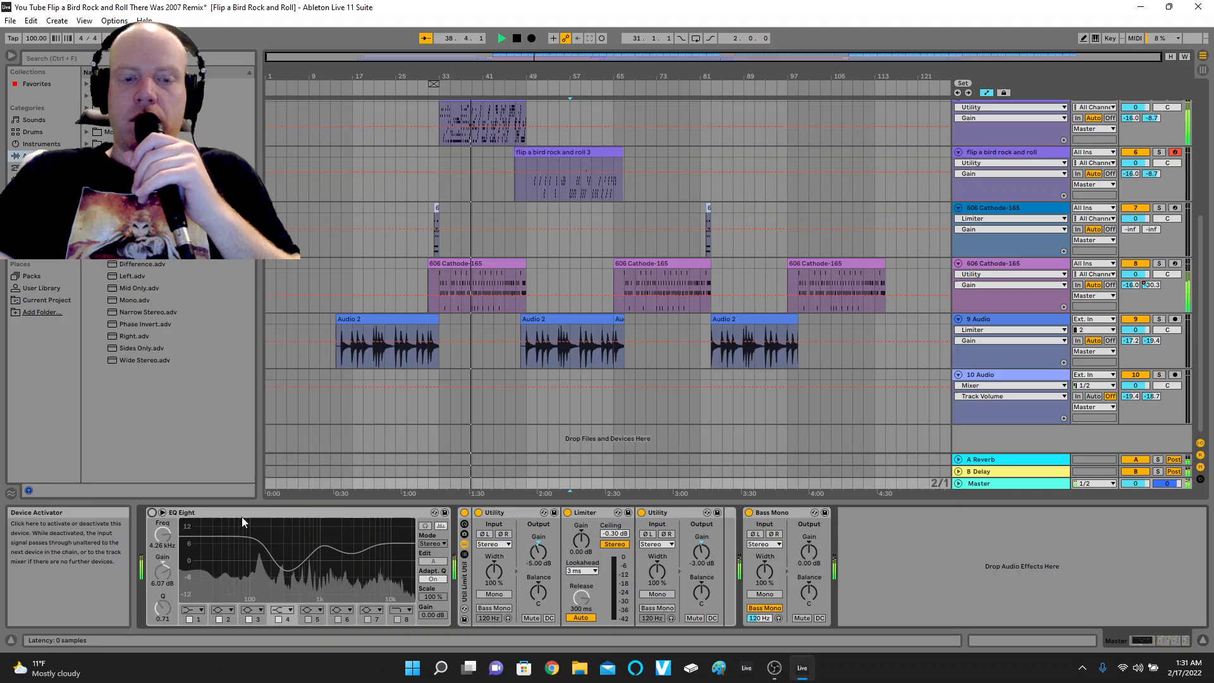
pyautogui.click(464, 513)
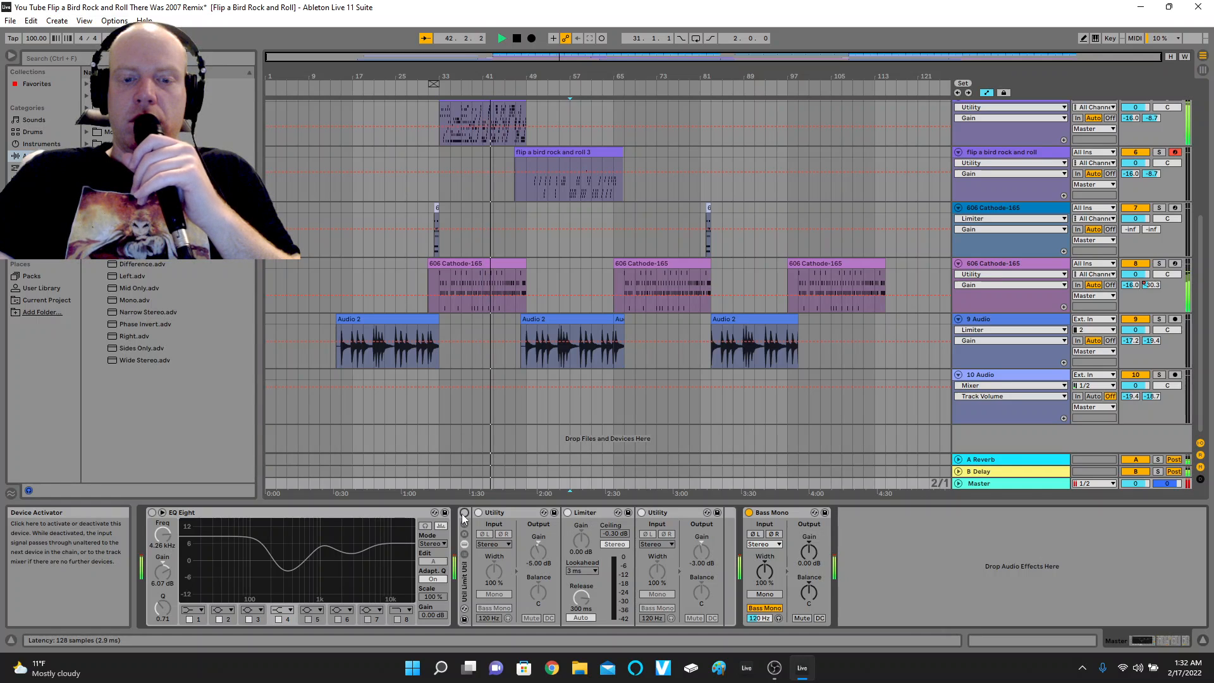
pyautogui.click(464, 513)
pyautogui.click(152, 513)
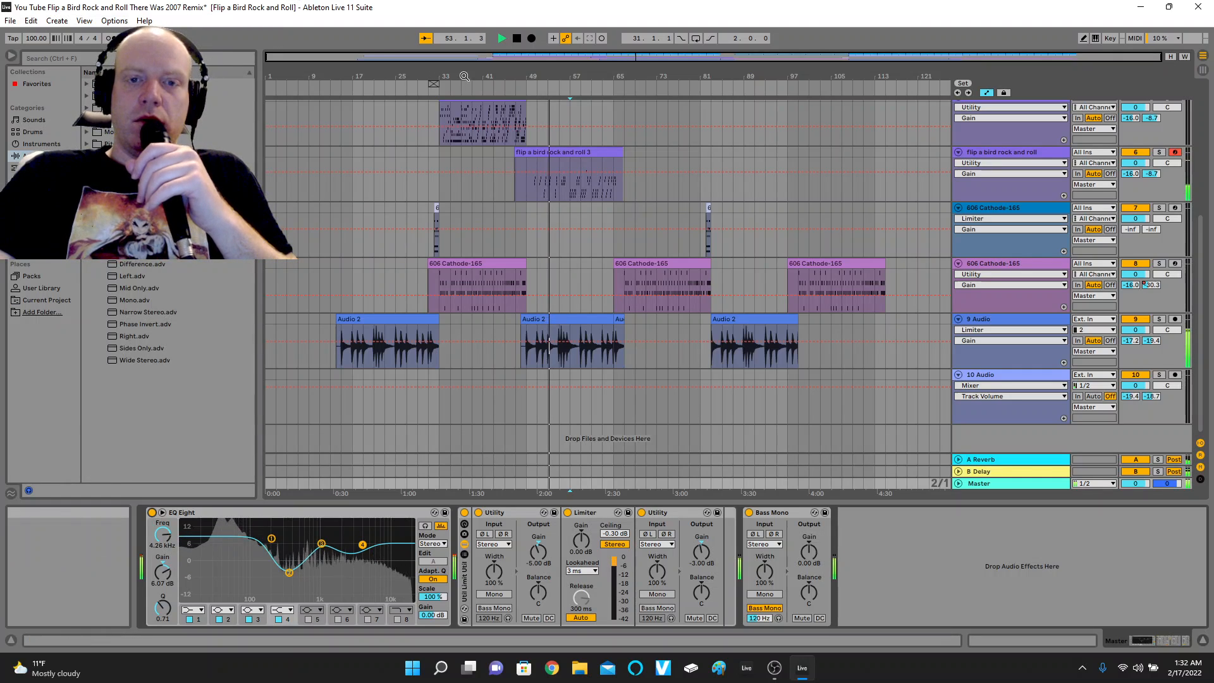
pyautogui.click(517, 41)
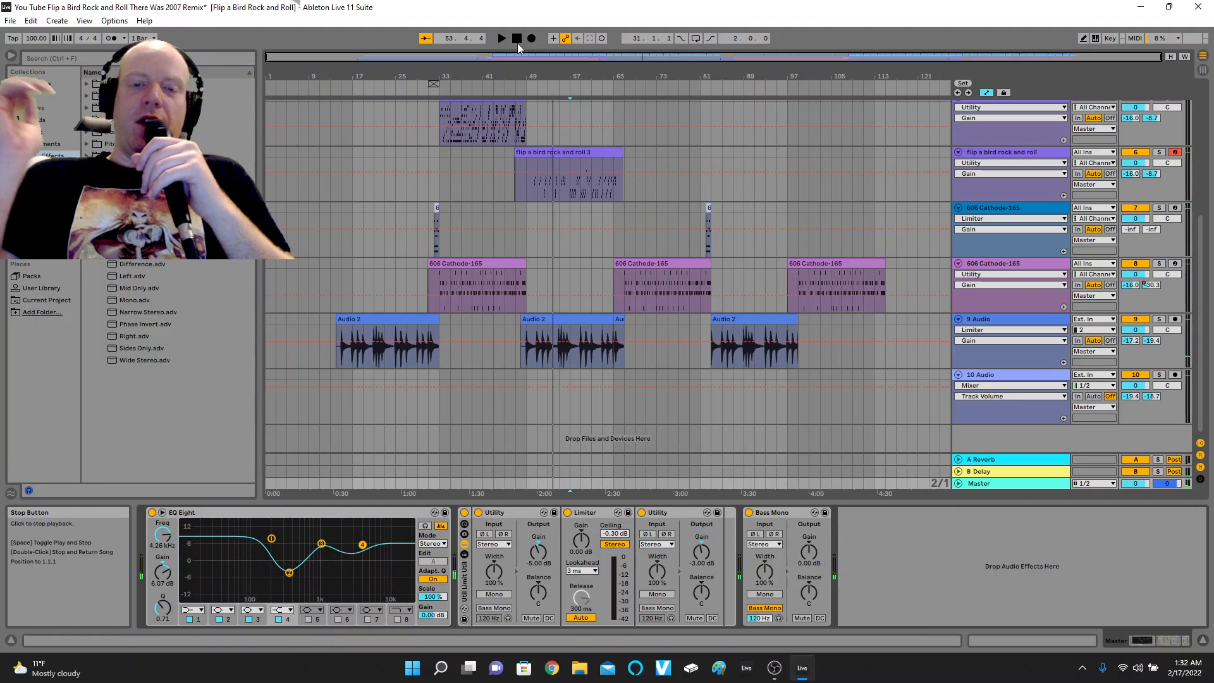
# Play from about bar 81, lower the Master rack's second Utility gain to -17.8 dB, and stop playback.
pyautogui.click(700, 87)
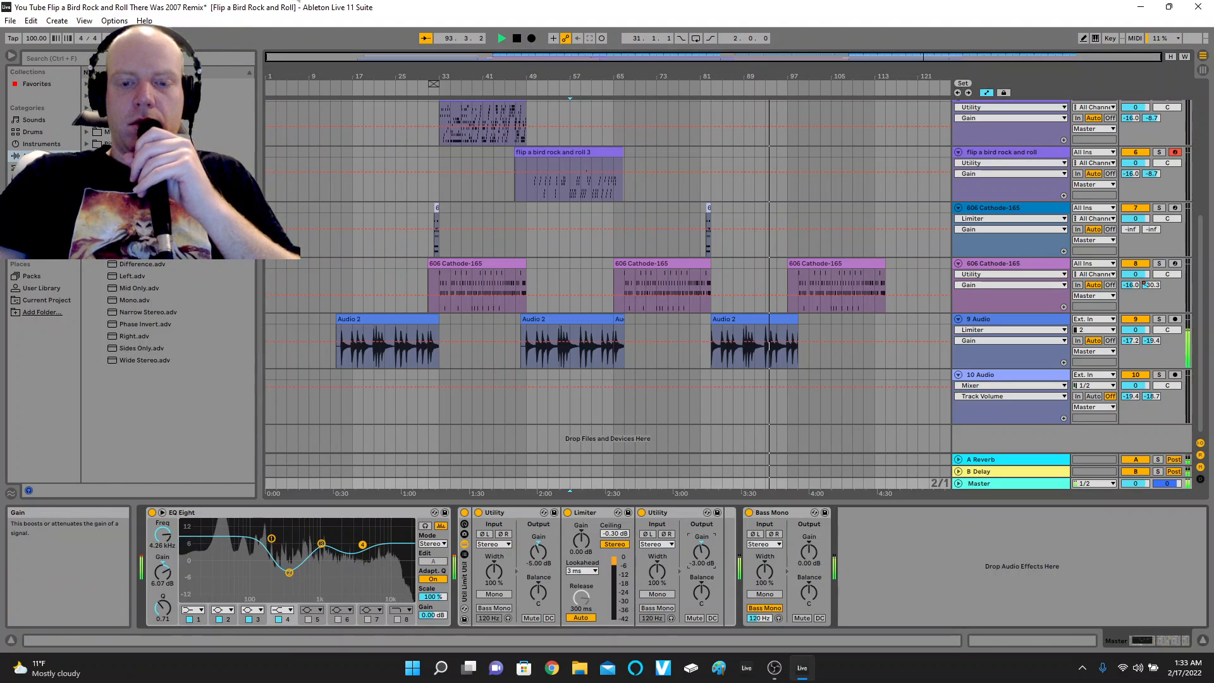
pyautogui.moveTo(707, 559); pyautogui.dragTo(707, 598)
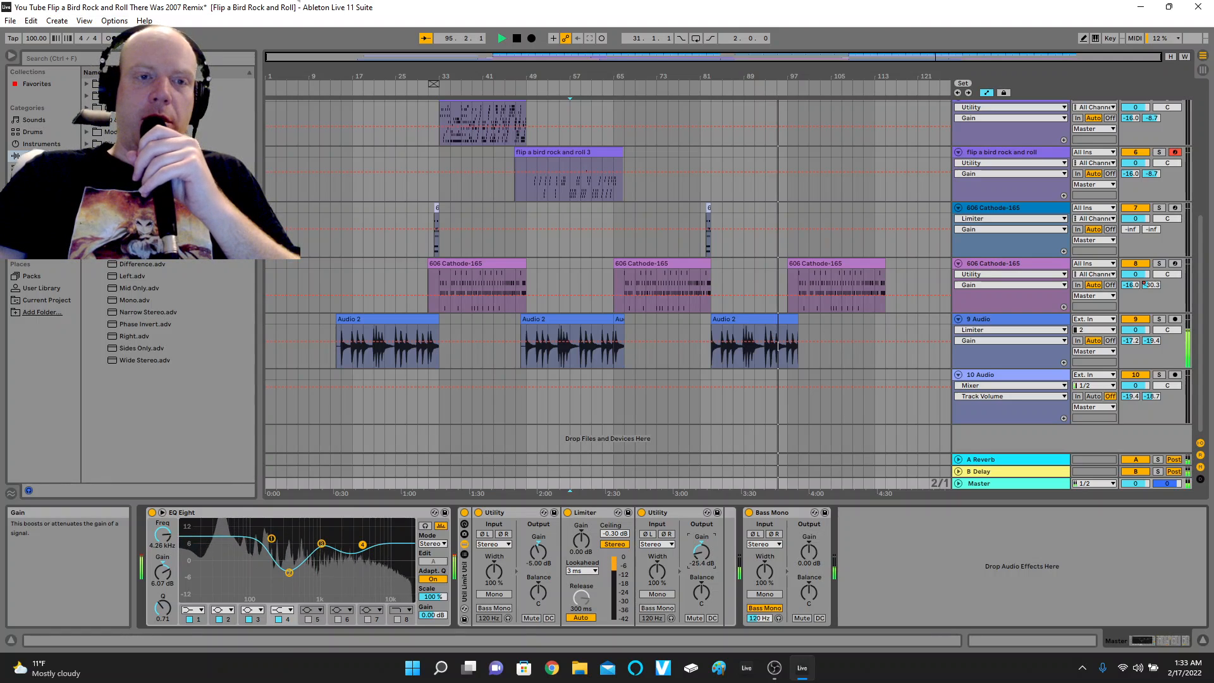
pyautogui.moveTo(701, 551); pyautogui.dragTo(701, 541)
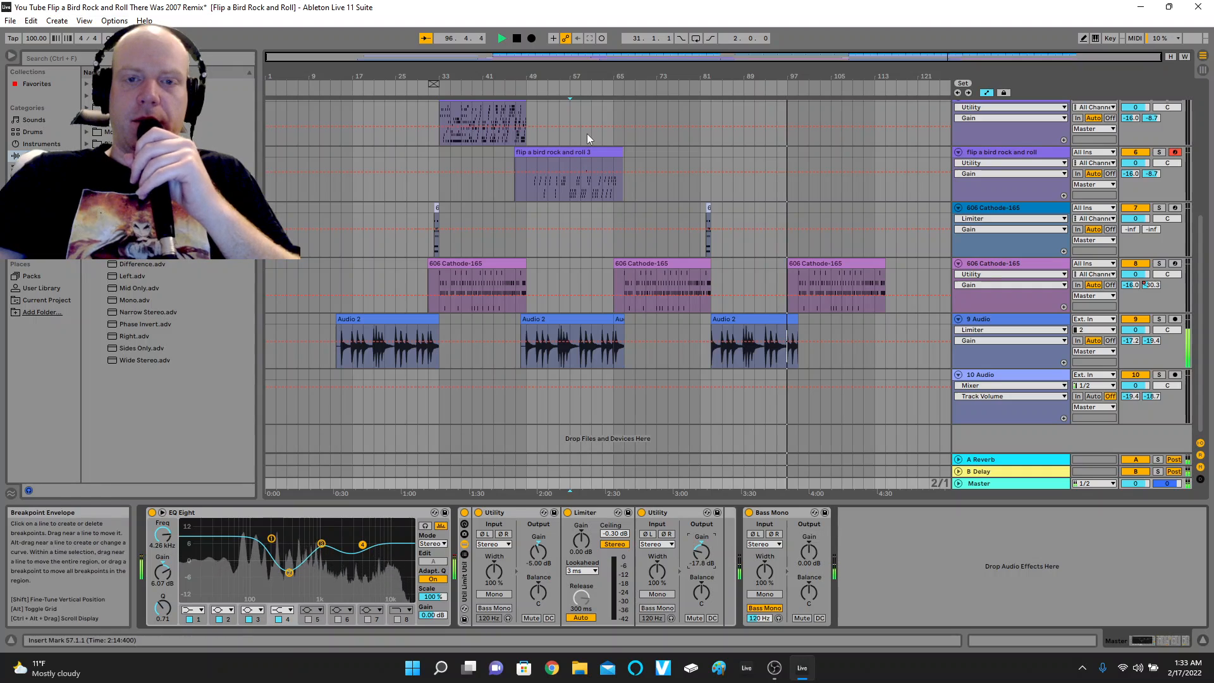
pyautogui.click(518, 39)
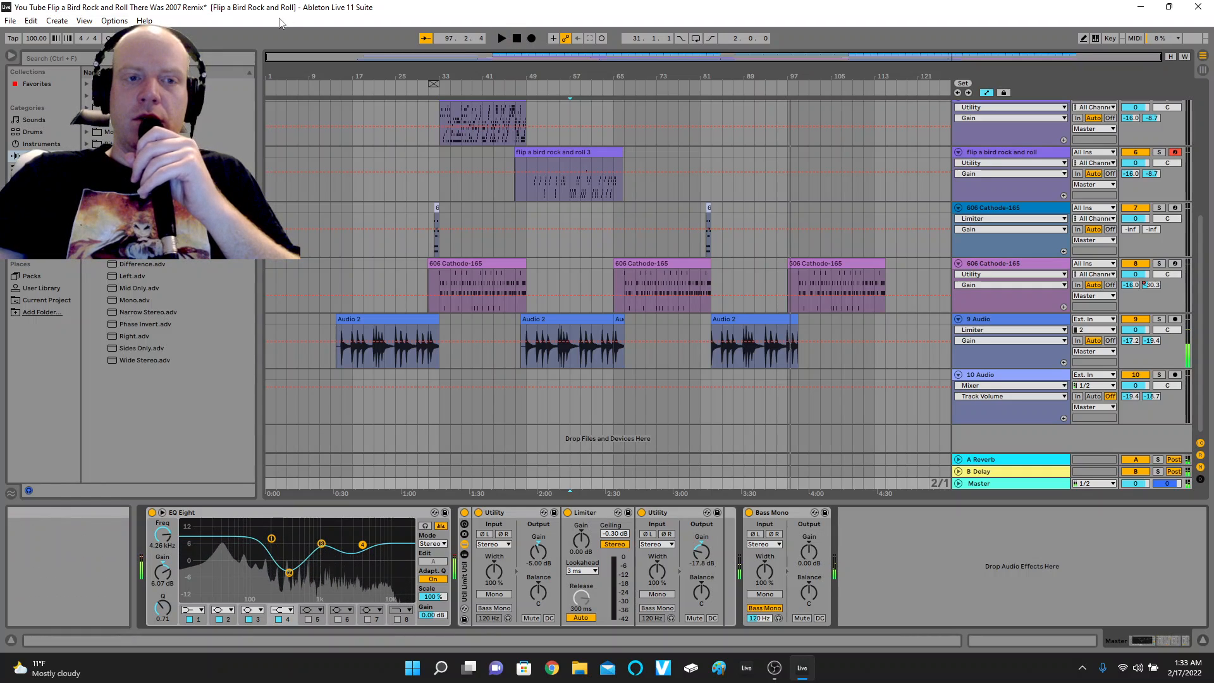
# Close the Live Set and discard the unsaved changes.
pyautogui.click(1198, 7)
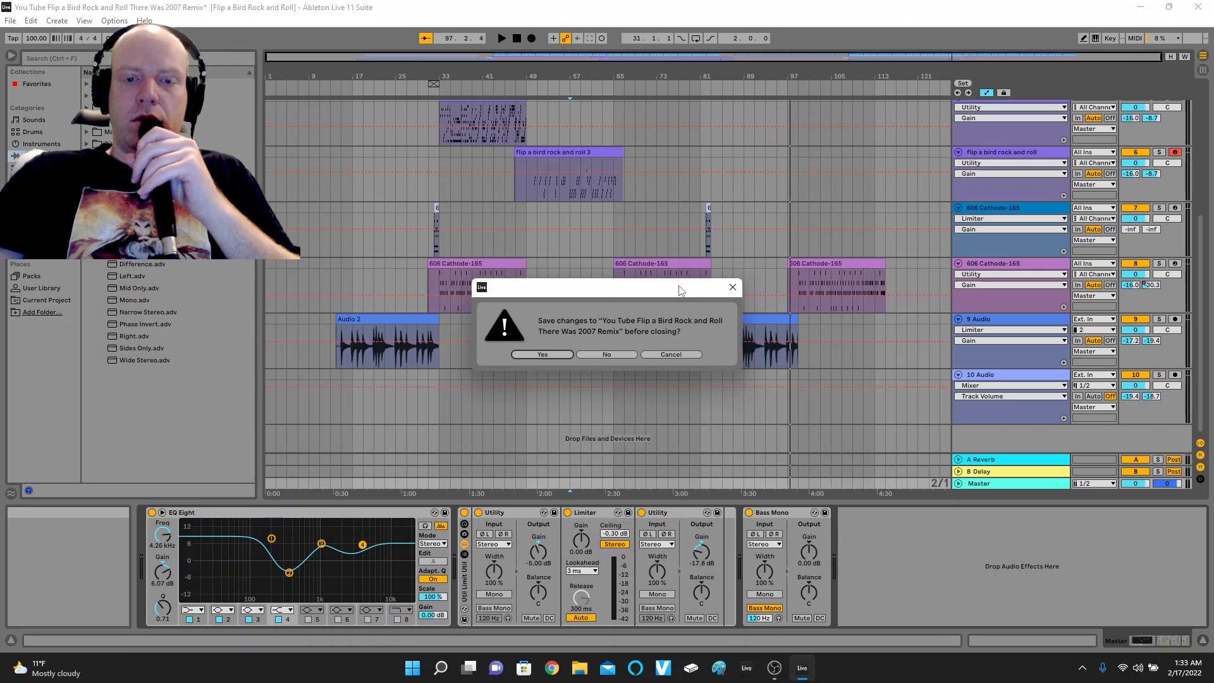
pyautogui.click(616, 353)
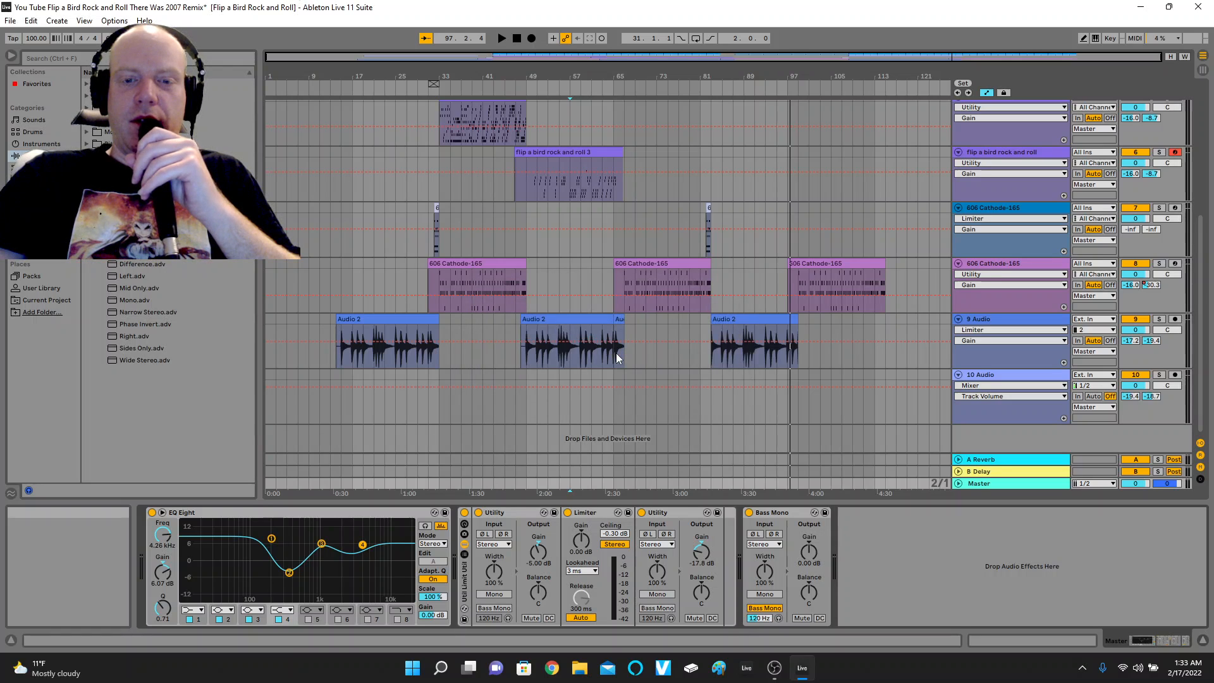